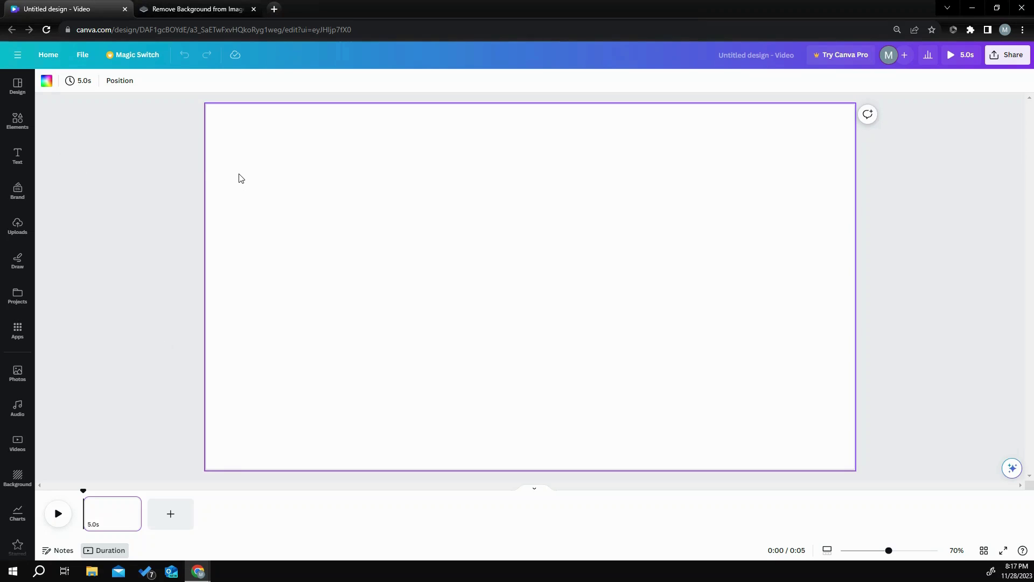
Step: Set the blank page's background color to solid black
click(53, 83)
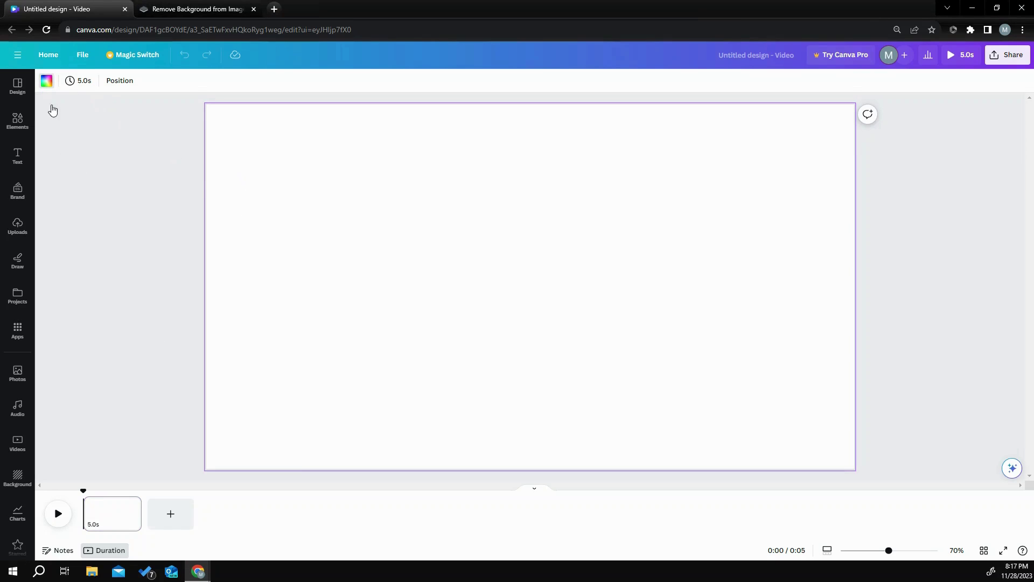
click(54, 257)
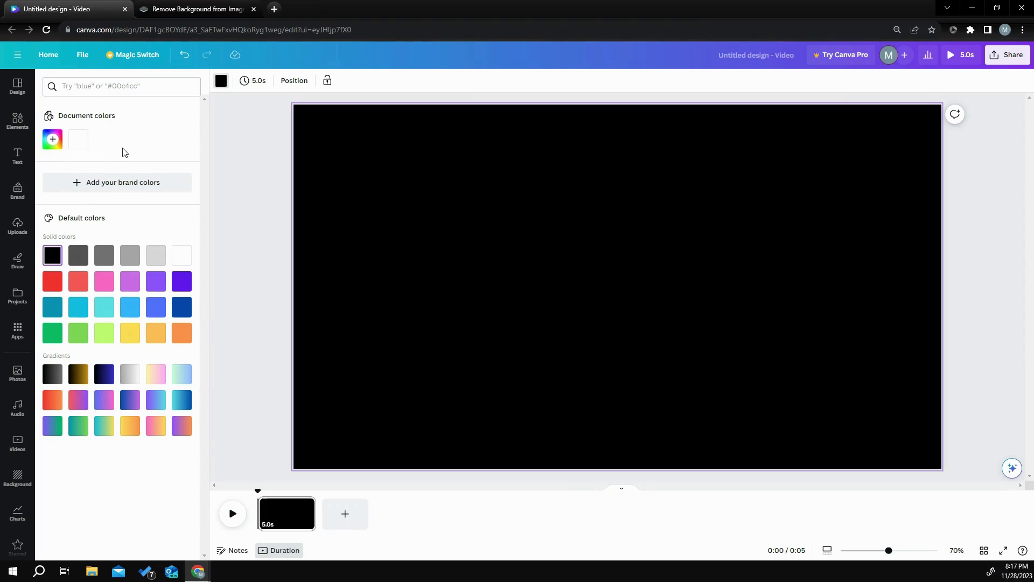
Step: Add a circle to the middle of the black page, enlarge it, and fill it with white
click(18, 123)
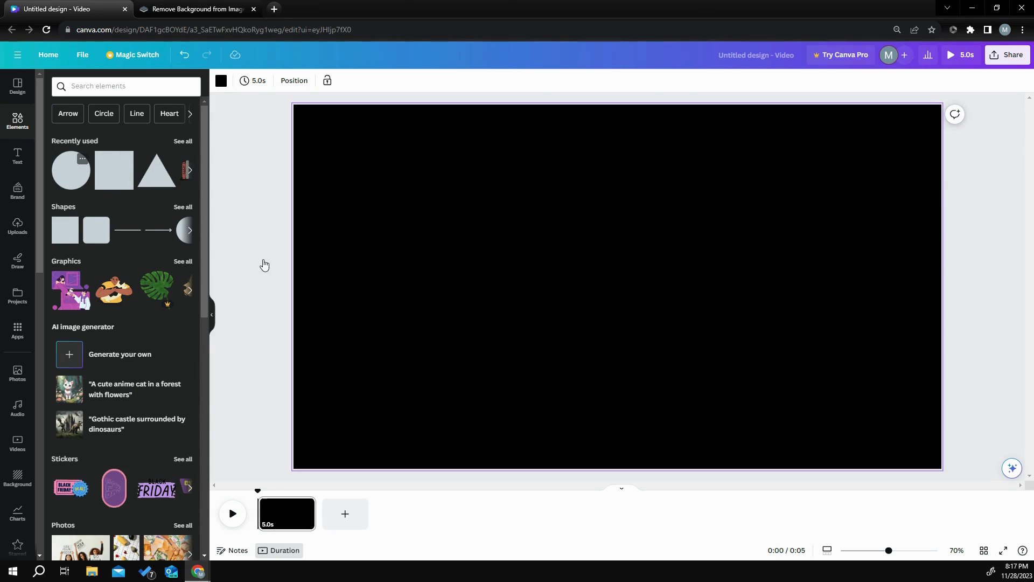
key(c)
drag(560, 230, 523, 192)
drag(674, 343, 713, 386)
key(Return)
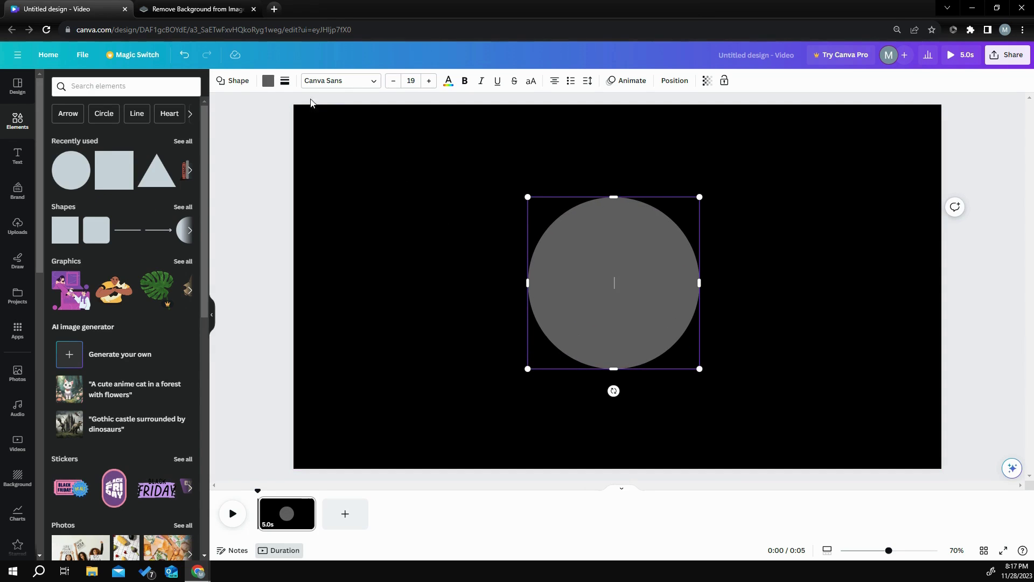
click(264, 84)
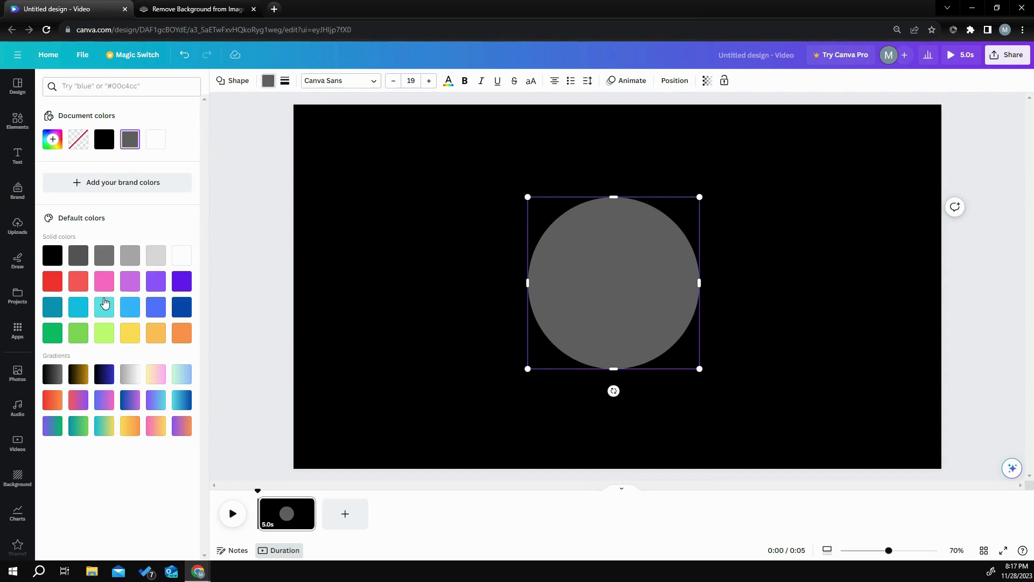
click(182, 255)
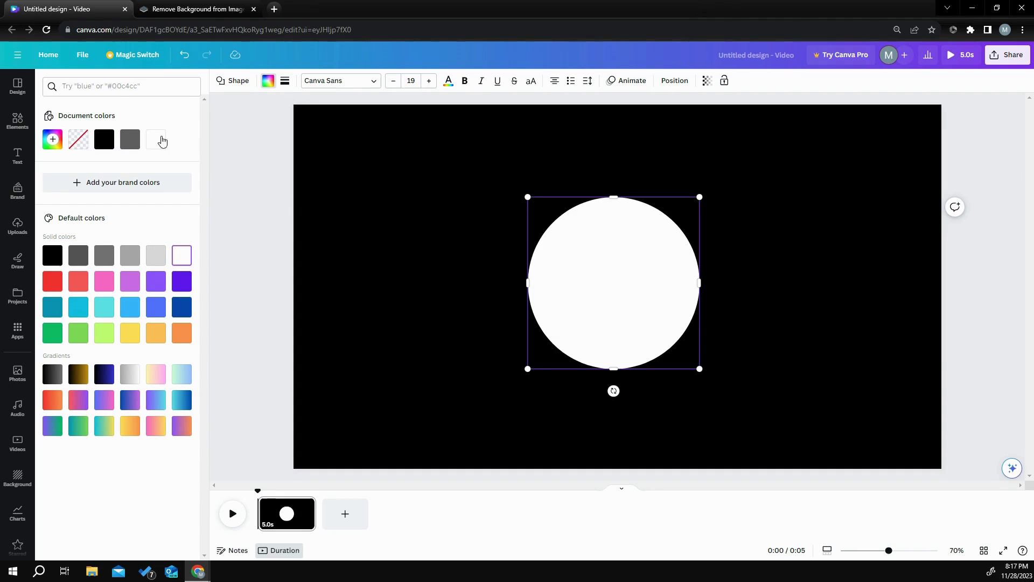
Step: Download the circle design as a PNG file
click(85, 64)
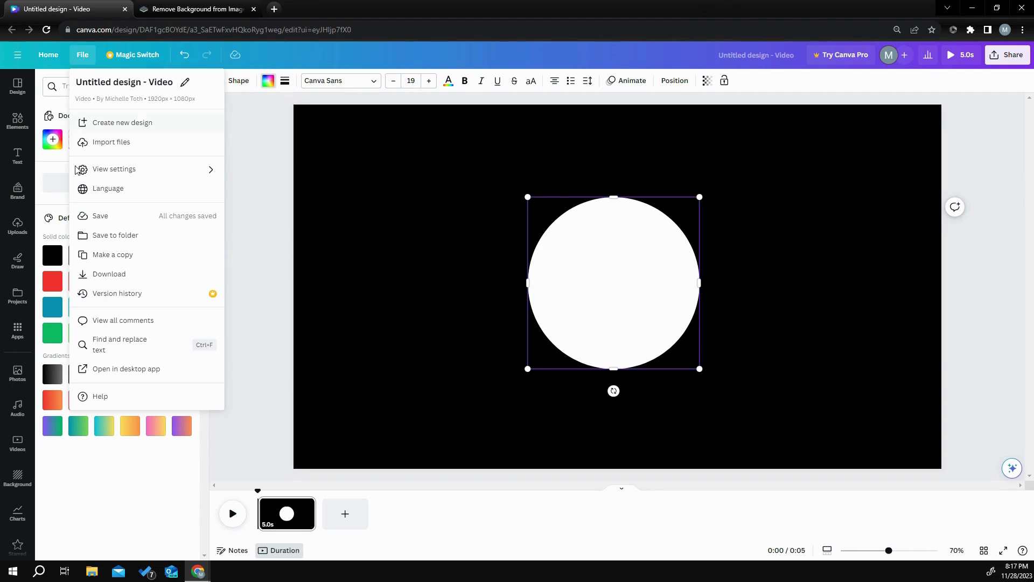
click(82, 275)
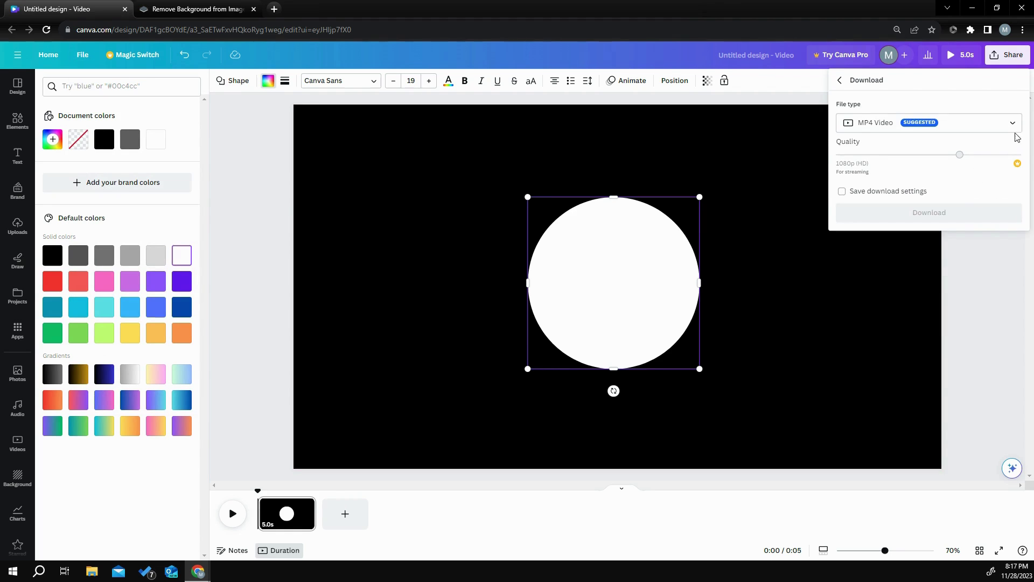
click(1011, 125)
scroll(978, 157, up, 2)
click(974, 155)
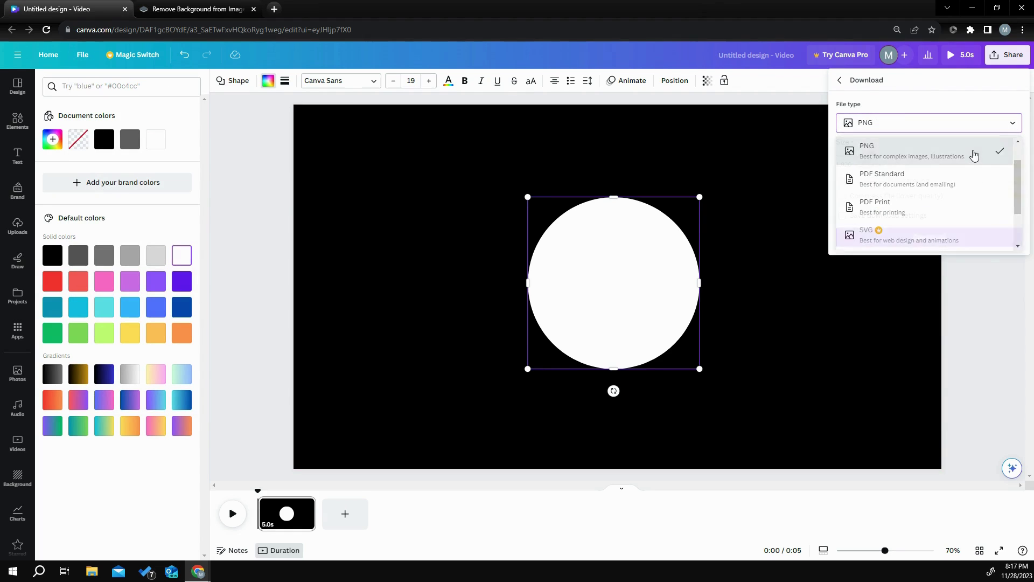
click(975, 238)
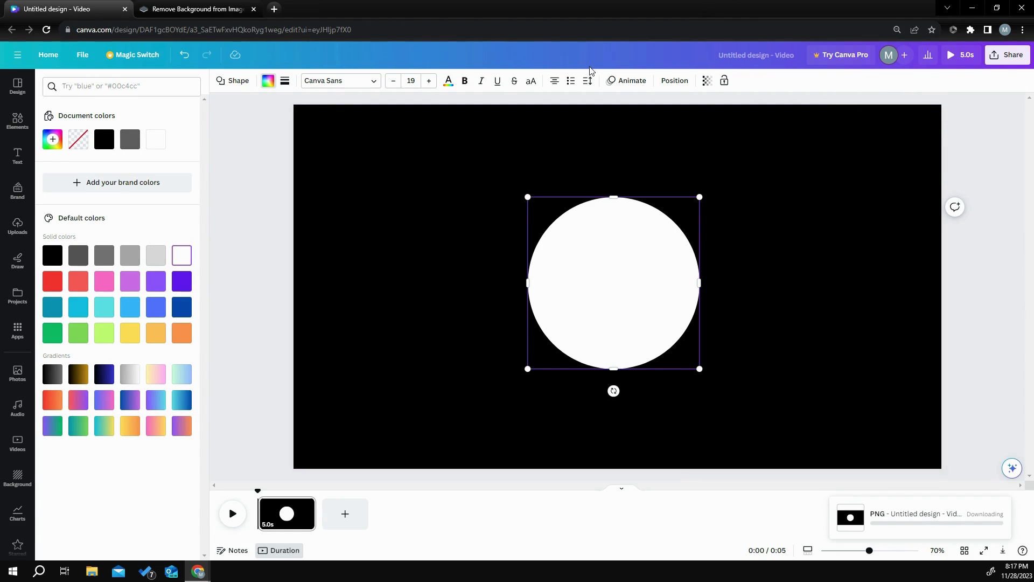
Step: Switch to remove.bg and upload the downloaded file Untitled design (6).png
click(189, 9)
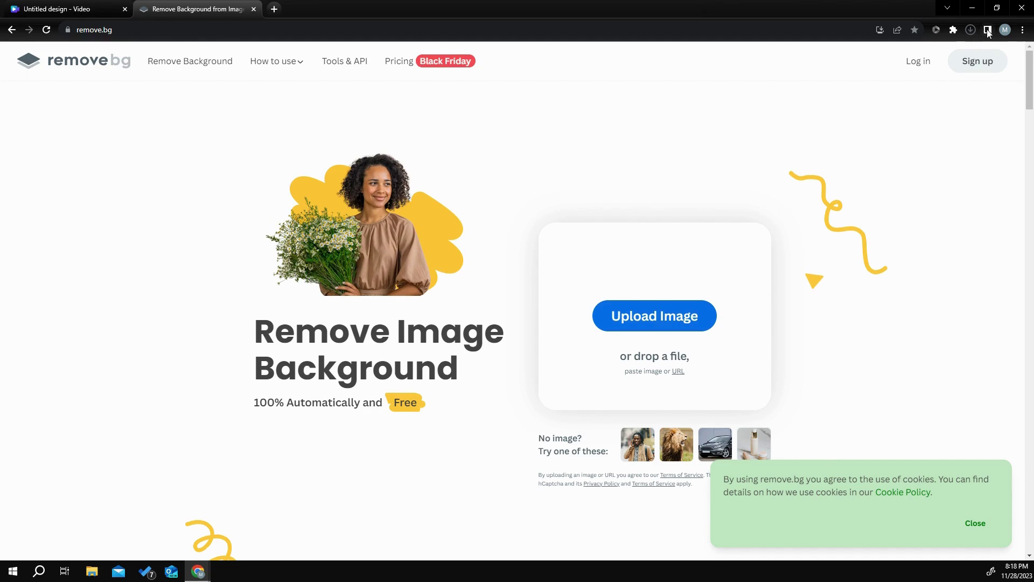
click(970, 30)
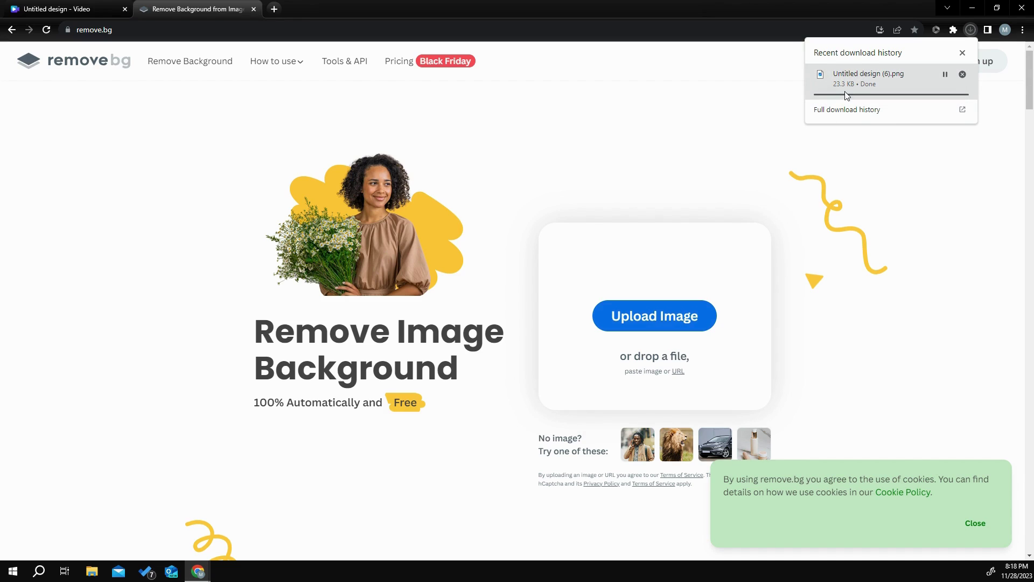
click(754, 118)
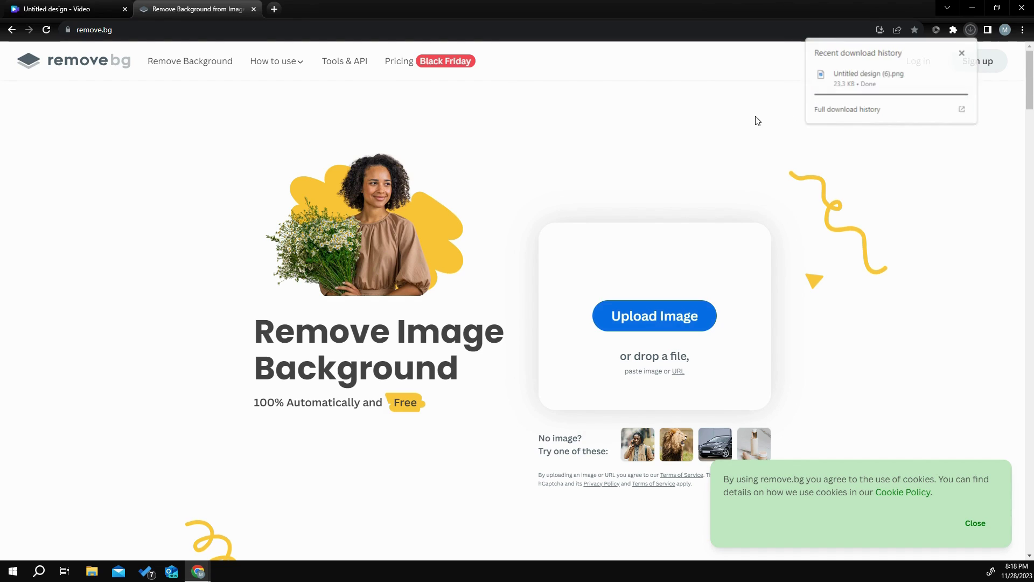
click(971, 30)
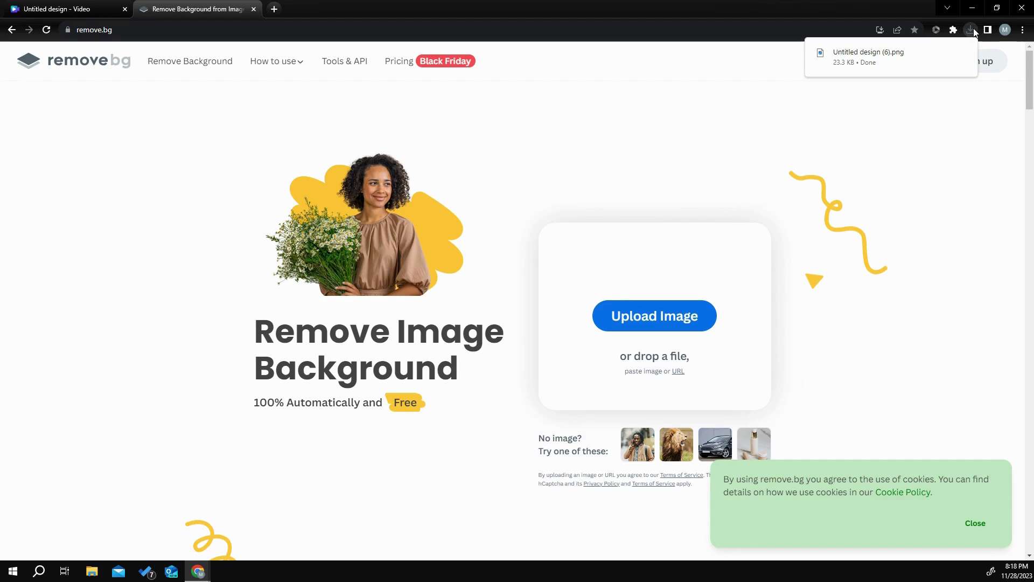
drag(902, 53, 603, 270)
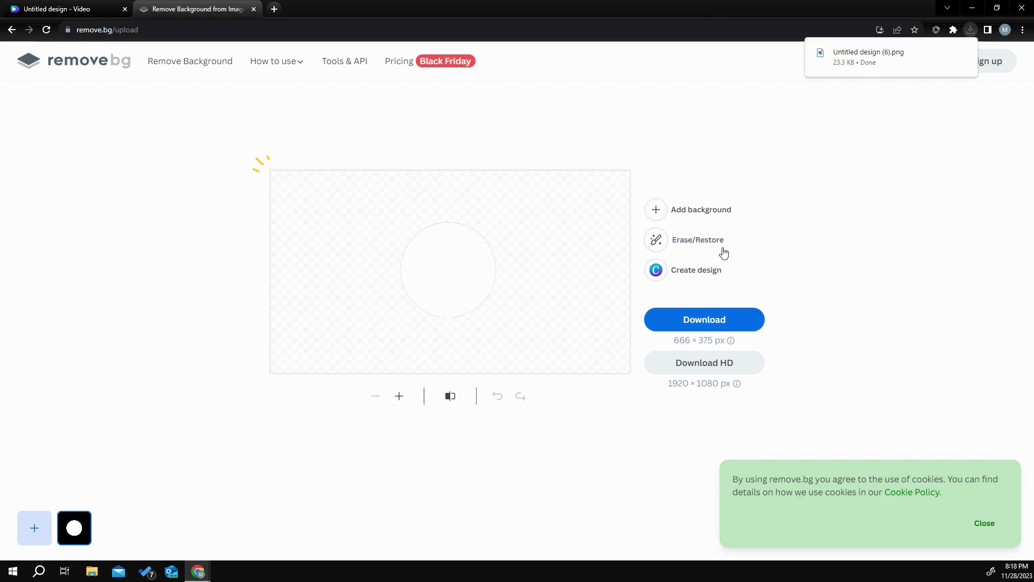
Step: Restore the removed black background around the white circle with the Magic Brush
click(678, 243)
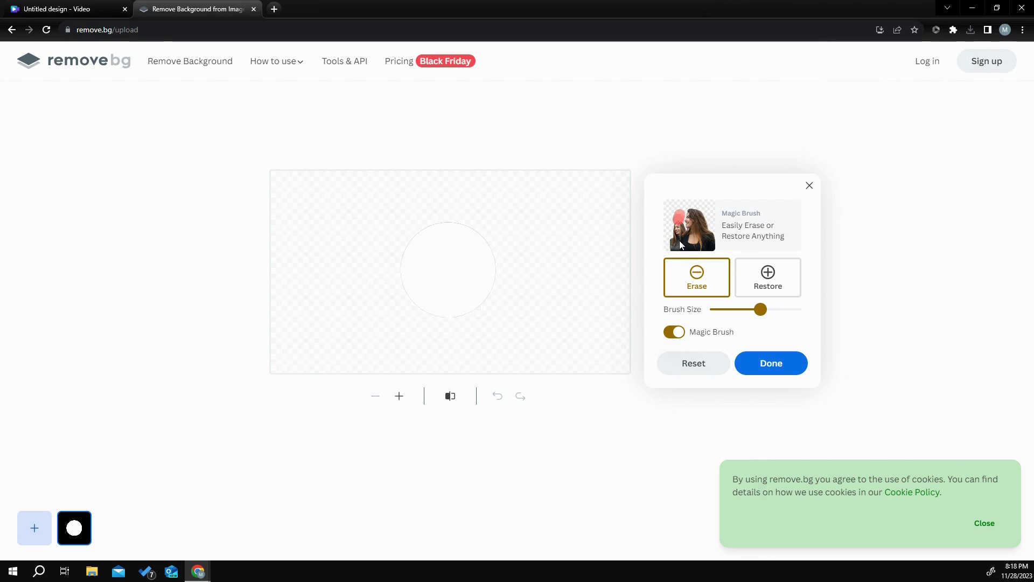
click(768, 278)
mouse_move(599, 197)
mouse_down()
mouse_move(307, 196)
mouse_move(255, 229)
mouse_move(620, 231)
mouse_move(298, 266)
mouse_move(526, 338)
mouse_move(311, 349)
mouse_move(421, 369)
mouse_move(606, 329)
mouse_move(627, 177)
mouse_move(590, 376)
mouse_move(218, 325)
mouse_move(278, 212)
mouse_move(315, 359)
mouse_move(433, 268)
mouse_move(358, 278)
mouse_move(535, 266)
mouse_move(620, 354)
mouse_move(639, 278)
mouse_move(478, 307)
mouse_up()
mouse_move(619, 241)
mouse_down()
mouse_move(543, 283)
mouse_move(618, 121)
mouse_move(490, 165)
mouse_move(595, 169)
mouse_move(376, 171)
mouse_up()
mouse_move(368, 225)
mouse_down()
mouse_move(504, 273)
mouse_move(516, 312)
mouse_up()
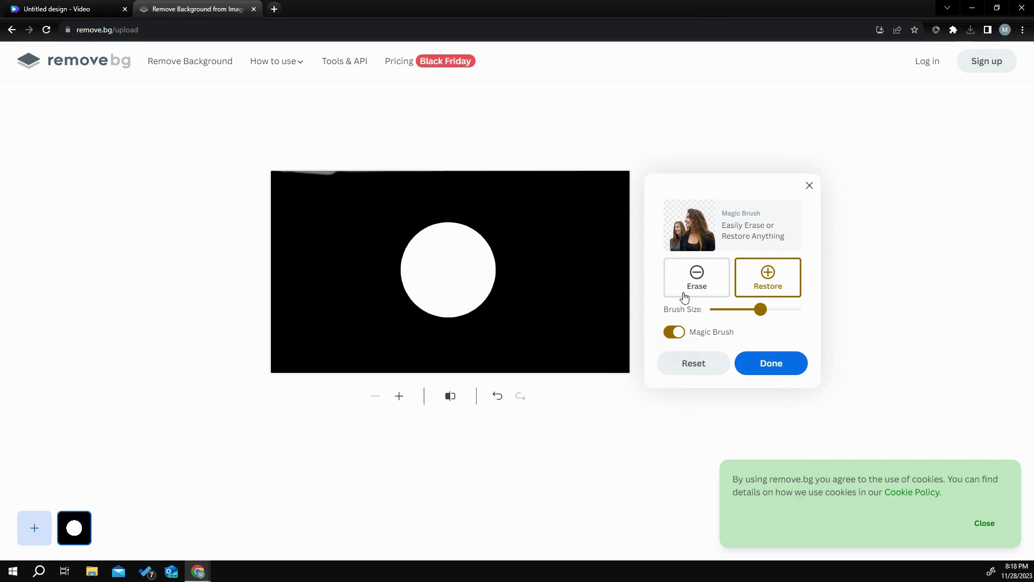
drag(379, 180, 212, 171)
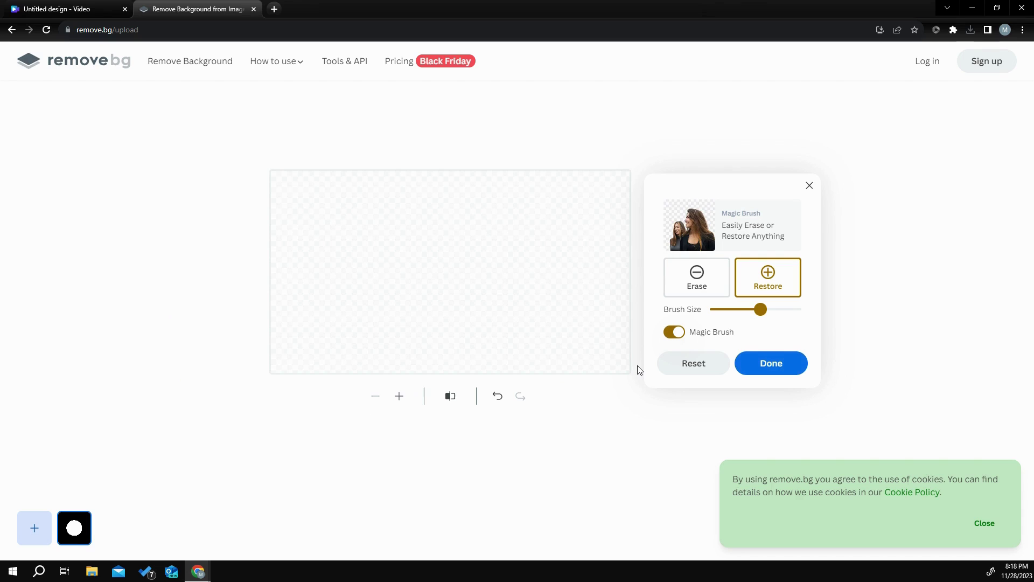
Step: Erase the white circle with the Magic Brush and restore the missing strip along the image's upper edge
click(707, 295)
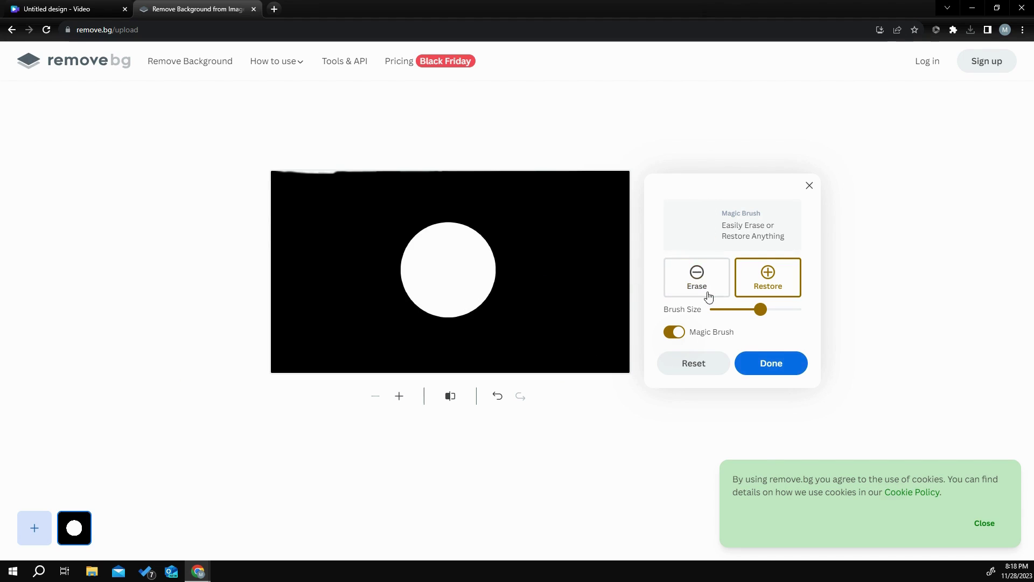
mouse_move(466, 270)
mouse_down()
mouse_move(439, 250)
mouse_move(431, 292)
mouse_up()
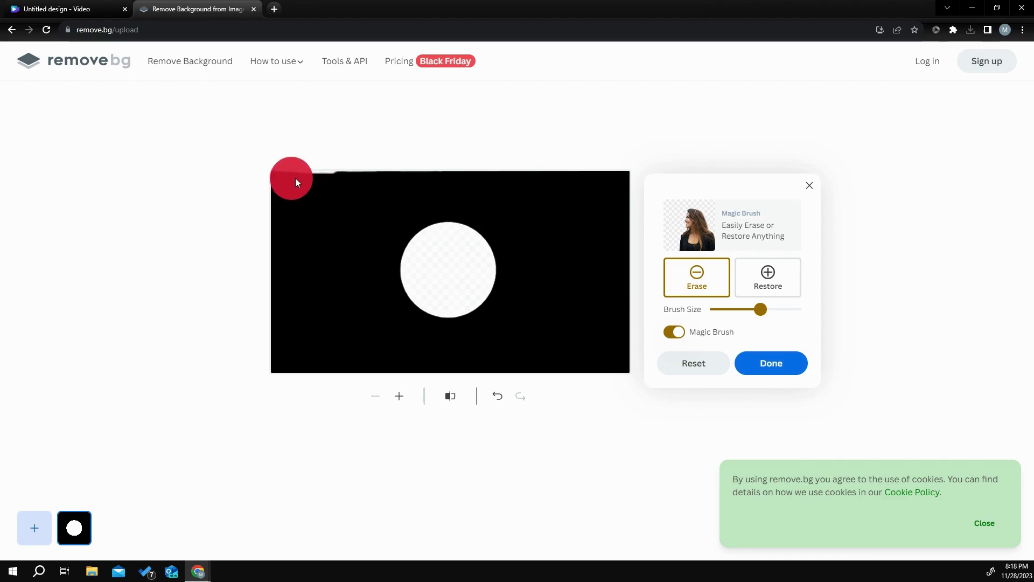
click(774, 285)
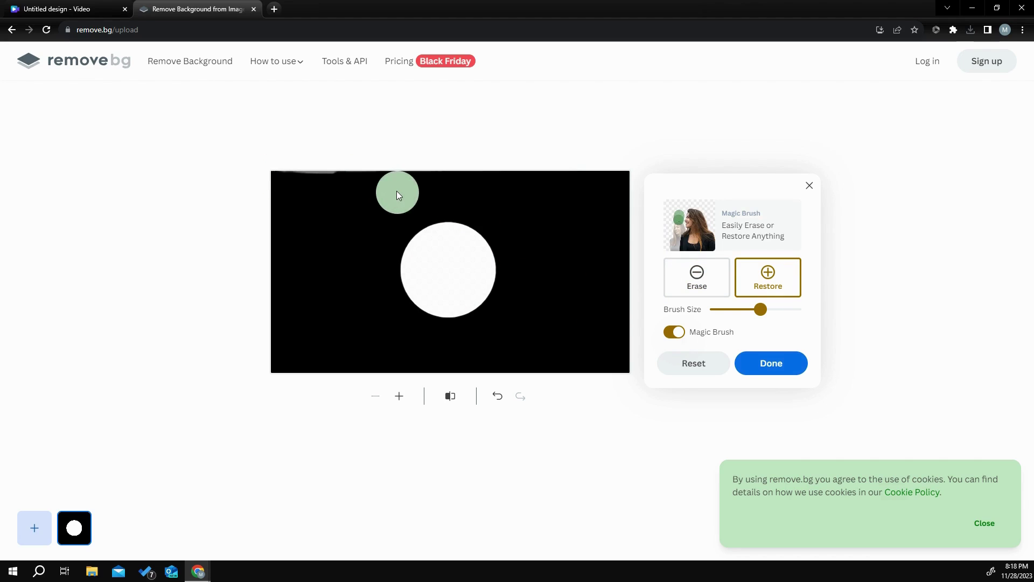
mouse_move(385, 184)
mouse_down()
mouse_move(279, 174)
mouse_move(341, 175)
mouse_up()
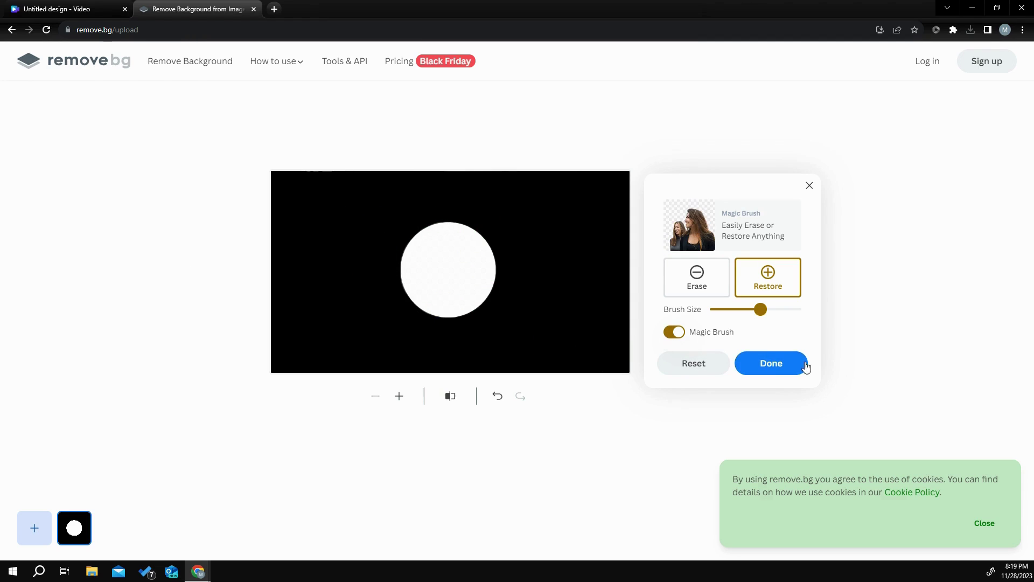
Step: Finish the brush edits and download the cutout image at 666 × 375 px
click(784, 366)
click(710, 323)
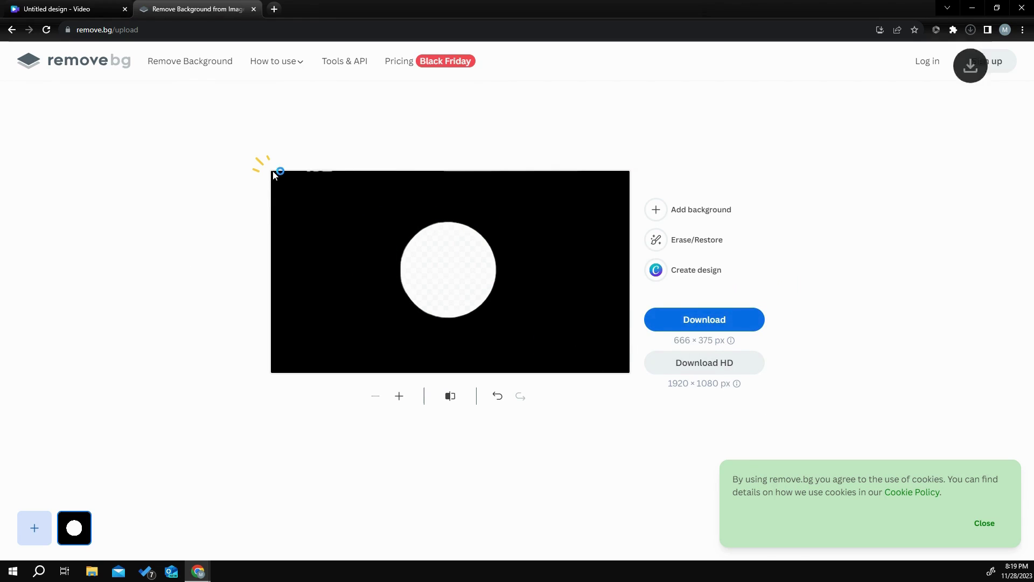
Step: Switch back to the Canva design, add a second page, and set its background to solid dark purple
click(59, 11)
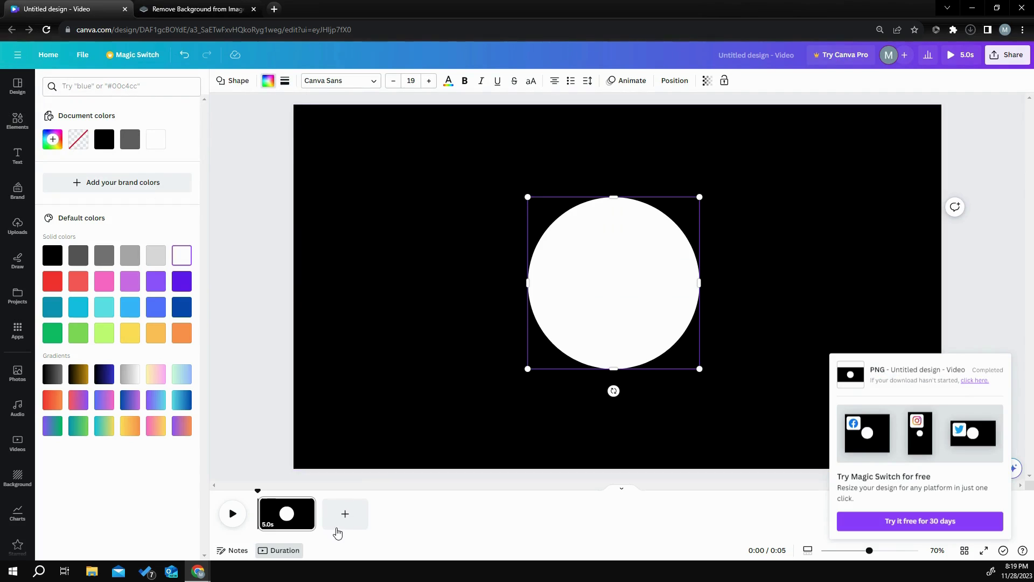
key(ctrl+Return)
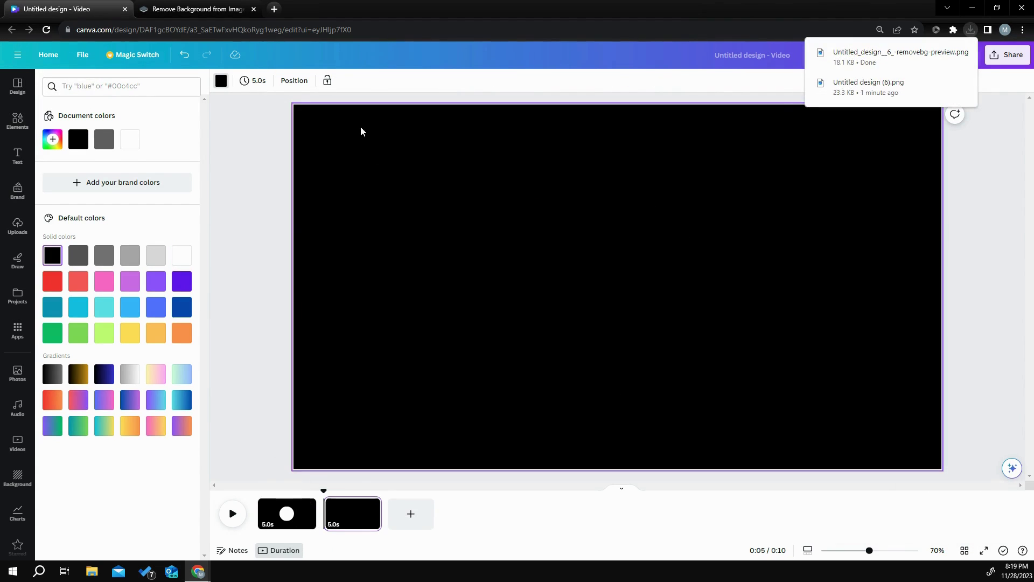
click(339, 131)
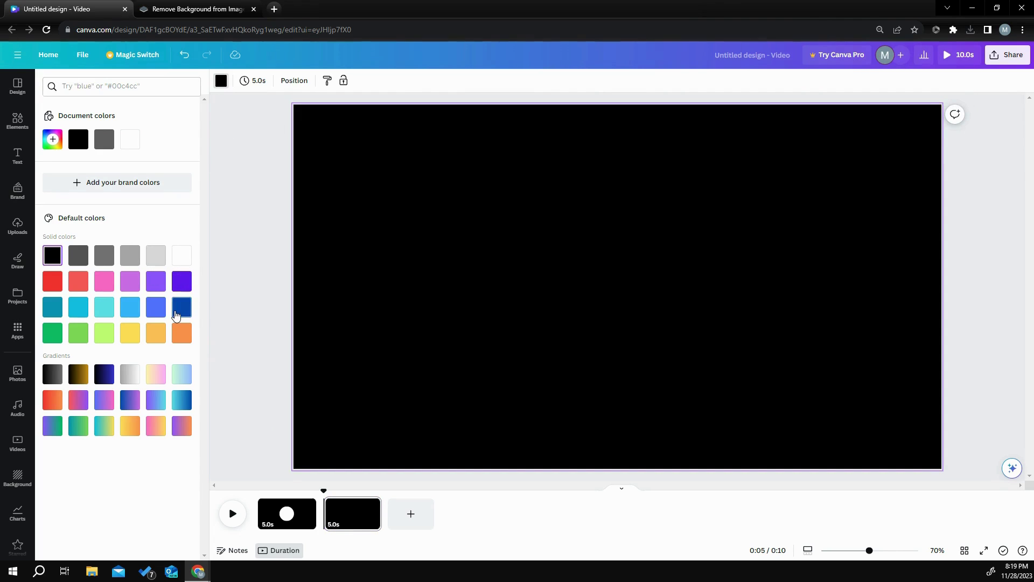
click(182, 280)
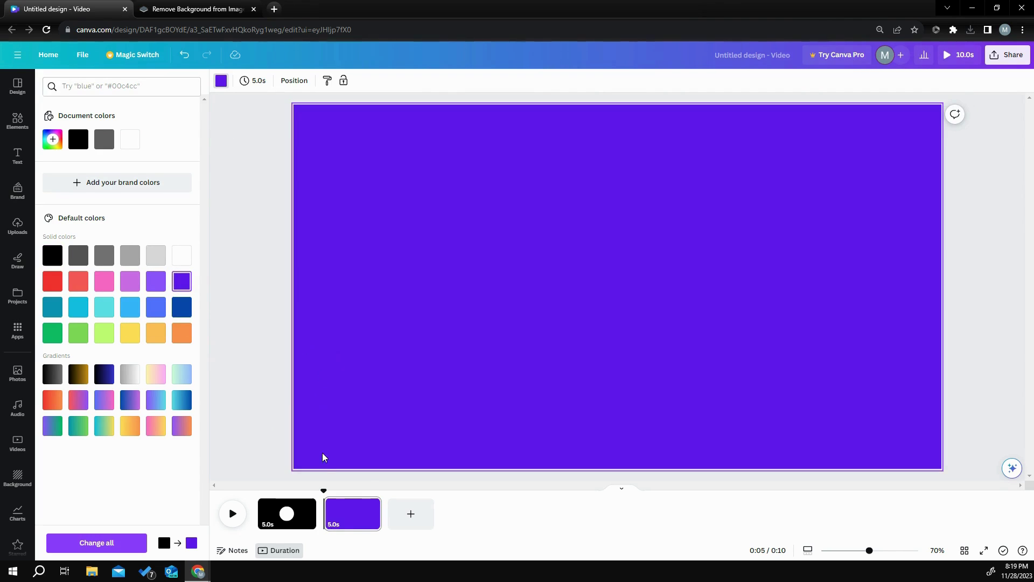
Step: Place the downloaded Untitled_design__6_-removebg-preview.png on the purple page and enlarge it slightly
click(335, 514)
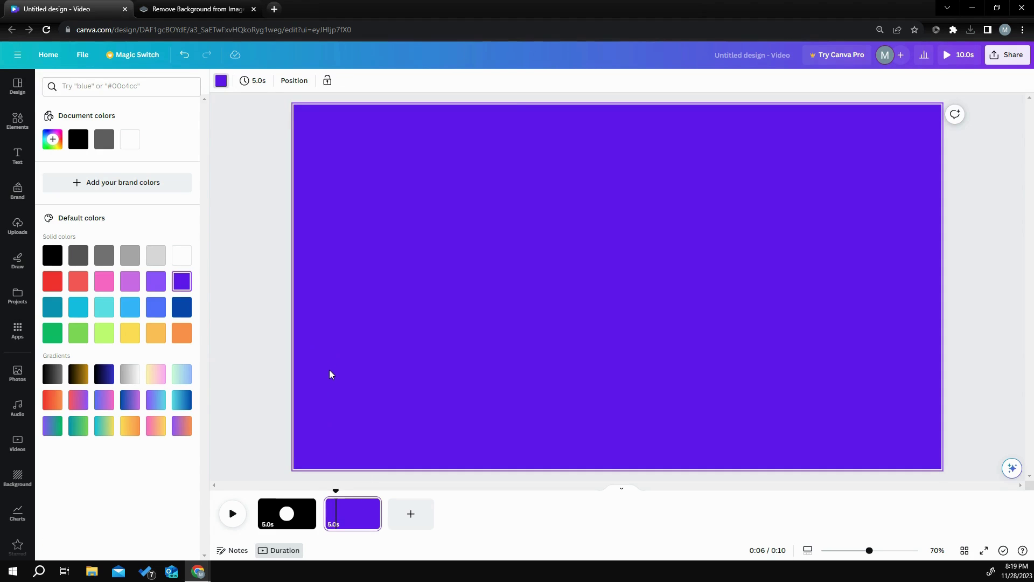
click(970, 29)
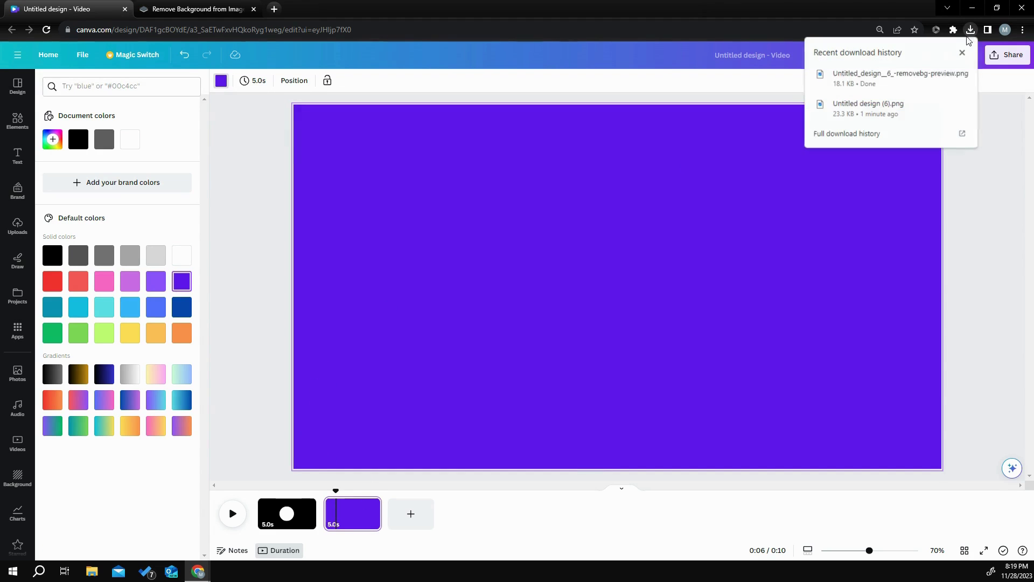
drag(910, 82, 519, 340)
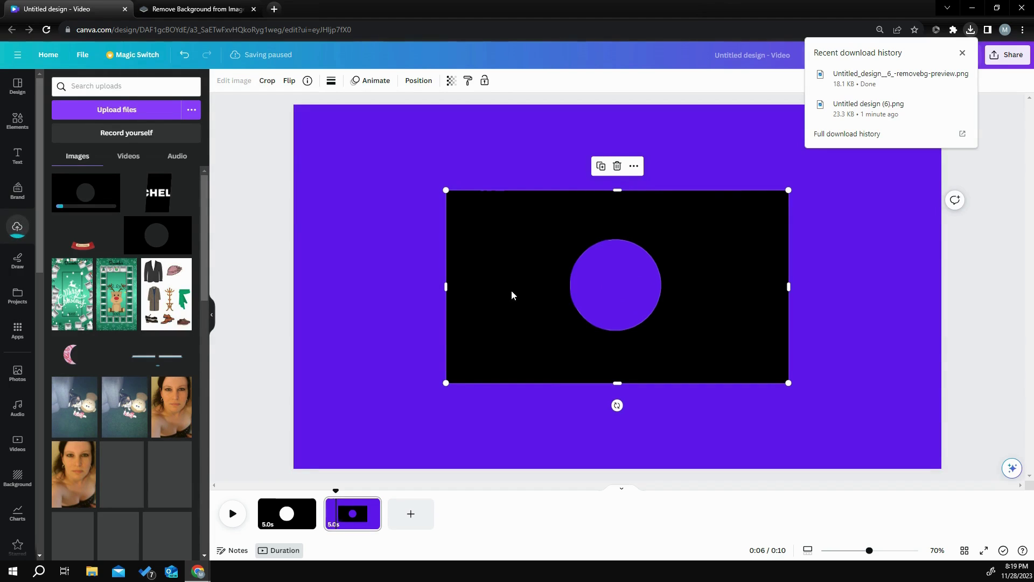
drag(447, 190, 423, 178)
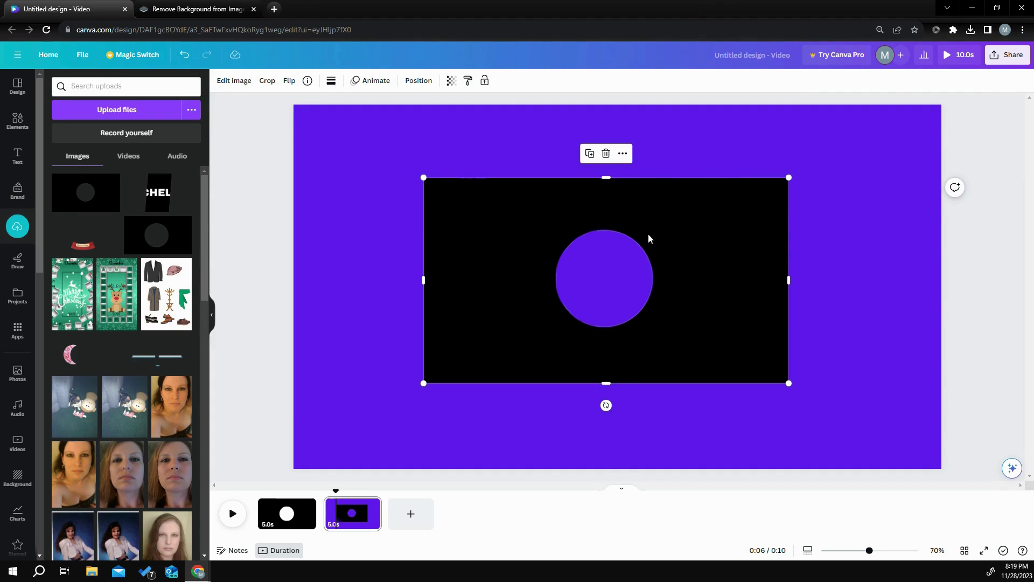
Step: Adjust the cutout image's blur to -85 and its brightness to -100
click(238, 85)
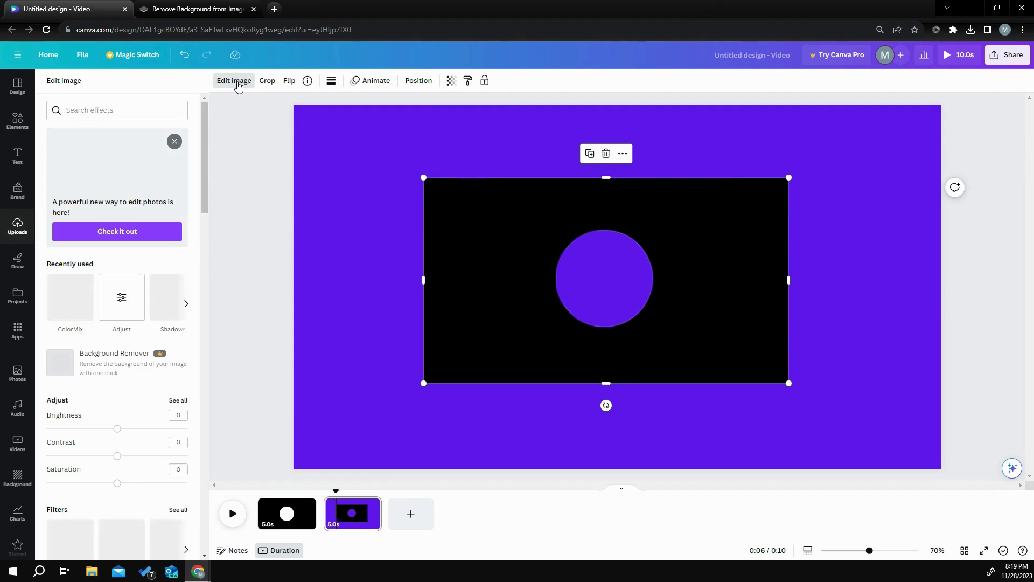
click(120, 302)
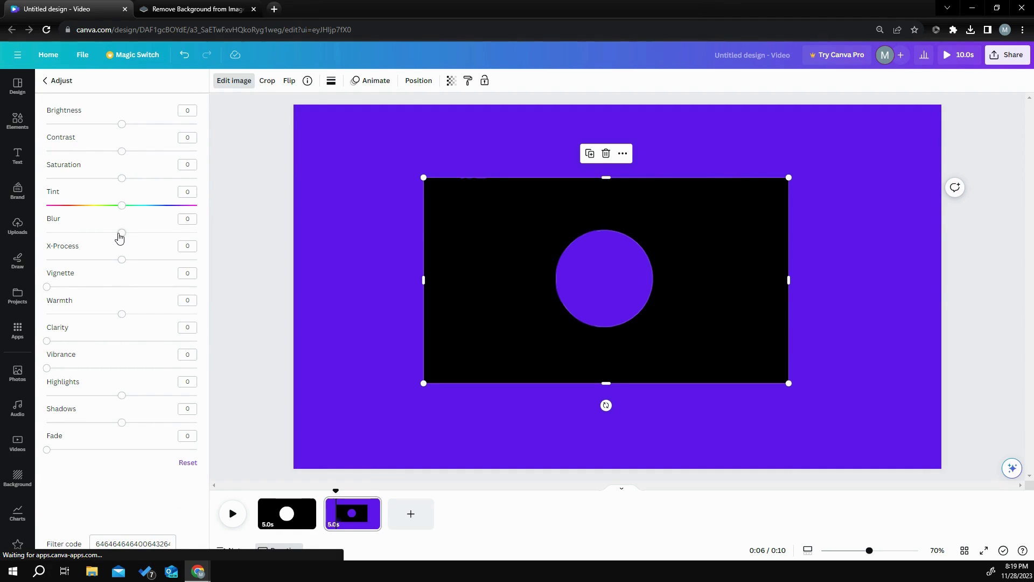
drag(120, 237, 79, 233)
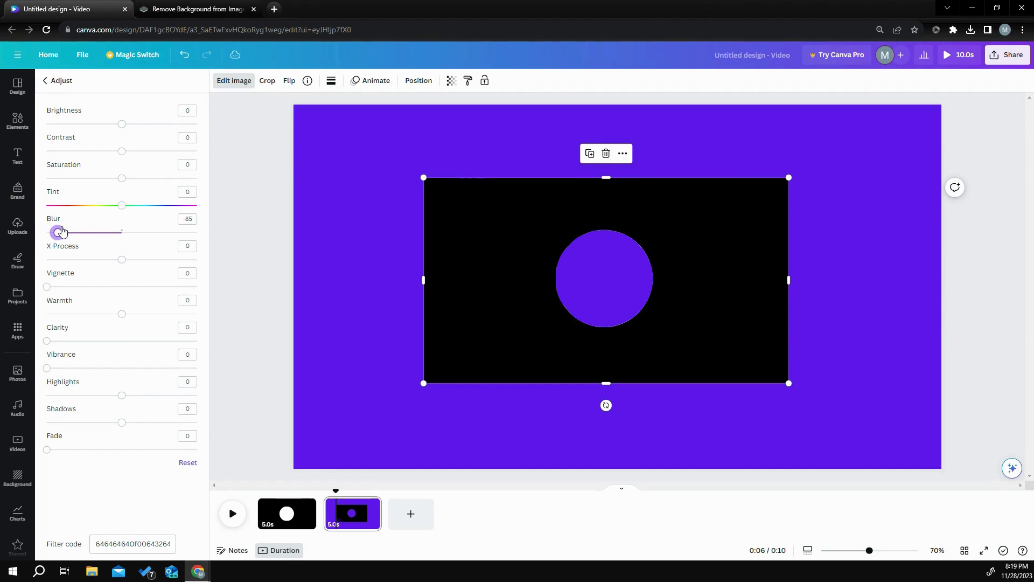
drag(121, 126, 37, 126)
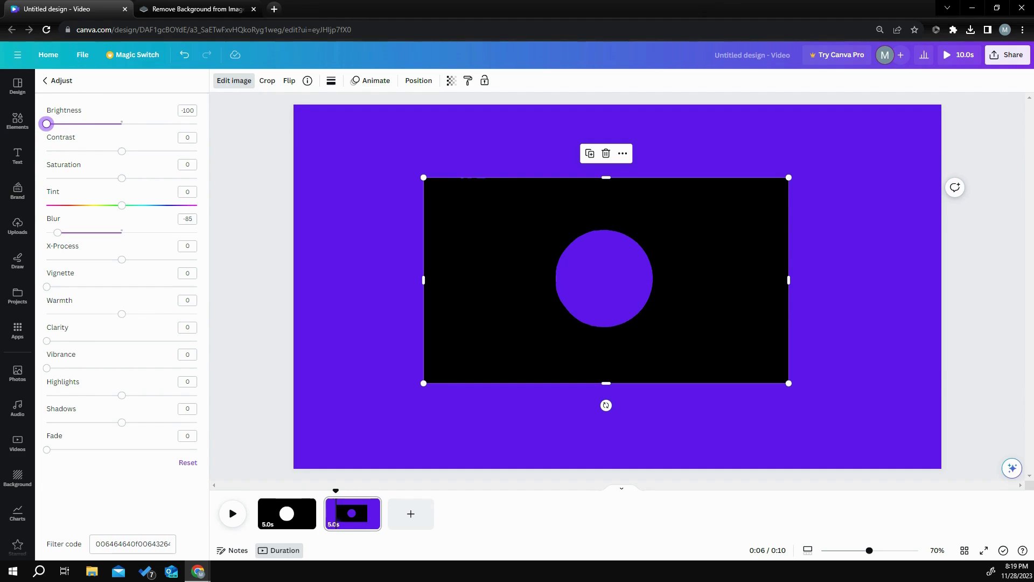
Step: Set the cutout image's contrast to 51 and reposition the image near the centre of the purple page
drag(133, 156, 160, 162)
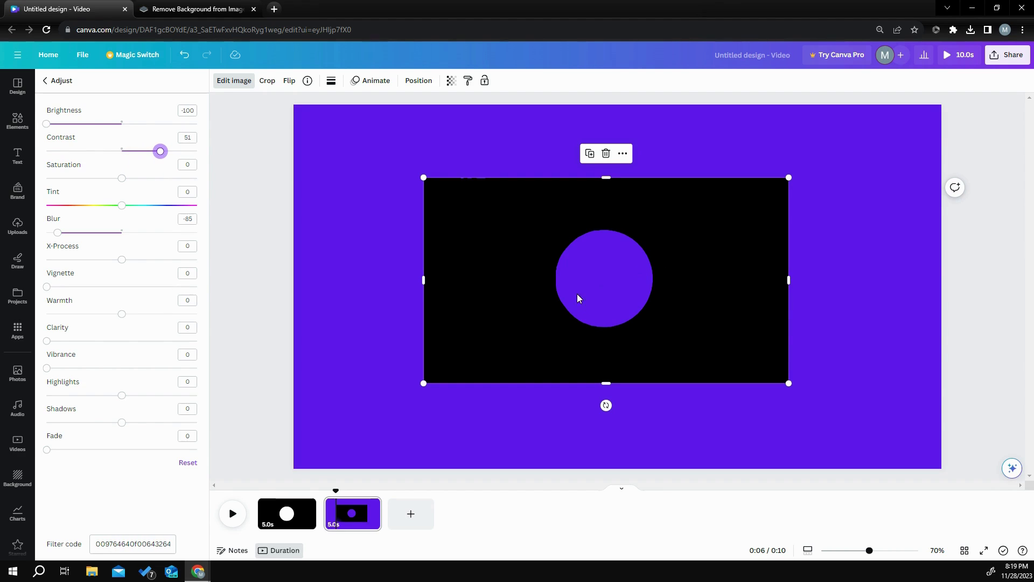
drag(544, 295, 524, 337)
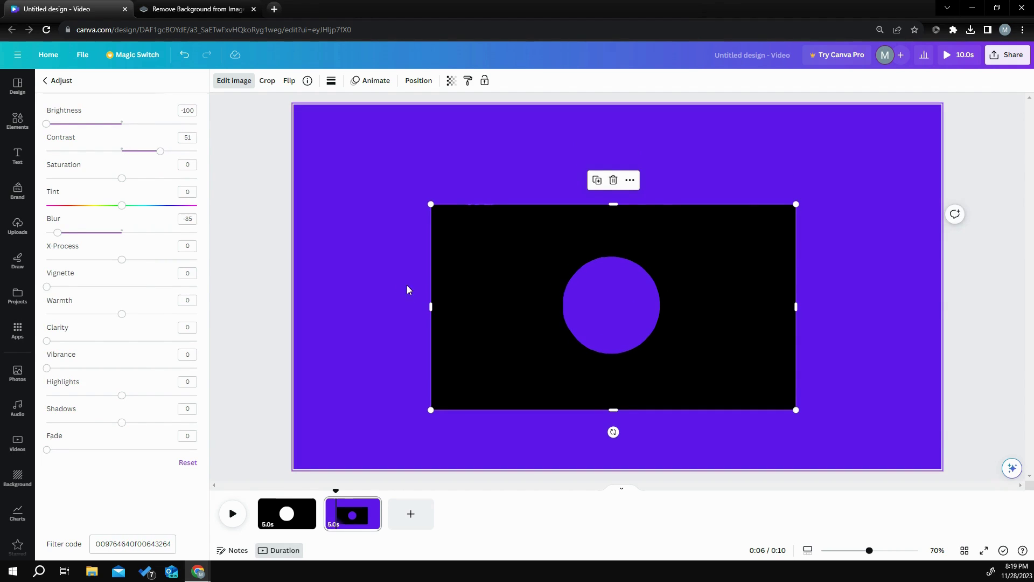
click(406, 291)
drag(546, 295, 550, 265)
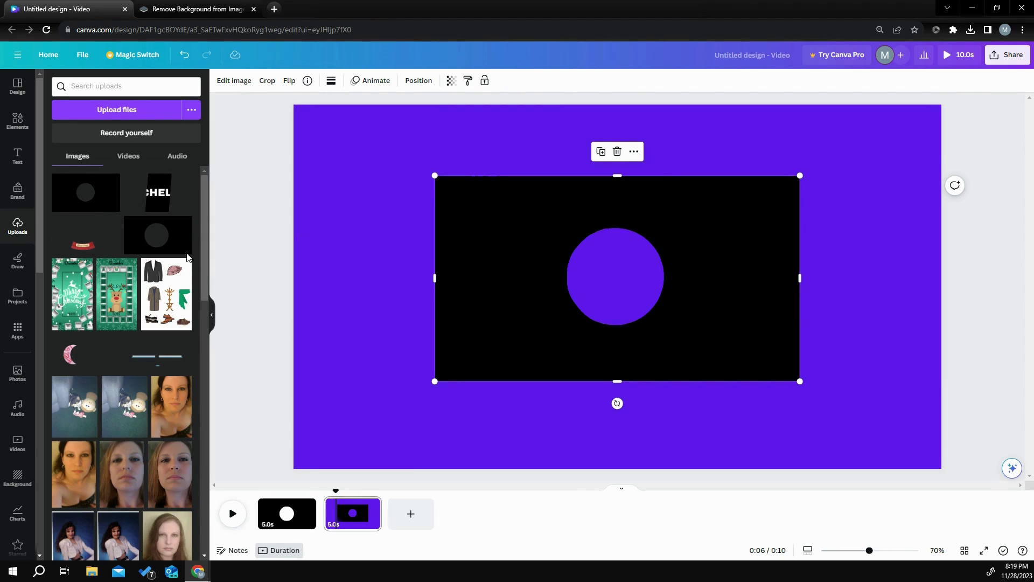
drag(455, 207, 454, 233)
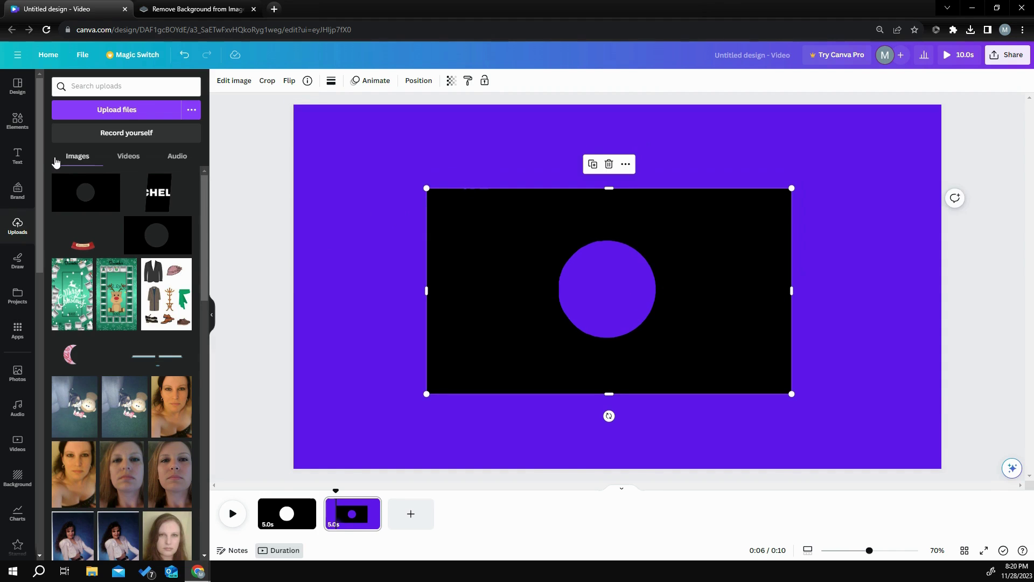
Step: Add a circle shape over the cutout's hole and fill it with cobalt blue #004aad
click(16, 121)
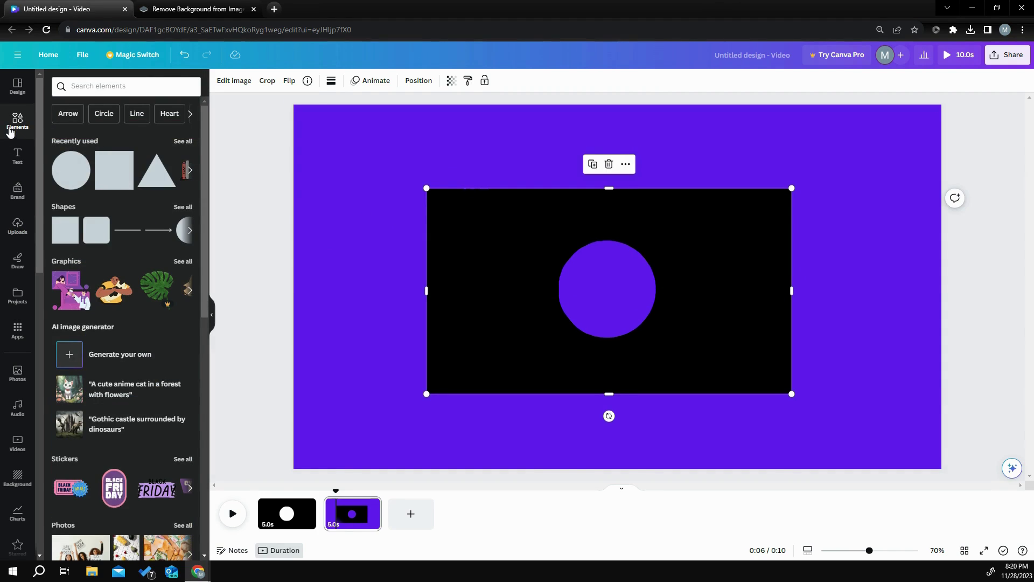
click(186, 228)
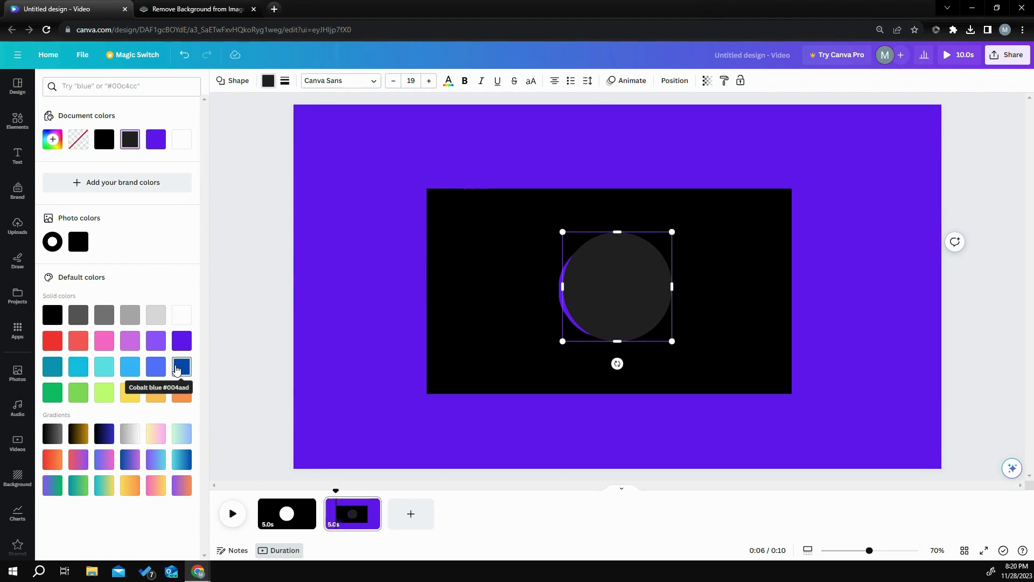
click(177, 370)
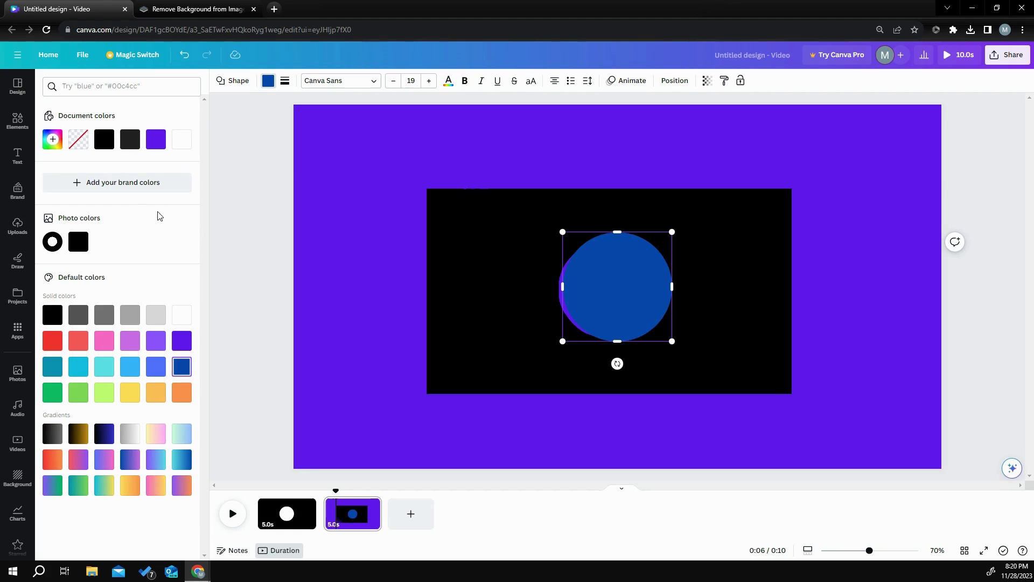
Step: Change the circle's fill to a linear gradient from cobalt blue to the lighter blue #3980DF
click(52, 139)
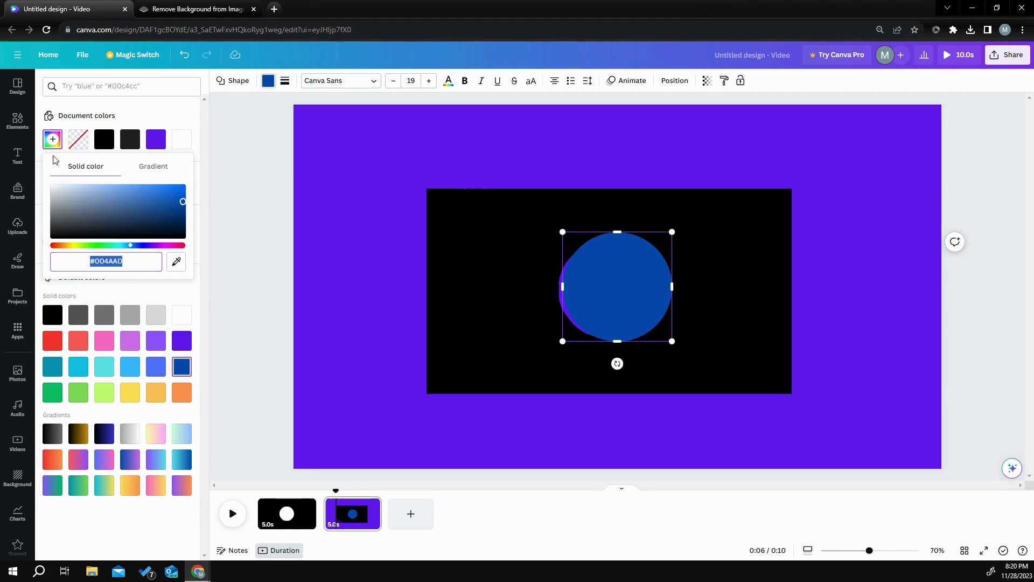
click(154, 167)
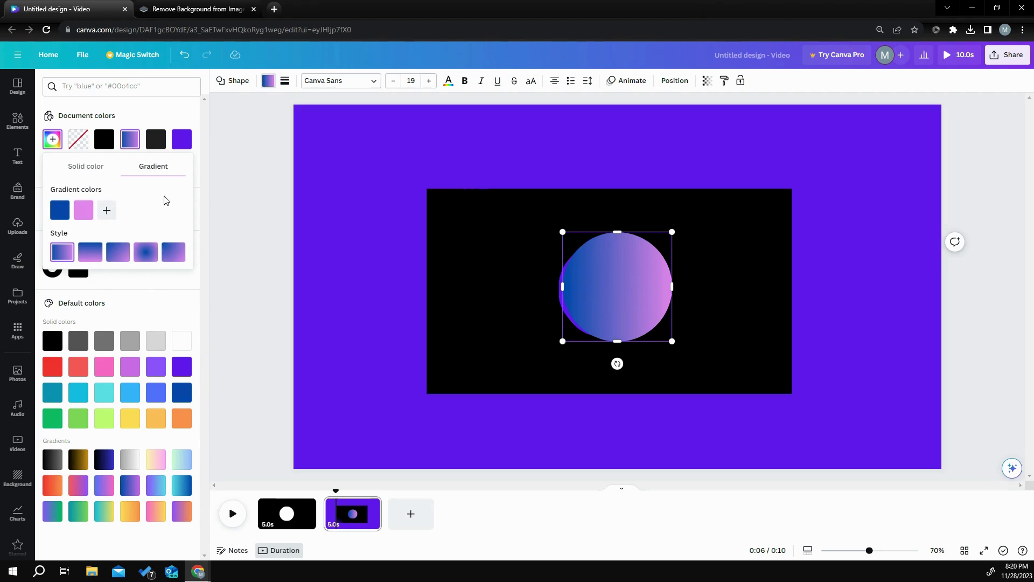
click(84, 212)
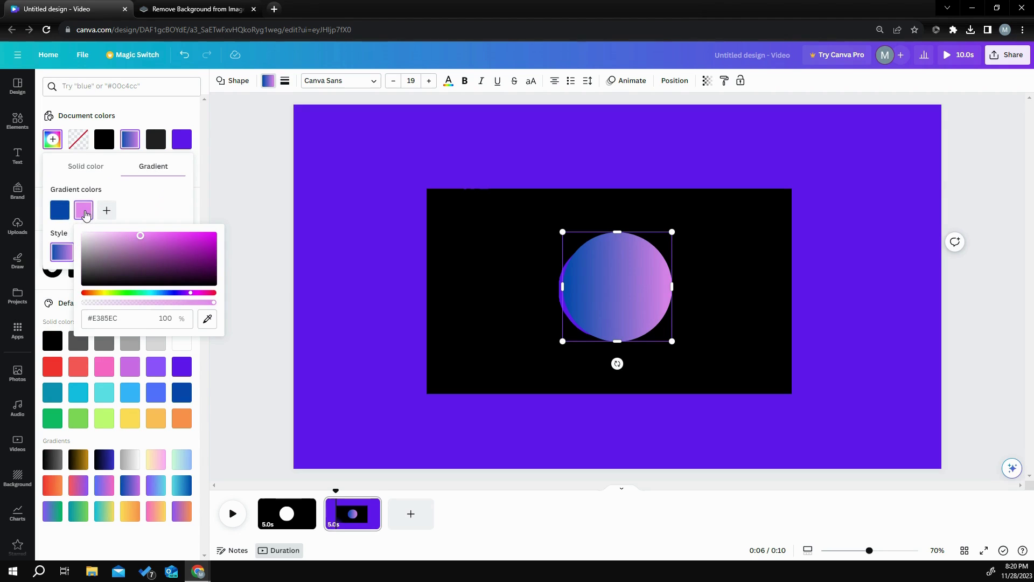
click(207, 318)
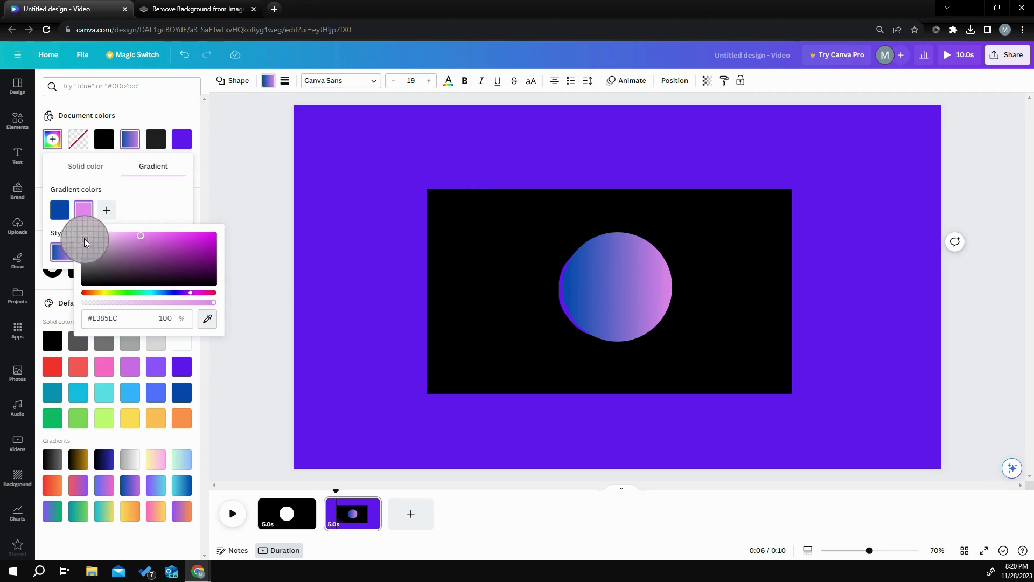
click(61, 214)
drag(207, 253, 187, 244)
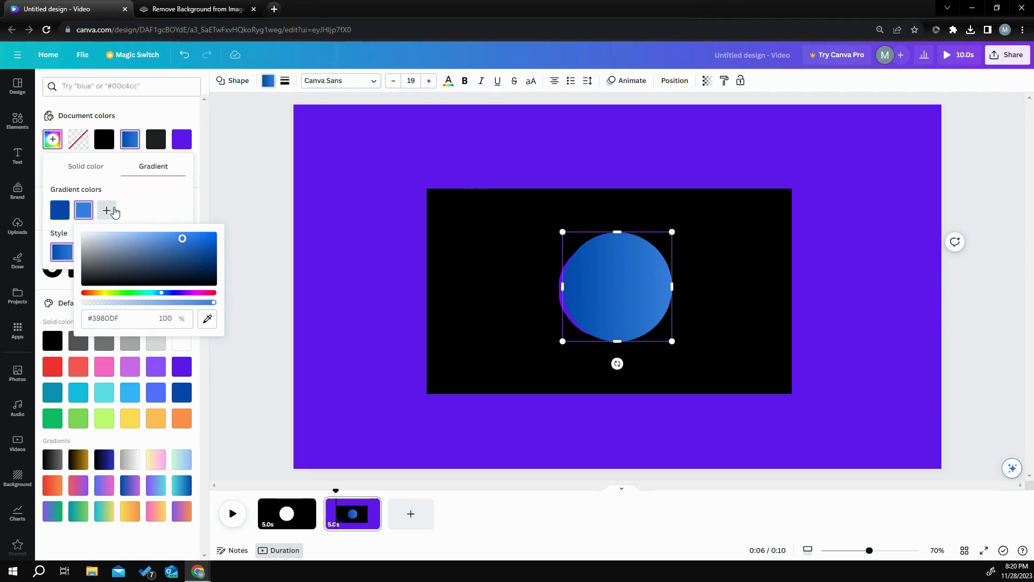
Step: Move the blue gradient circle so it covers the hole and is horizontally centred on the black cutout image
drag(602, 270, 598, 273)
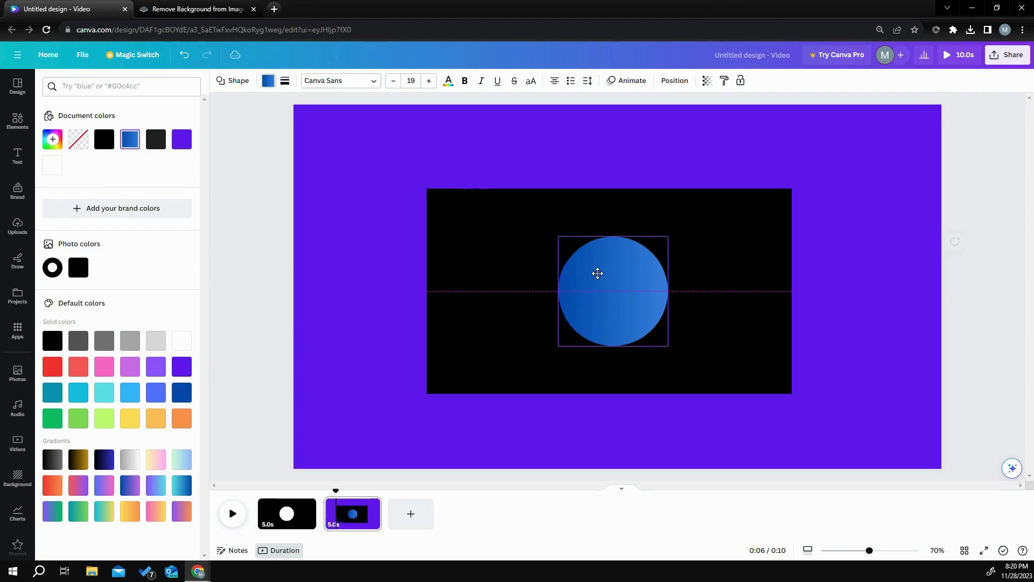
click(341, 152)
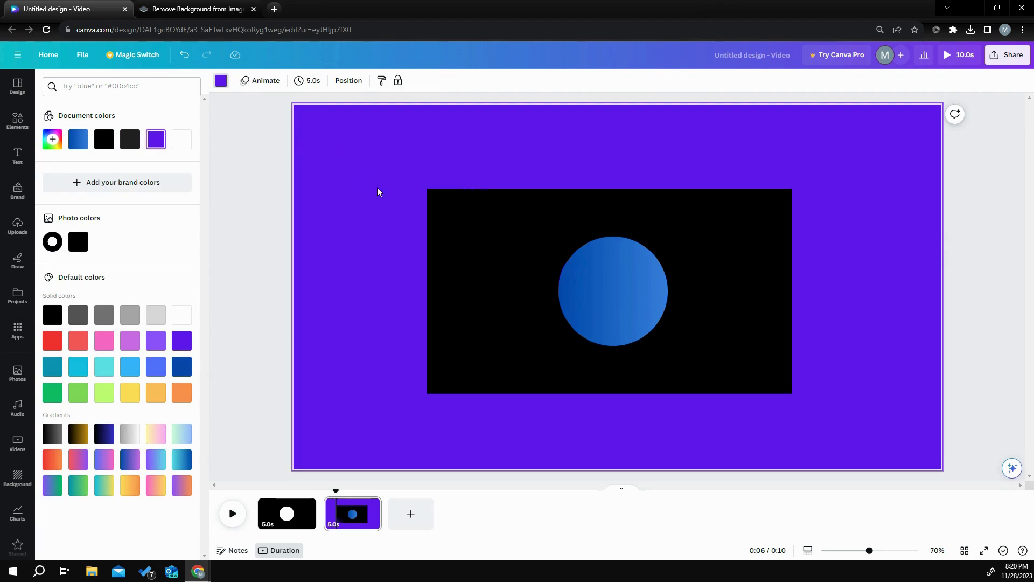
drag(606, 267, 594, 272)
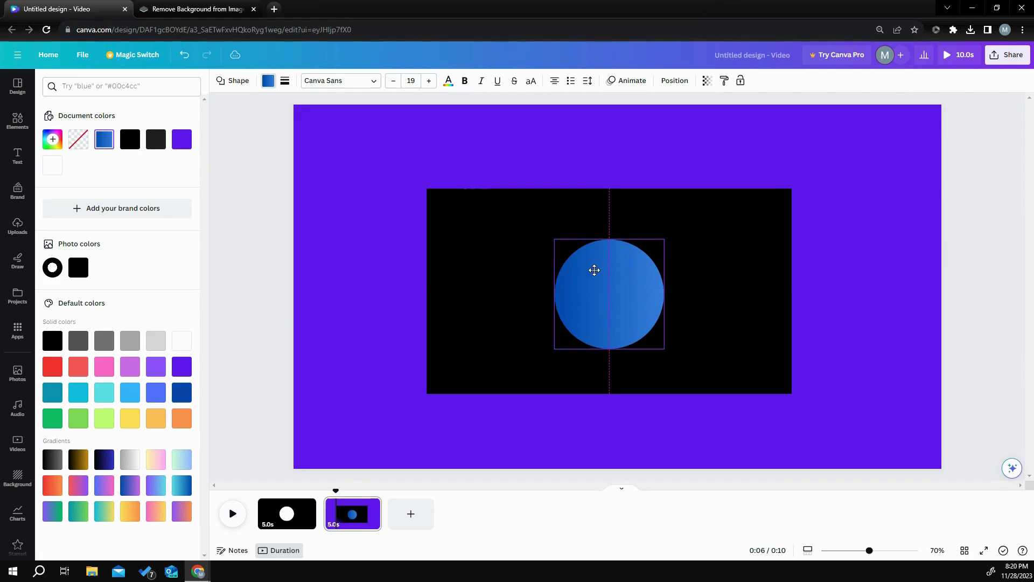
click(555, 270)
click(583, 278)
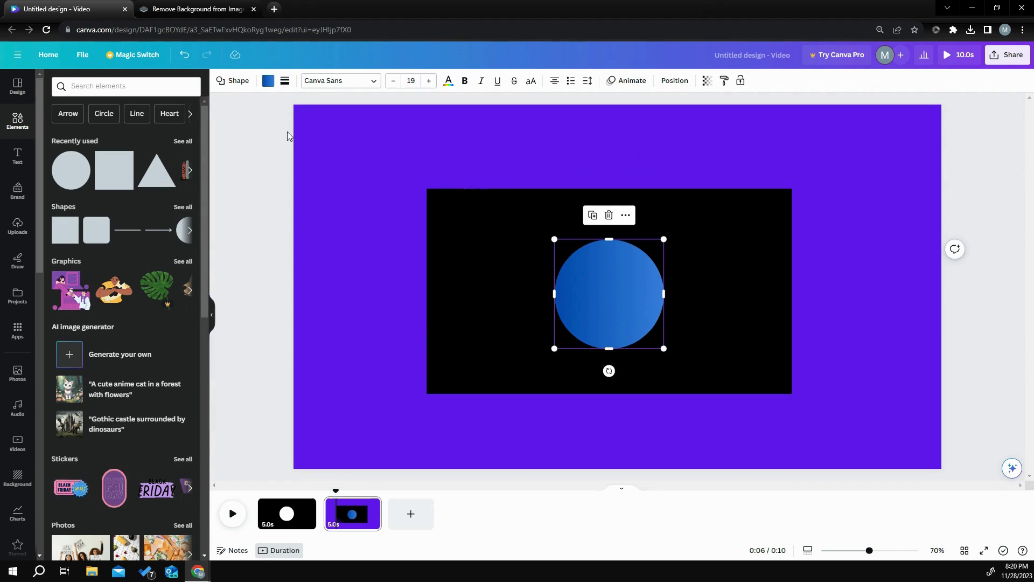
Step: Duplicate the blue circle, move the copy to the page's upper-left area, and fill it with the grey-to-white gradient
click(591, 215)
drag(612, 272, 392, 180)
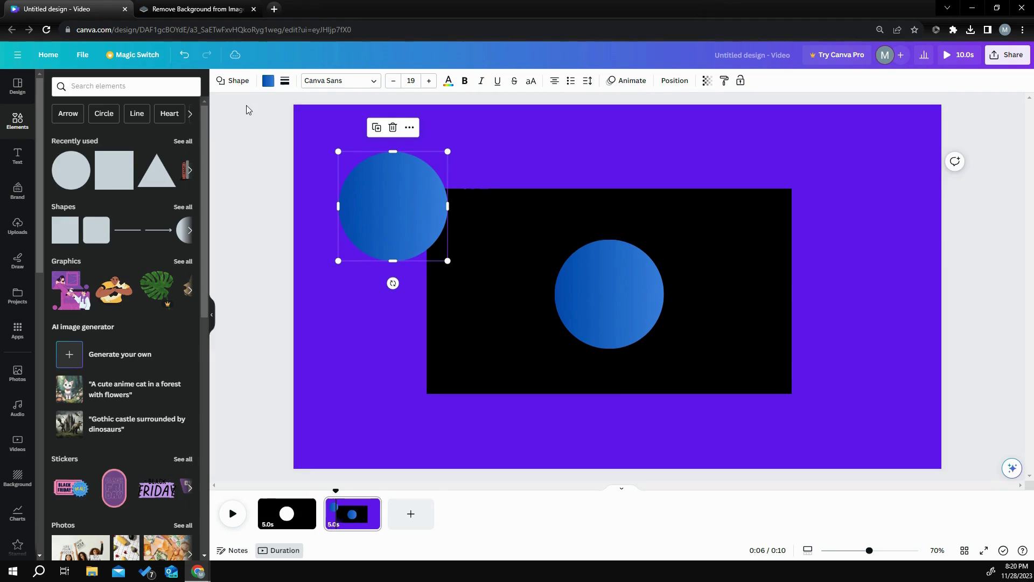
click(285, 80)
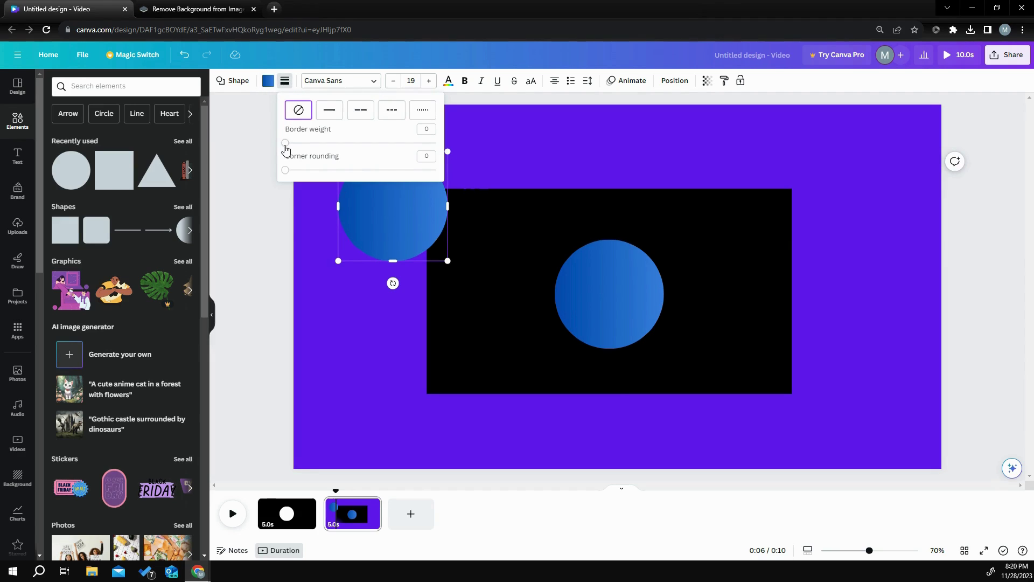
click(266, 81)
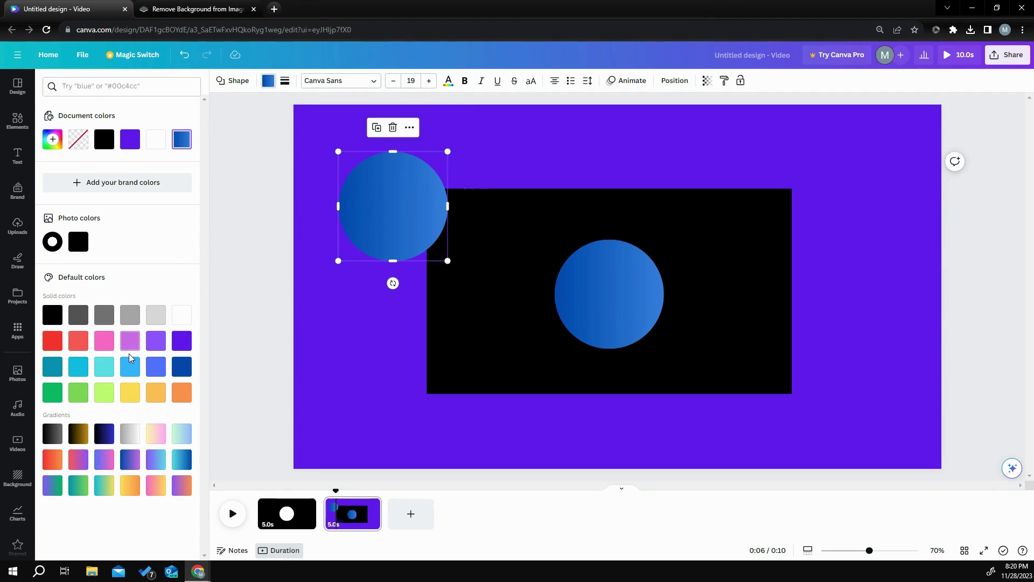
click(129, 433)
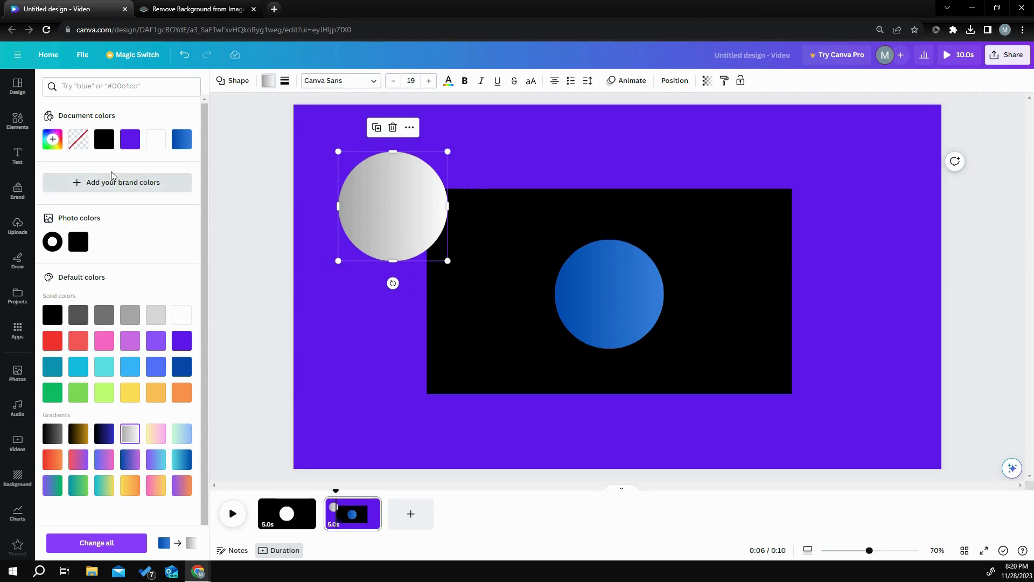
Step: Make the copy's gradient radial with white at the centre and grey outside, and reduce the white's opacity to 1%
click(52, 142)
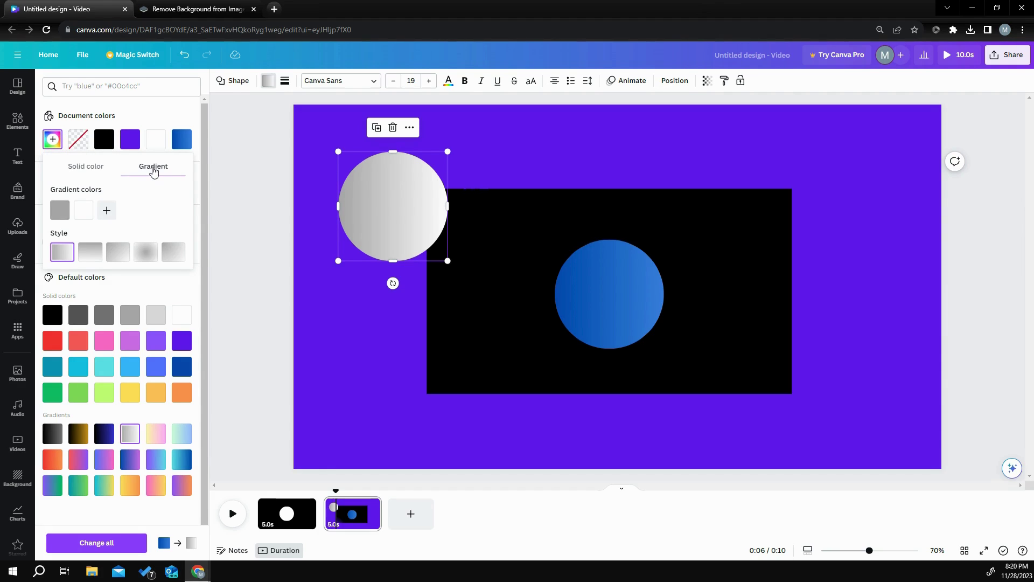
click(146, 255)
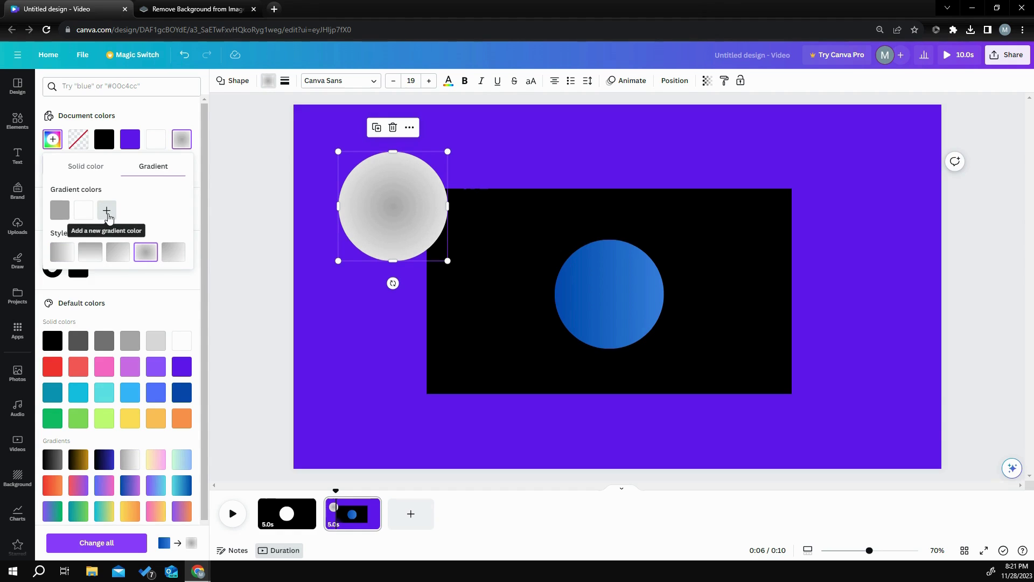
drag(59, 210, 93, 210)
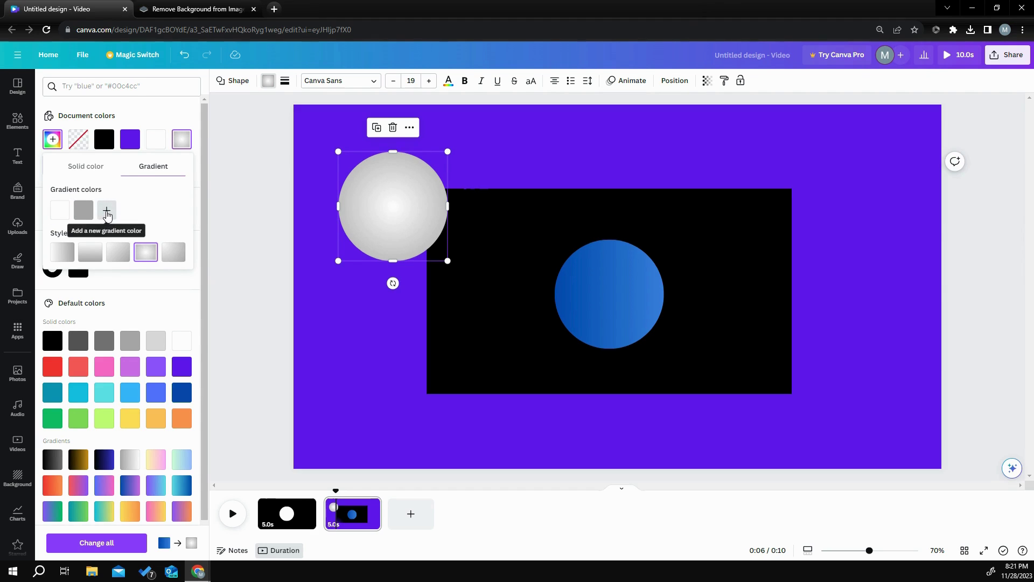
click(67, 218)
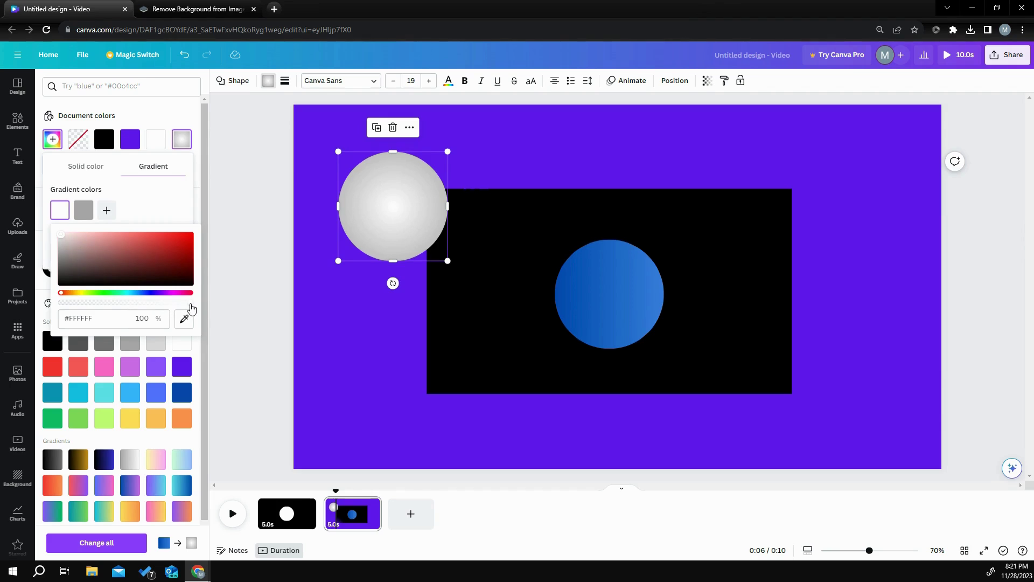
drag(167, 305, 73, 300)
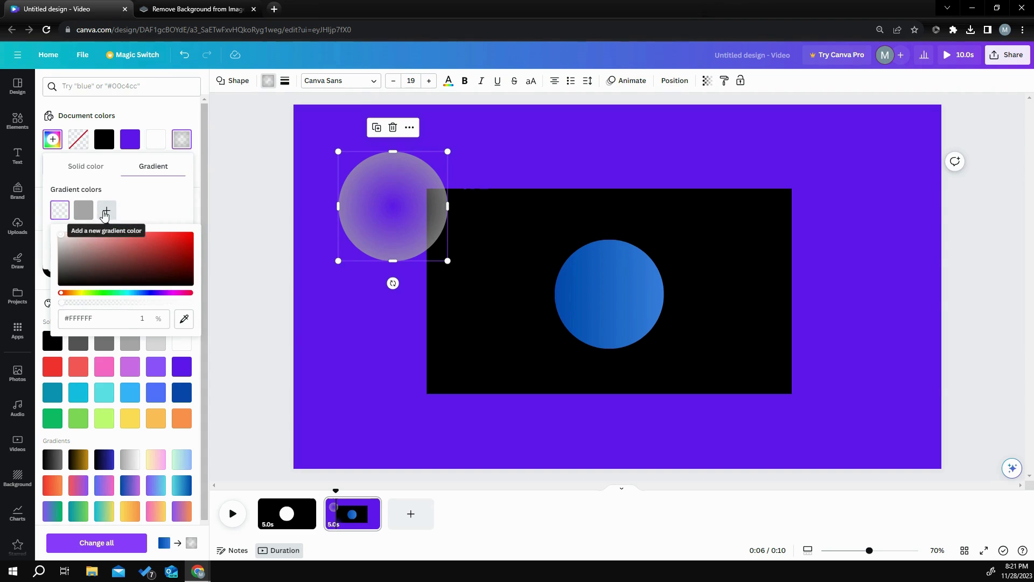
Step: Add a third gradient color #E0E4E7 to the copied circle and set its opacity to 2%
click(105, 210)
click(230, 319)
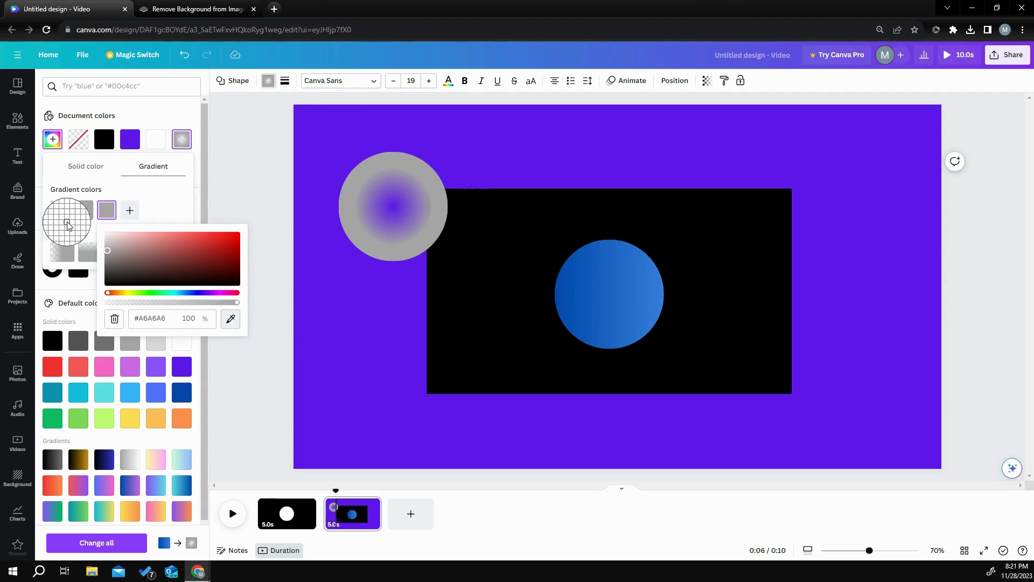
click(60, 213)
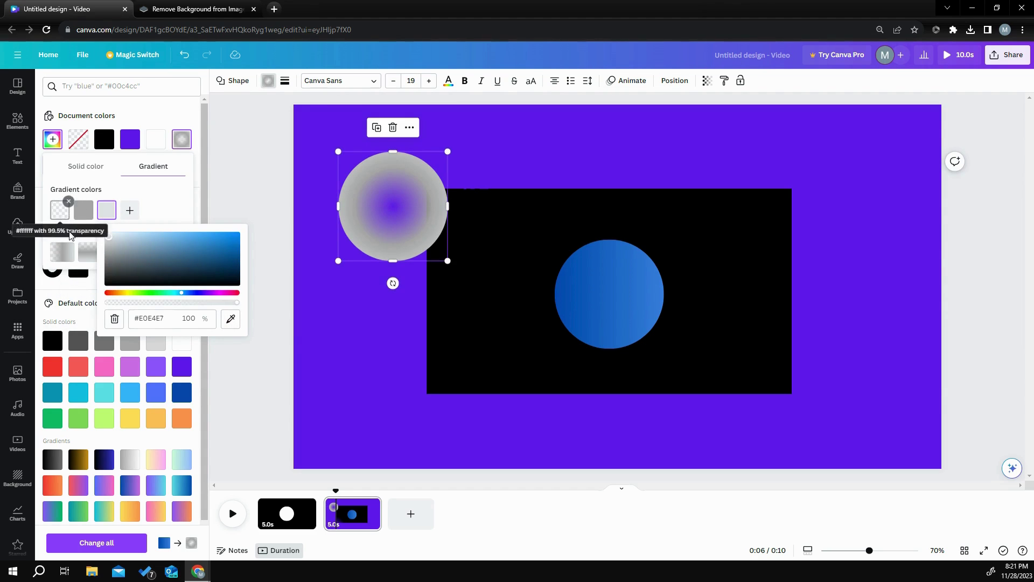
click(108, 212)
click(109, 214)
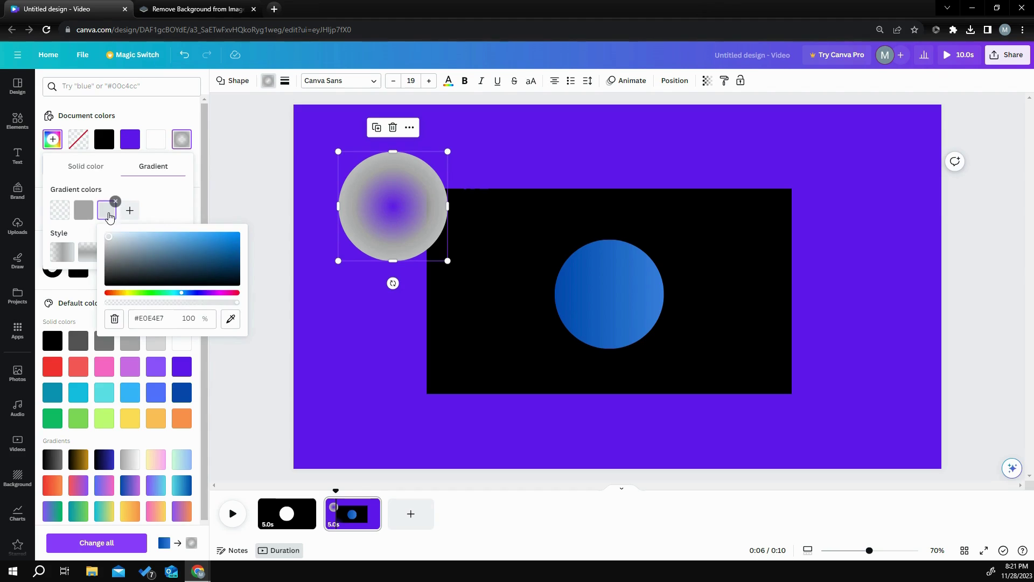
drag(235, 309, 111, 303)
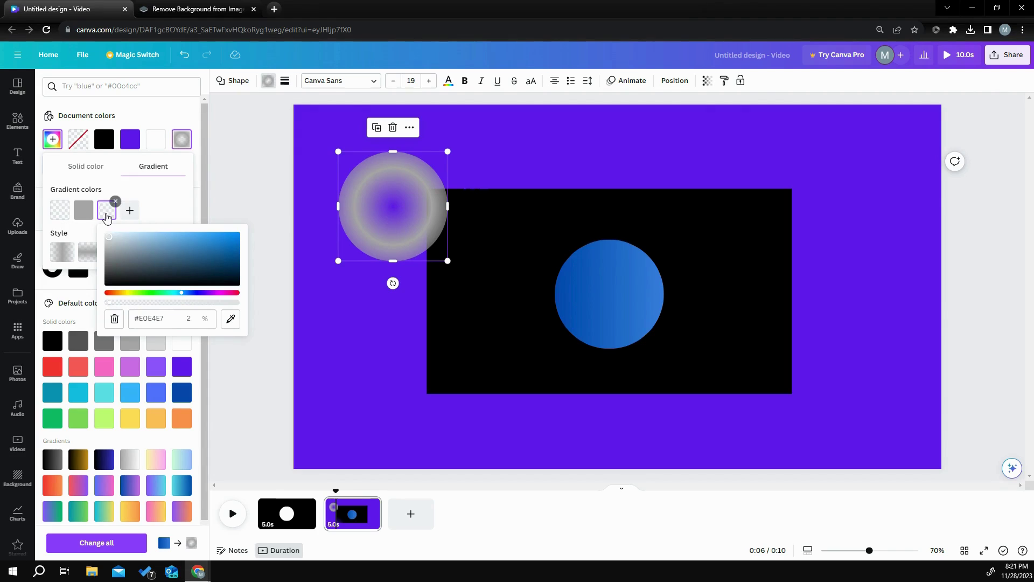
Step: Reorder the gradient so grey is the outermost color, and place the copied circle exactly over the blue circle
drag(119, 215, 71, 212)
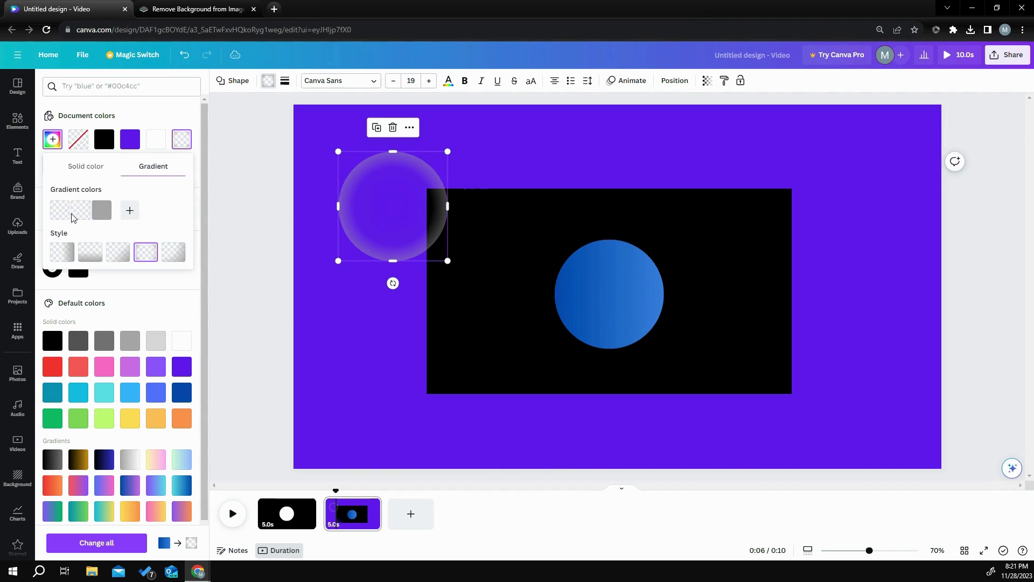
drag(390, 193, 623, 289)
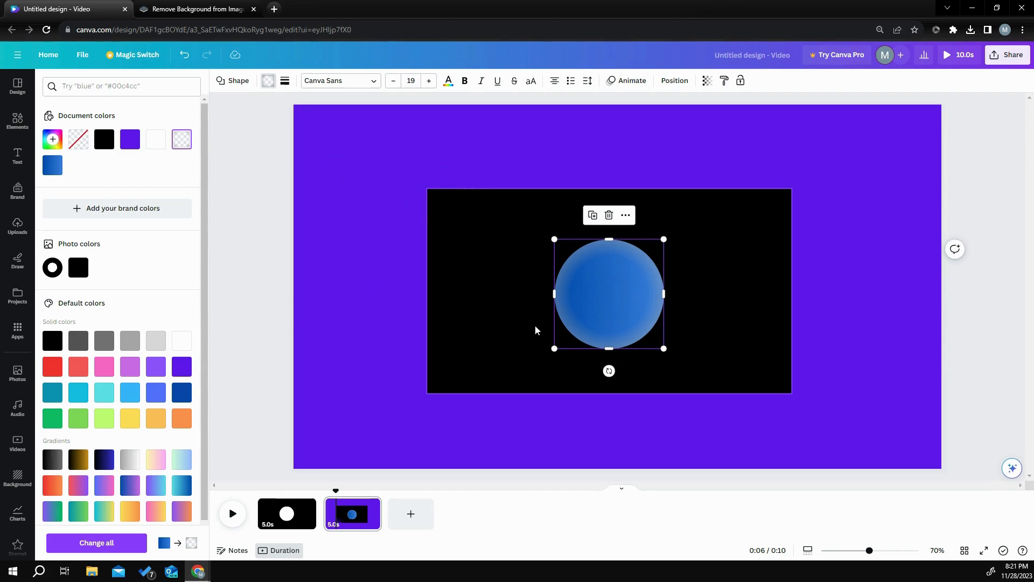
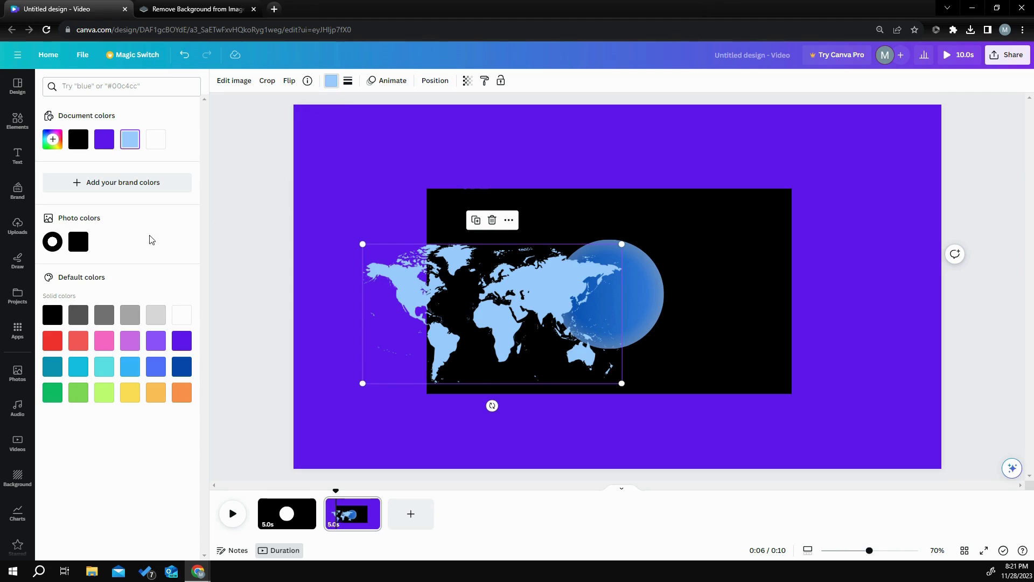
Step: Recolor the world map green and apply the ColorMix Glow effect to it
click(58, 399)
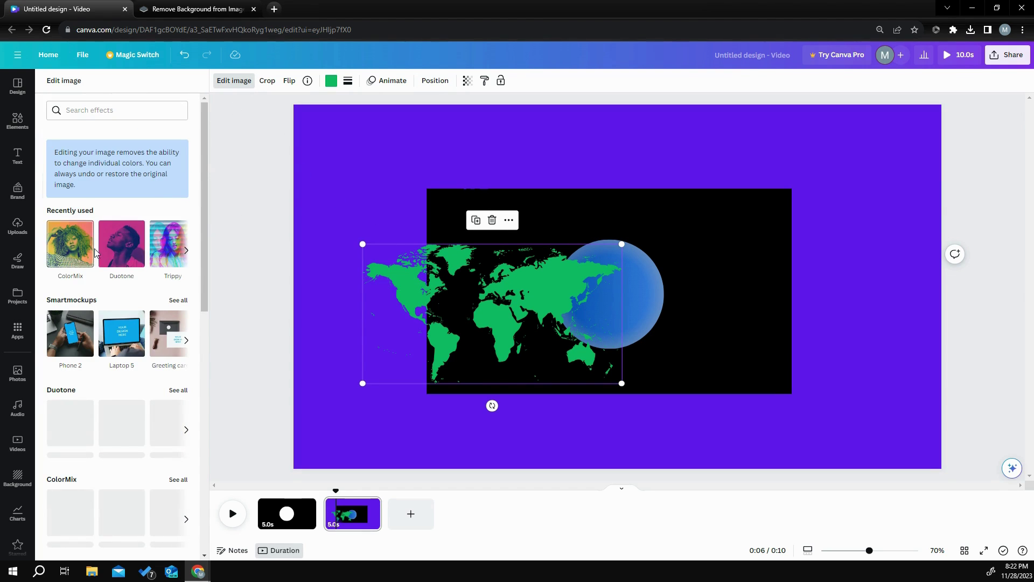
click(187, 252)
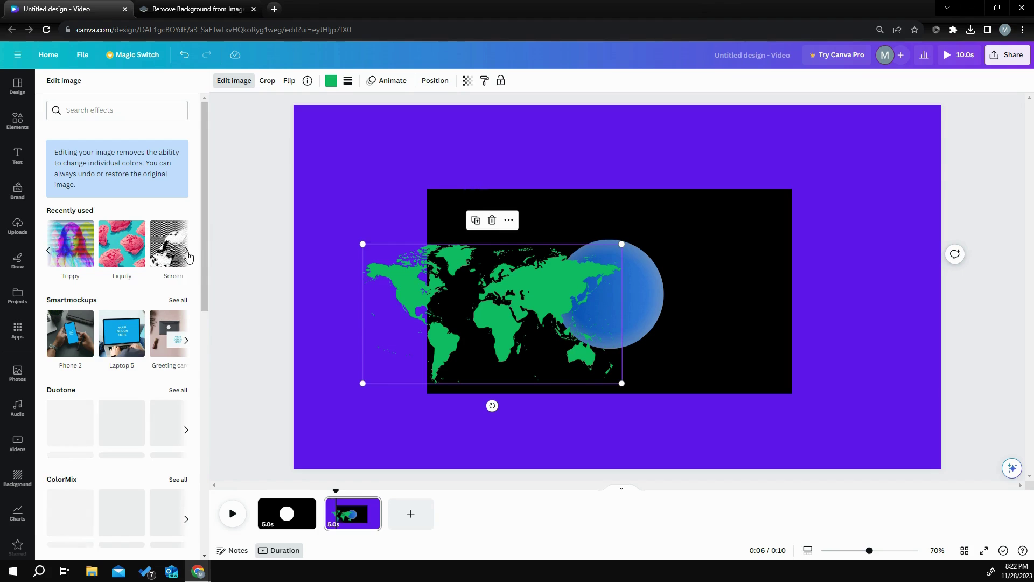
click(49, 251)
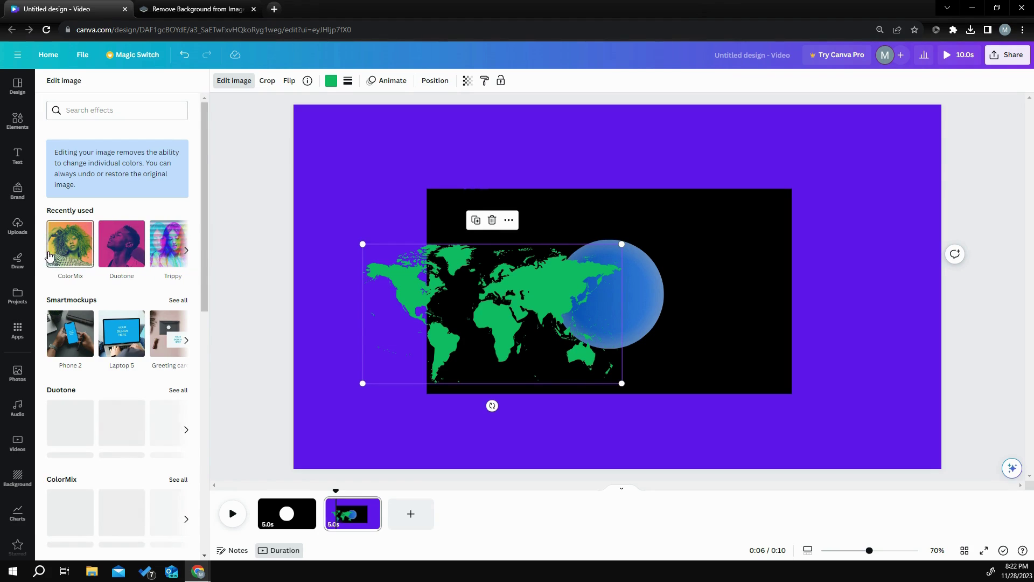
click(69, 251)
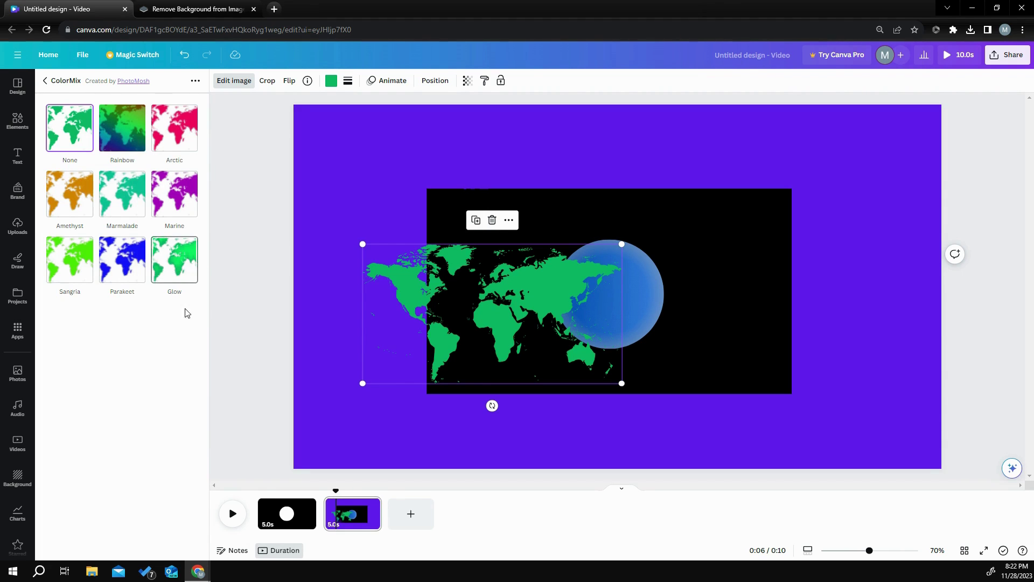
click(175, 260)
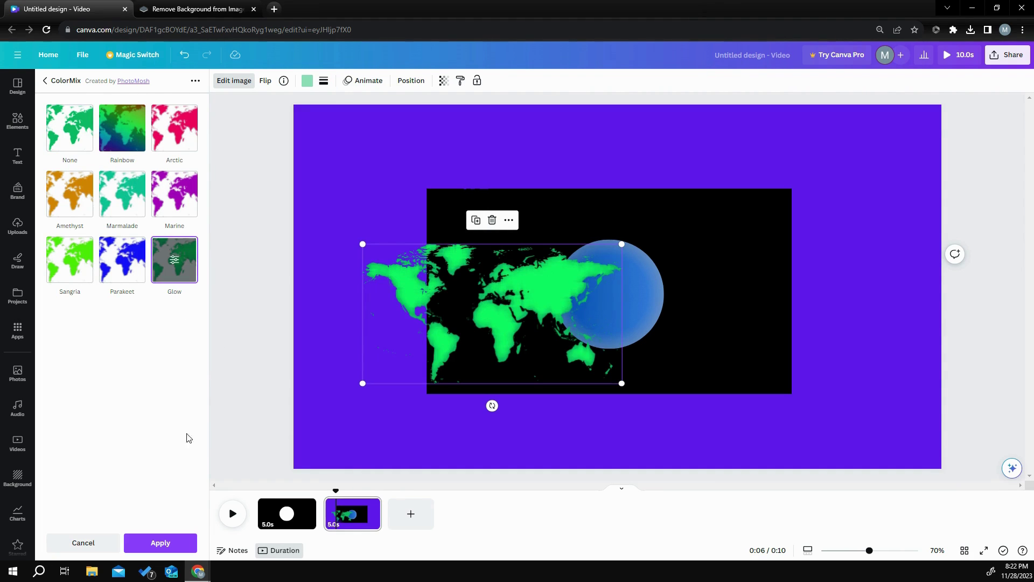
click(165, 544)
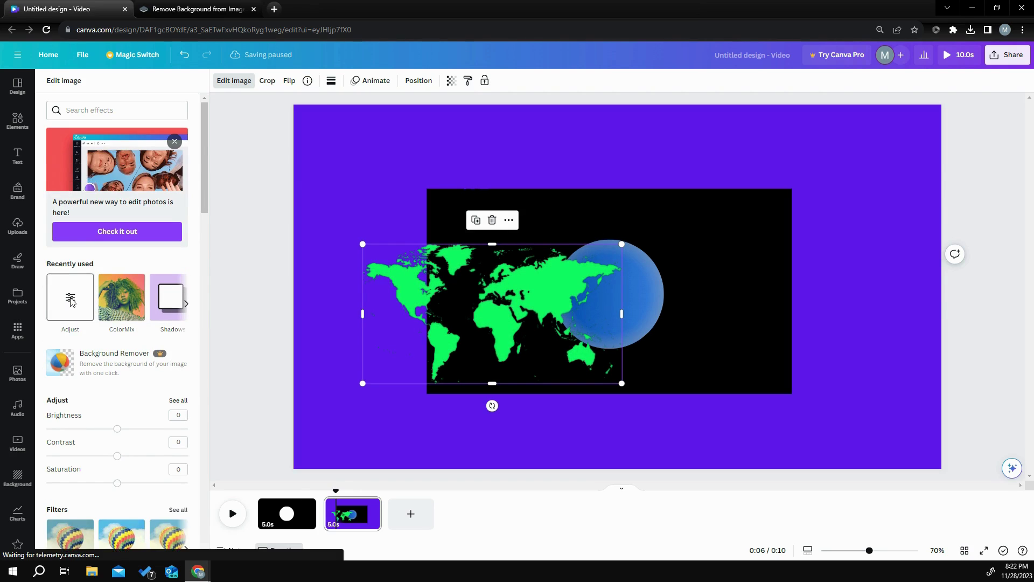
Step: Adjust the world map's brightness to -53 and its blur to -18
click(71, 300)
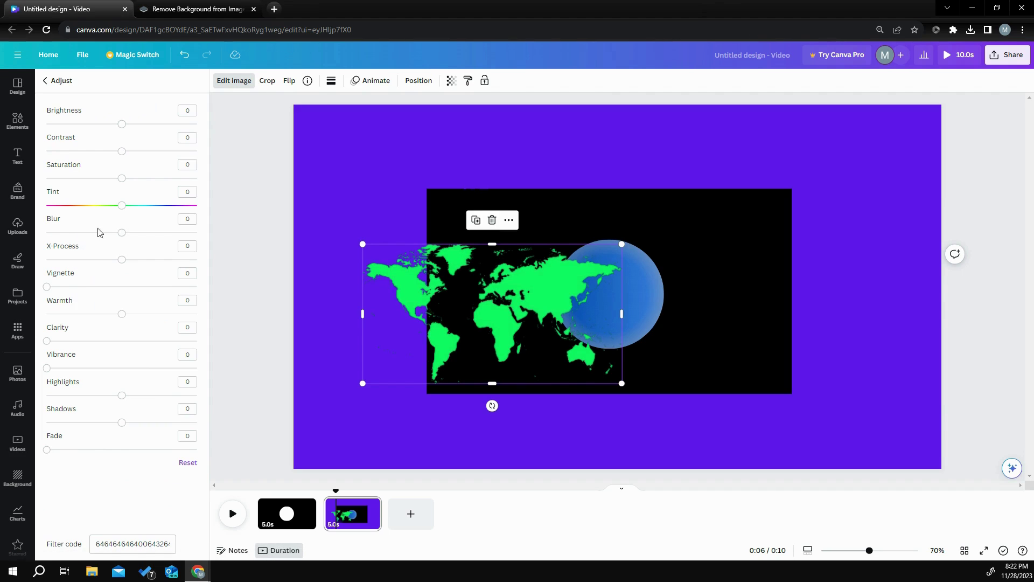
drag(119, 127, 81, 127)
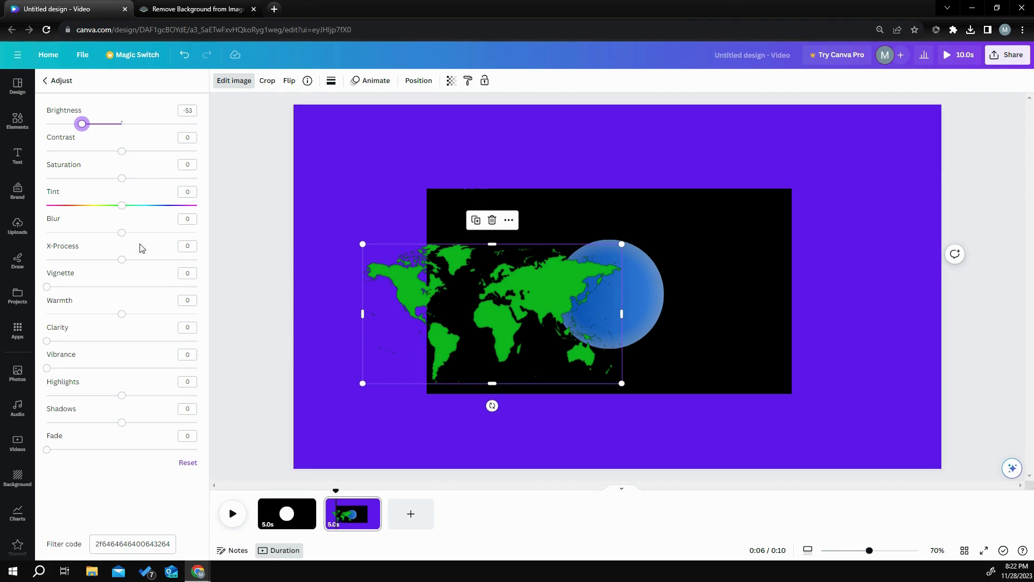
drag(126, 237, 126, 238)
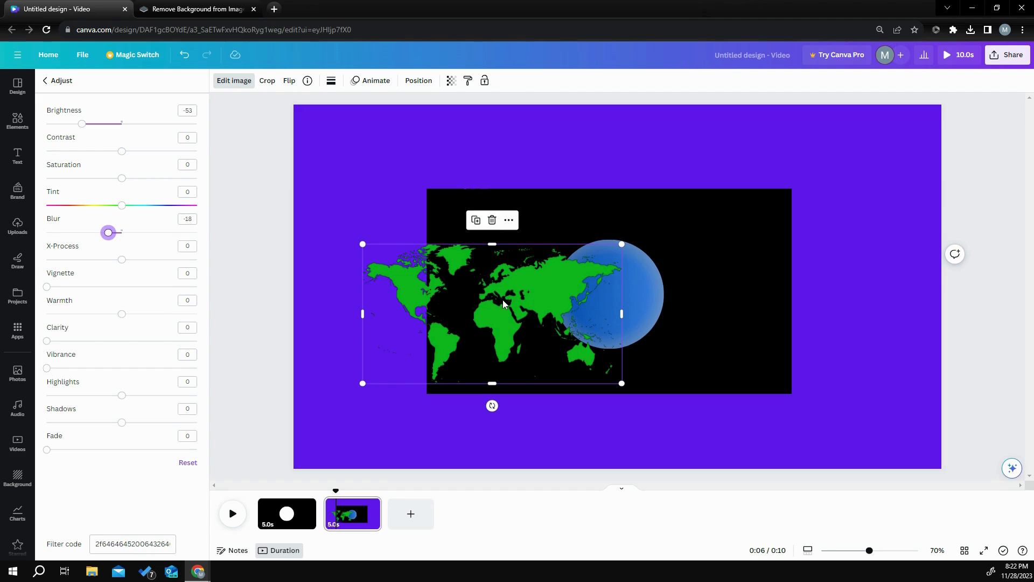
Step: Shrink the world map and place it so its eastern end just overlaps the blue circle's left edge
drag(491, 295, 482, 286)
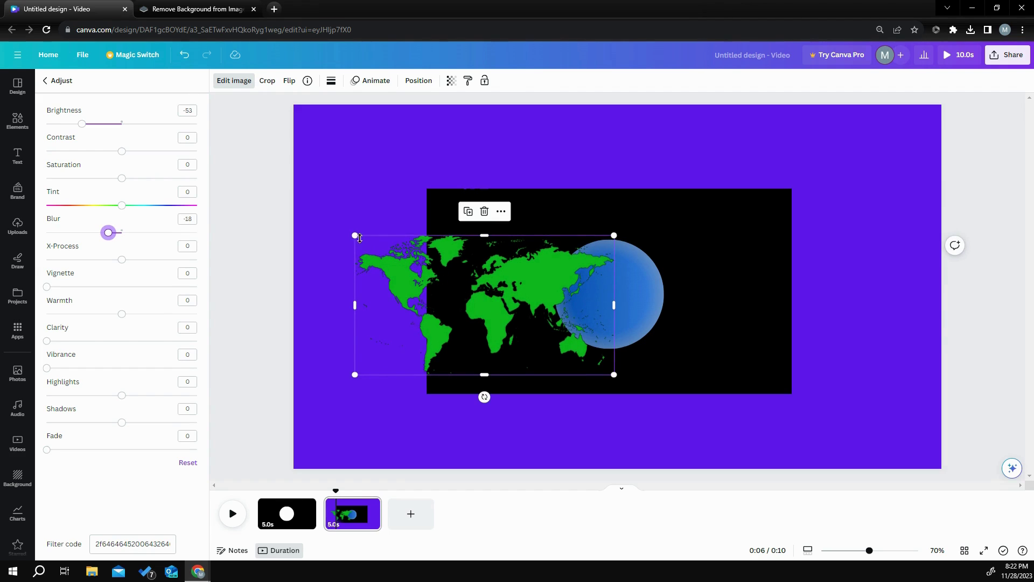
drag(355, 235, 451, 287)
drag(509, 345, 475, 315)
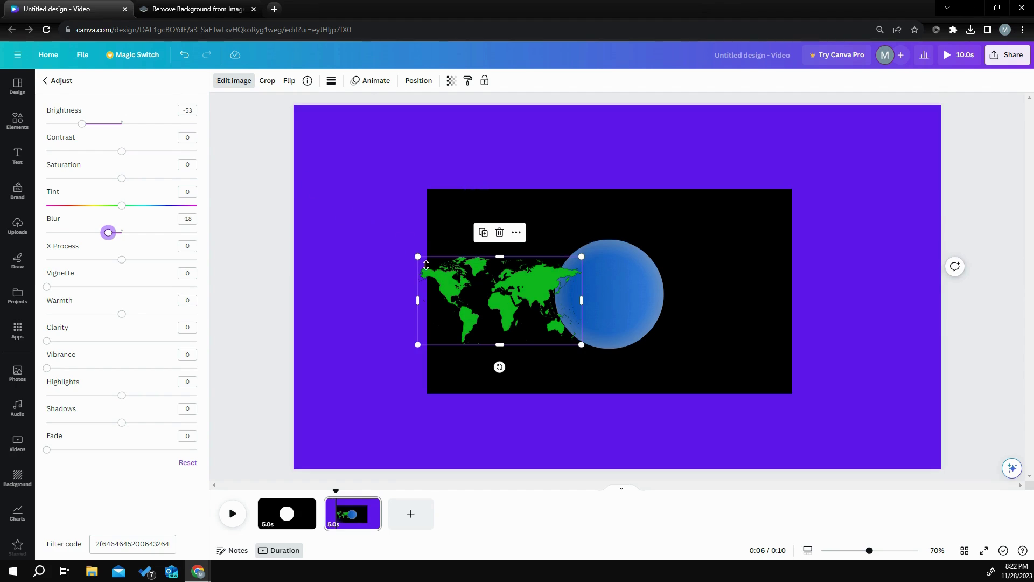
Step: Apply the Curved shadow to the world map and reposition the map against the blue circle's left side
click(233, 81)
click(229, 95)
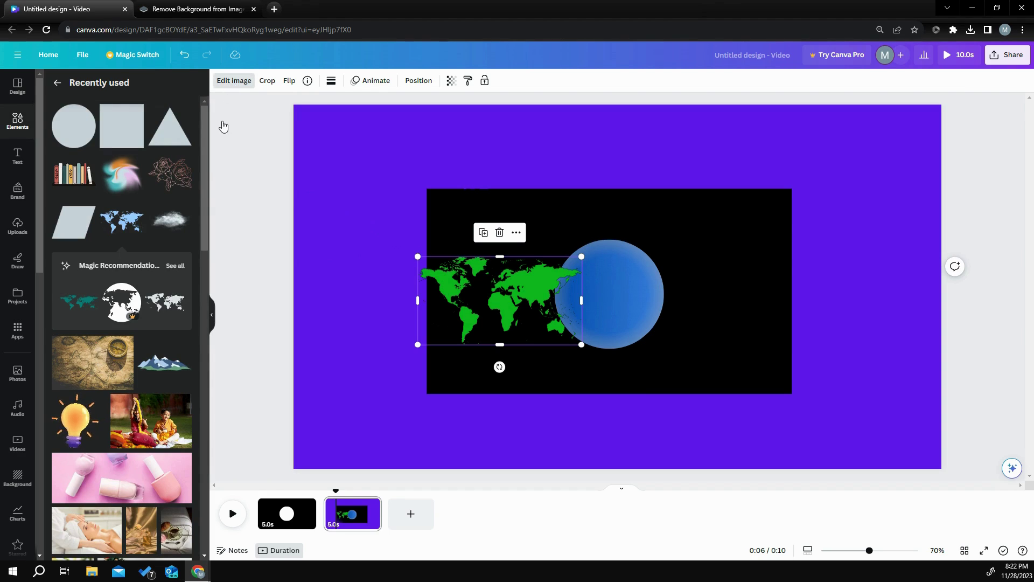
click(172, 305)
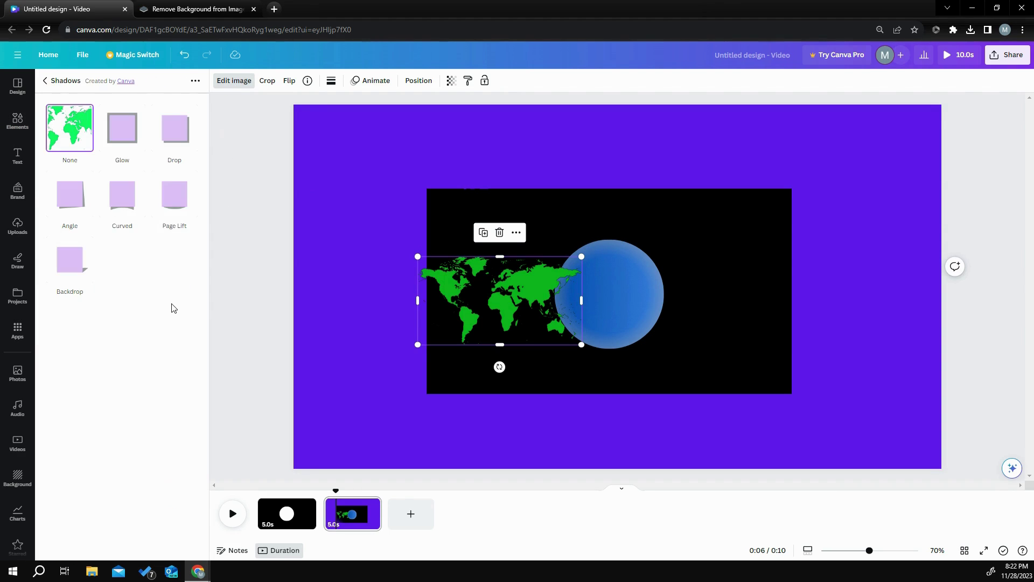
click(121, 197)
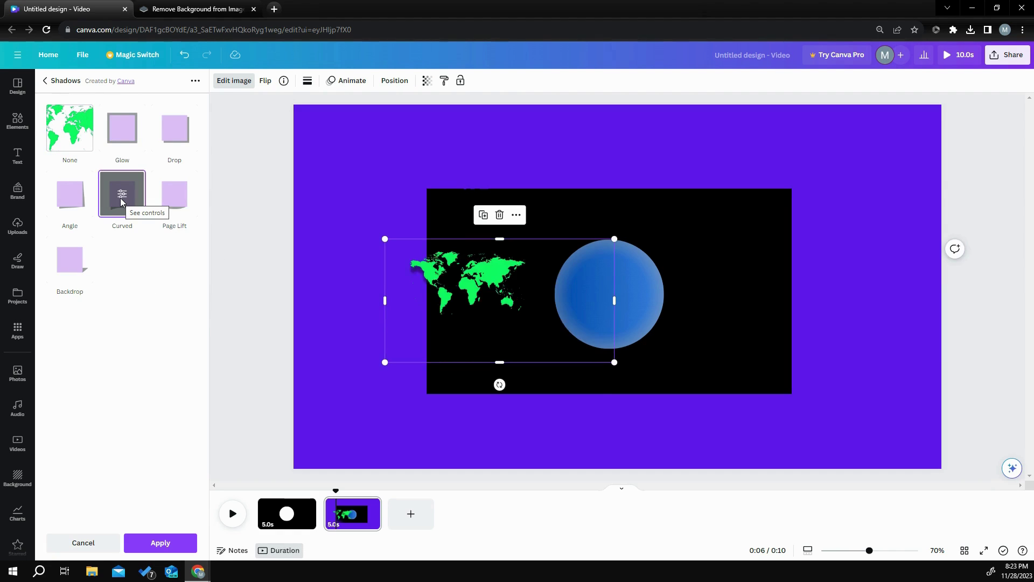
click(143, 543)
drag(524, 289, 554, 294)
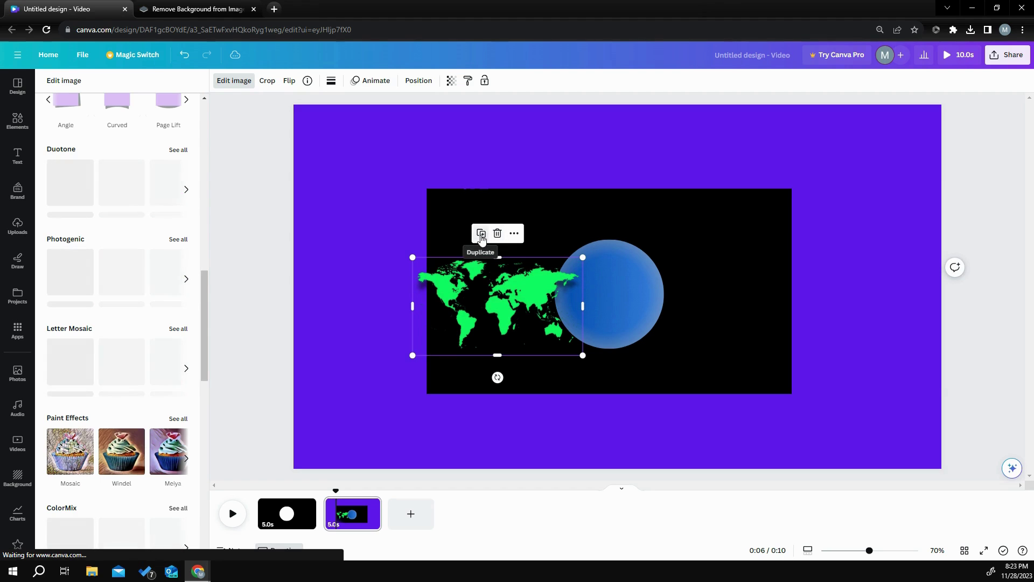
Step: Duplicate the world map and place the copy directly to the left of the original
click(481, 234)
drag(506, 304, 348, 300)
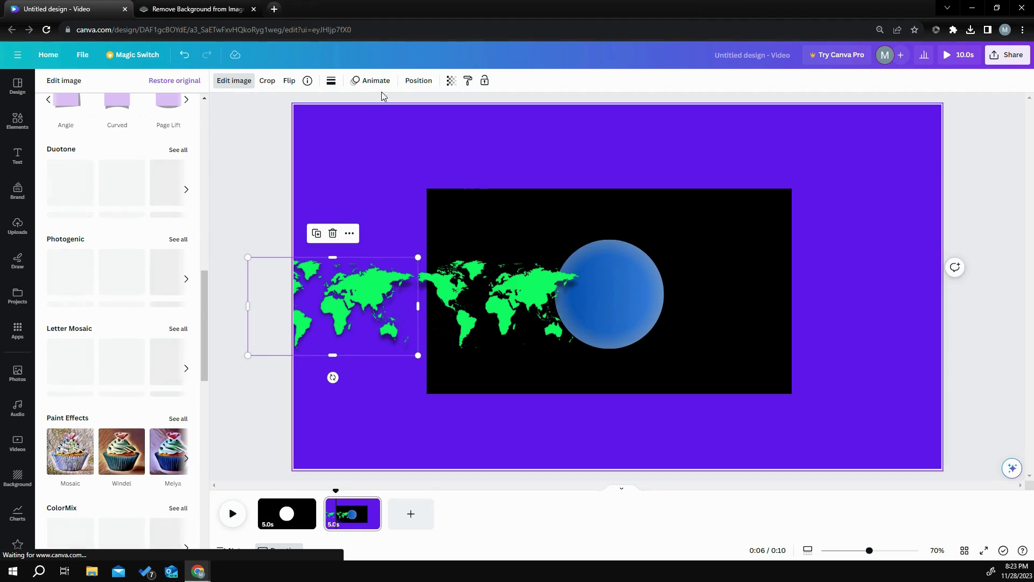
Step: Group the two world maps and shift the group slightly up and left, beside the blue circle
click(414, 86)
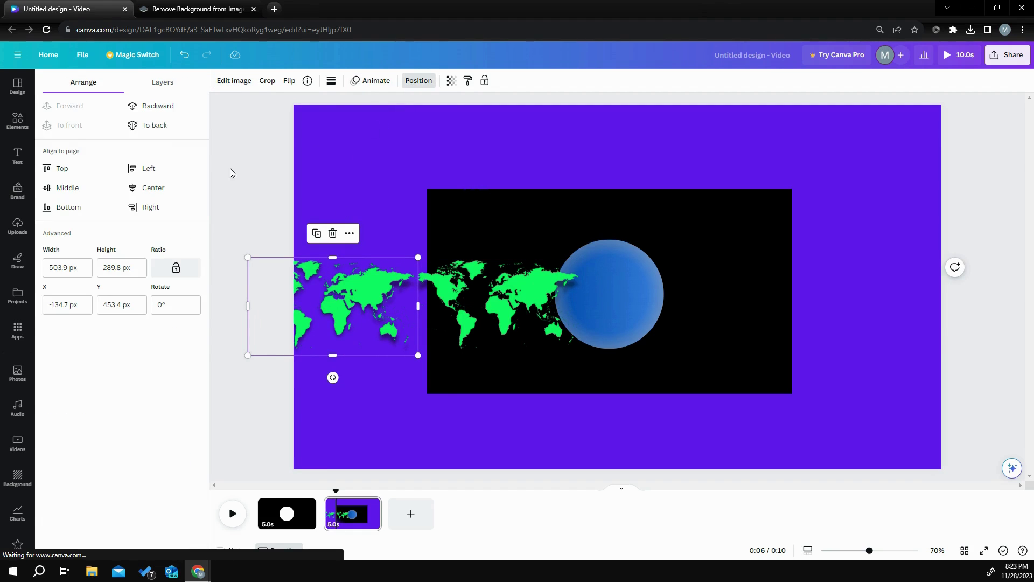
click(163, 82)
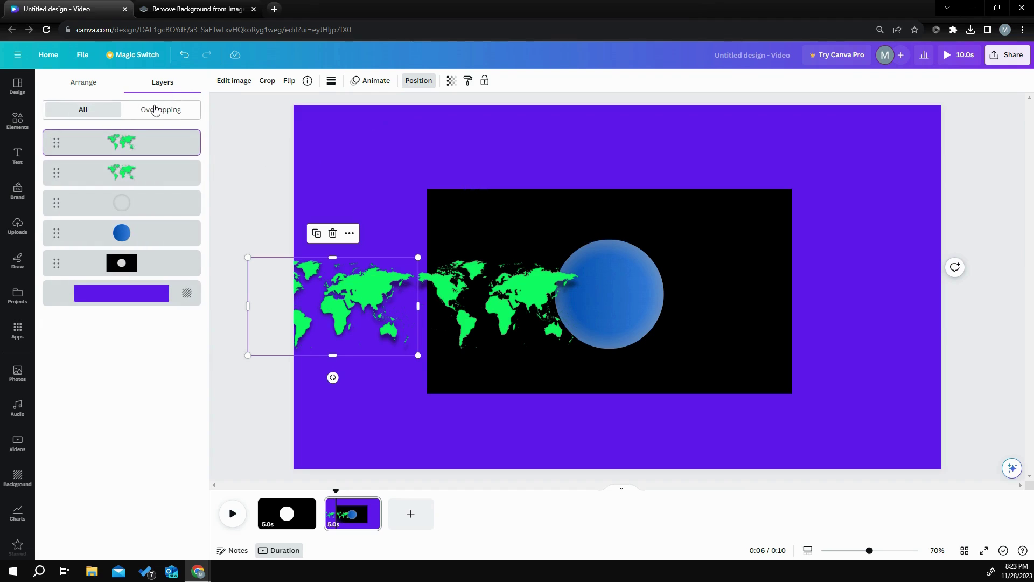
shift+click(145, 172)
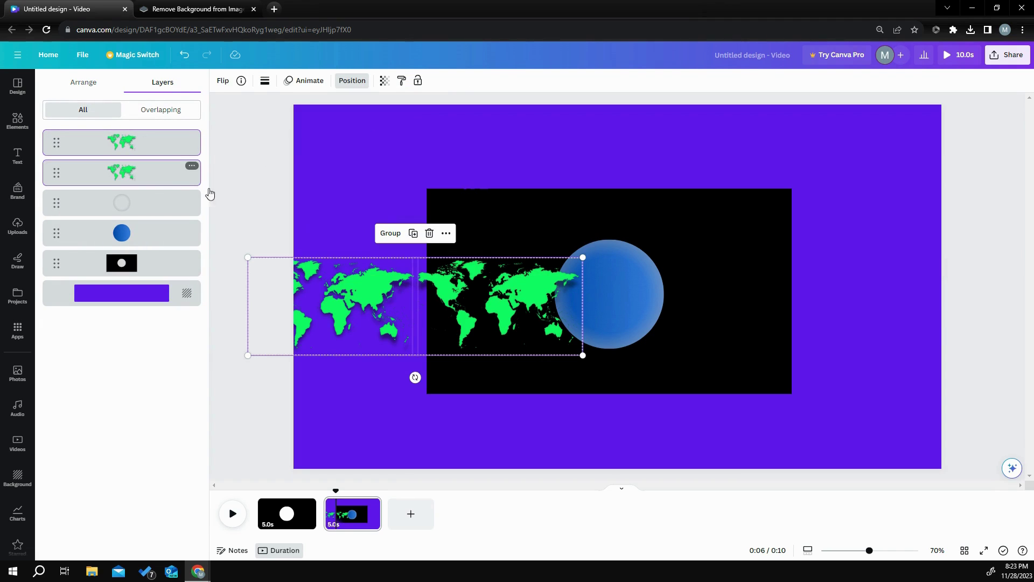
click(391, 235)
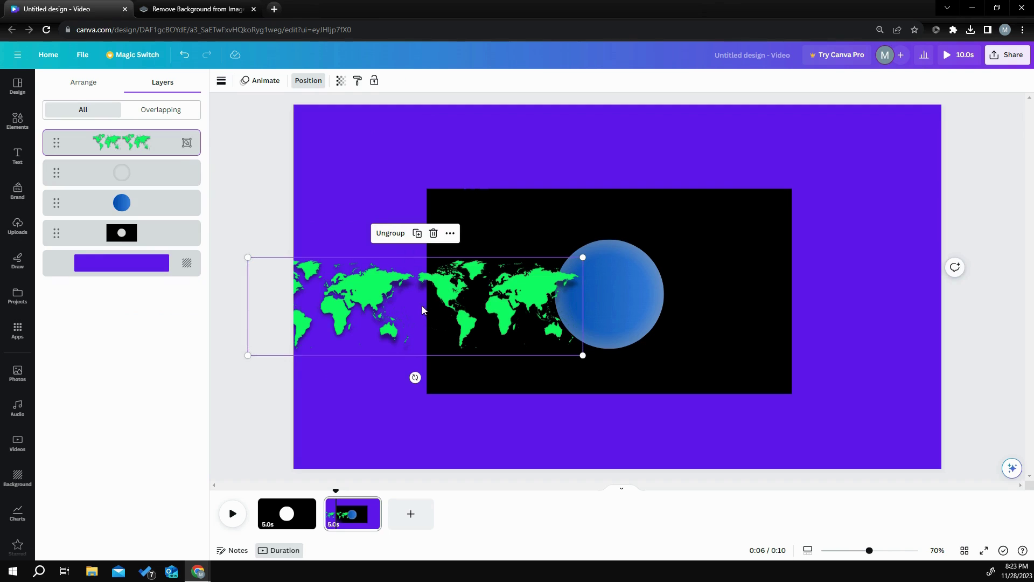
drag(423, 310, 404, 300)
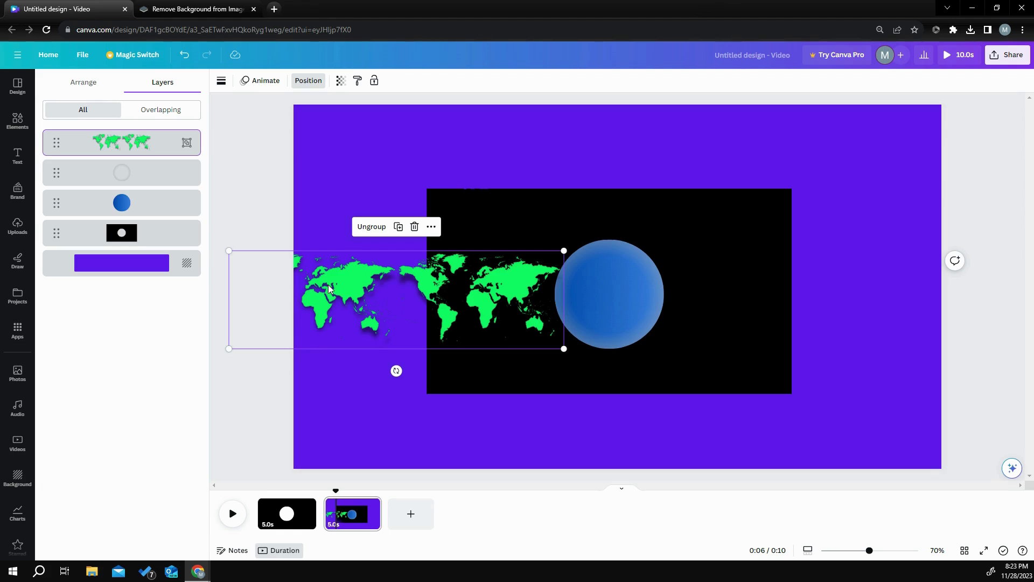
Step: Add the recently used Cumulus Cloud Illustration, shrink it to the circle's width and place it over the blue circle's lower edge
click(20, 130)
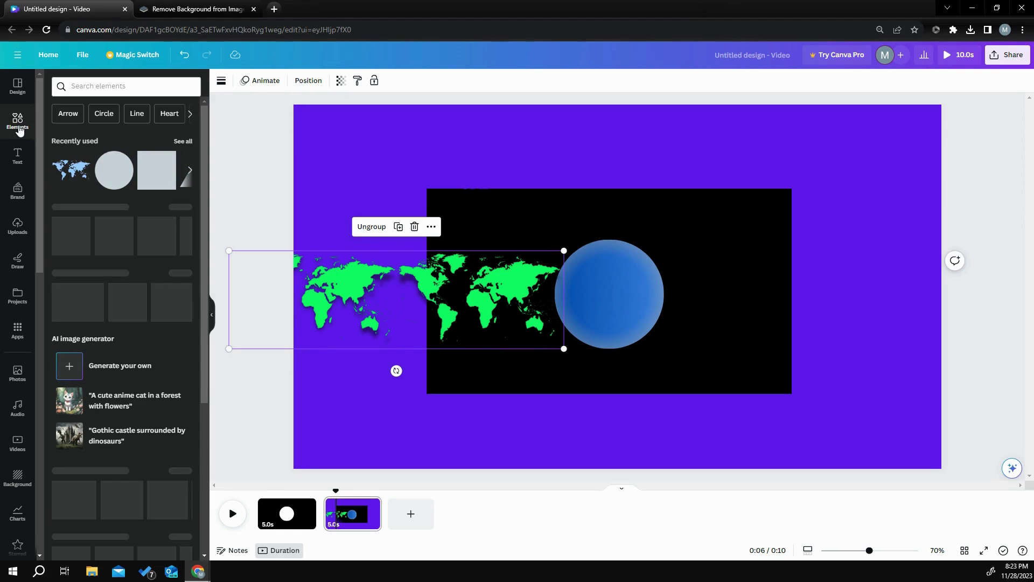
click(183, 141)
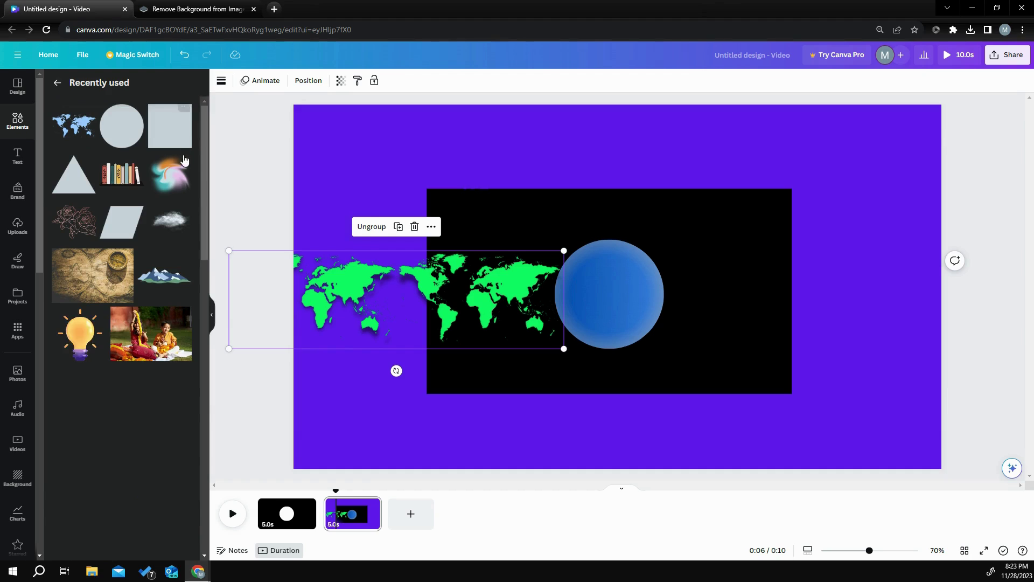
click(185, 209)
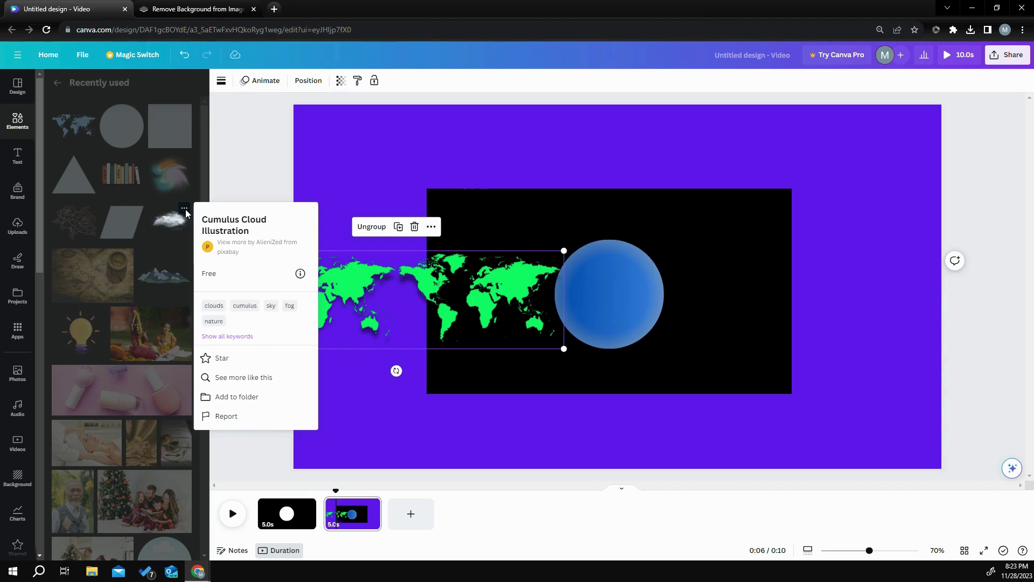
click(243, 174)
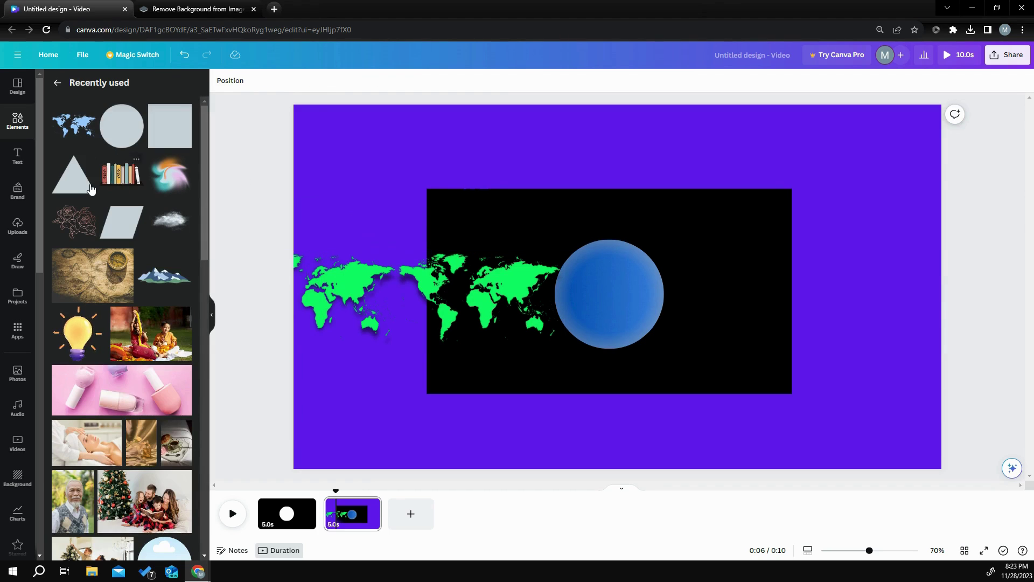
click(90, 113)
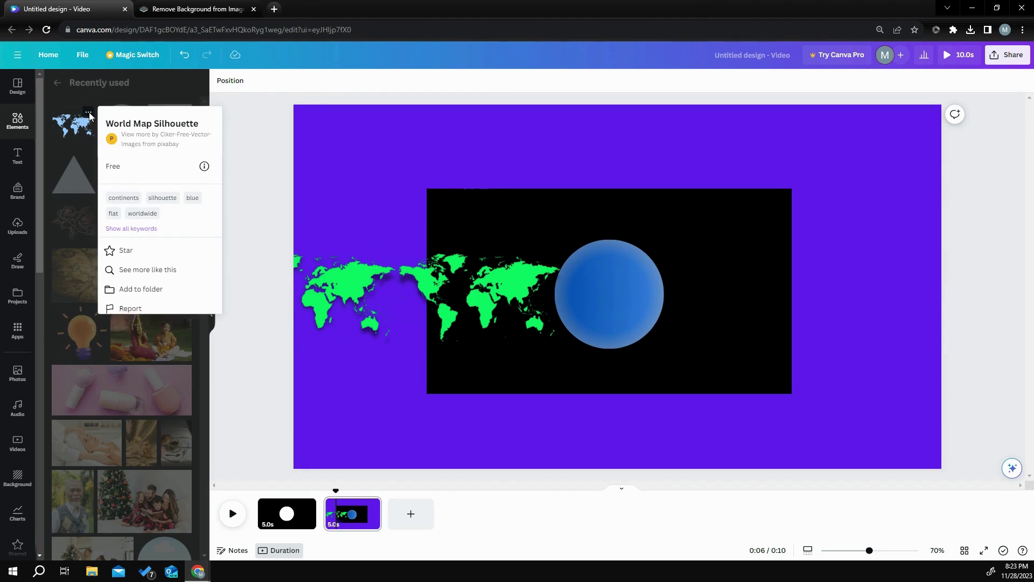
click(256, 150)
click(172, 220)
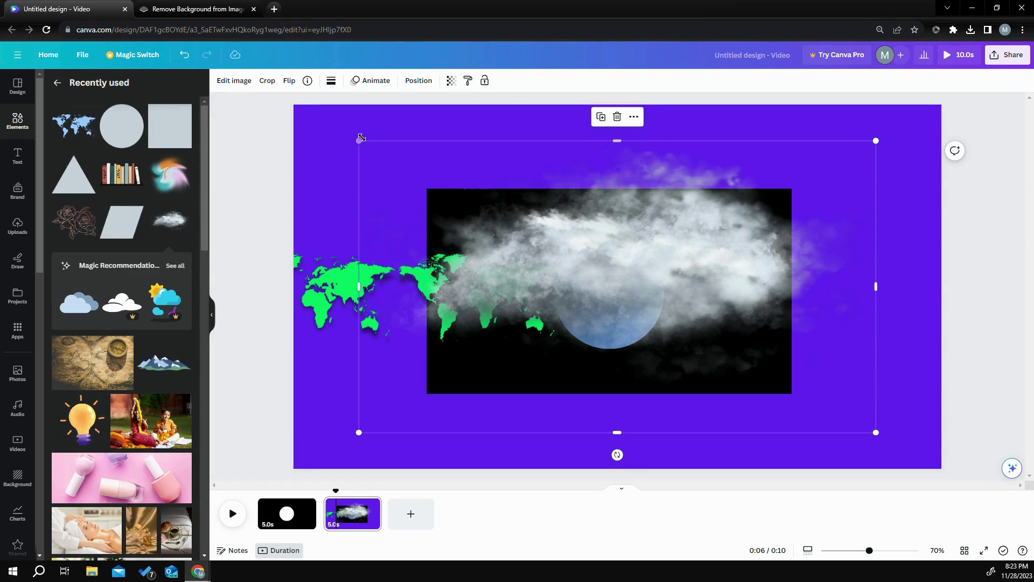
drag(369, 147, 767, 377)
drag(842, 402, 625, 356)
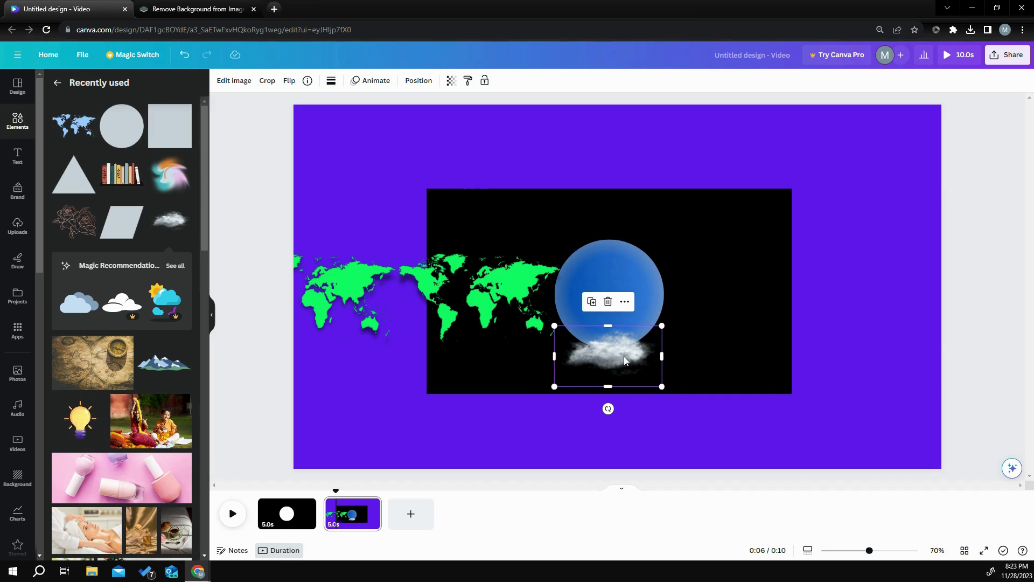
Step: Set the cloud's transparency to 27 and place an upside-down duplicate over the blue circle's upper edge
click(451, 81)
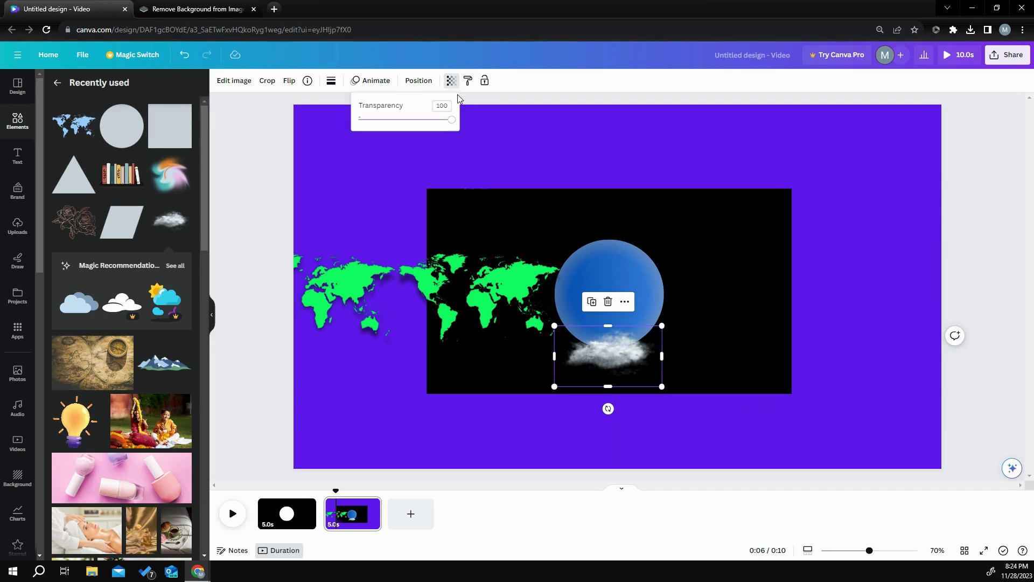
drag(453, 125, 385, 120)
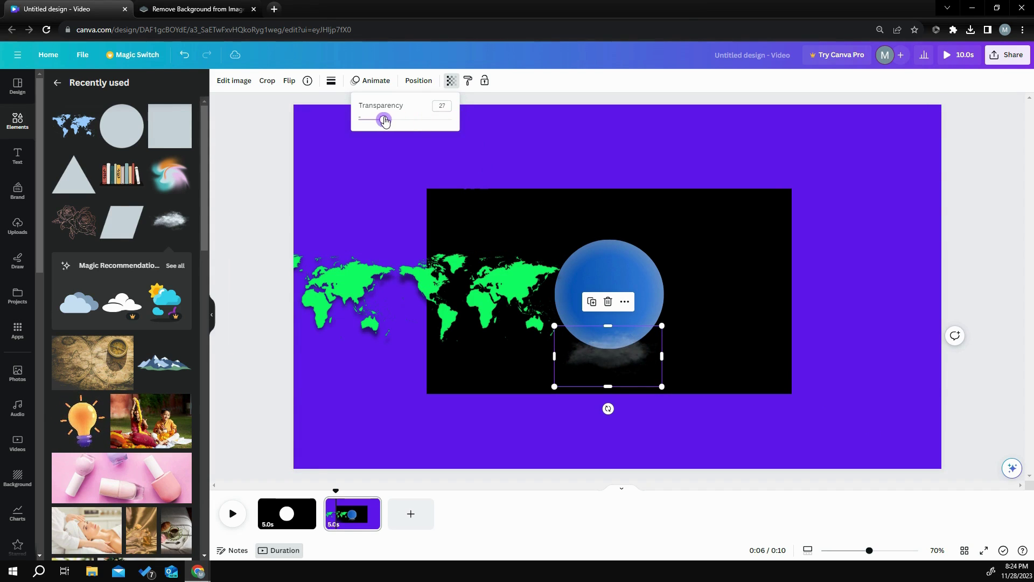
drag(610, 352, 673, 232)
drag(671, 288, 609, 230)
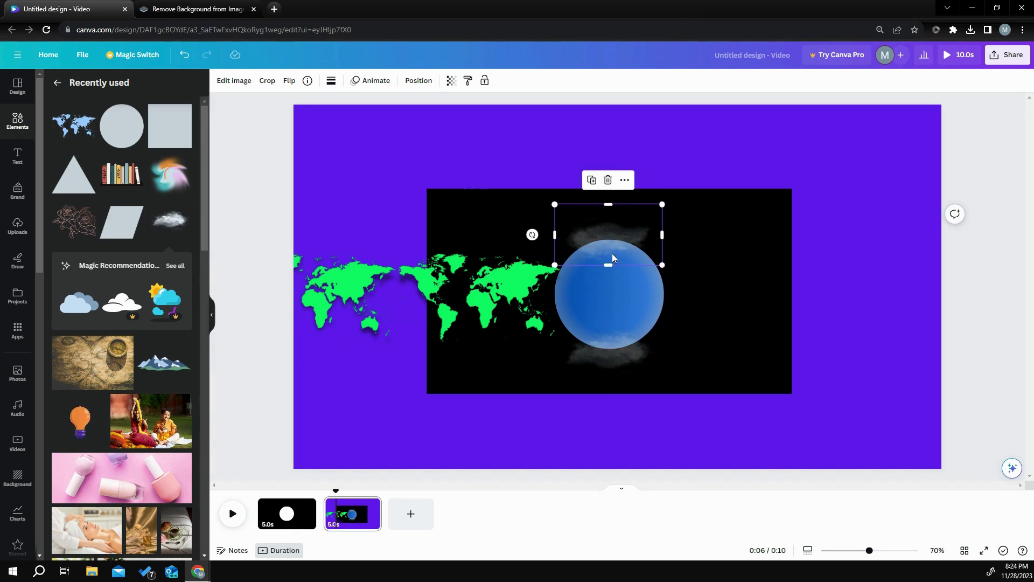
Step: Duplicate the lower cloud, enlarge the copy slightly and place it over the right-hand world map
click(596, 353)
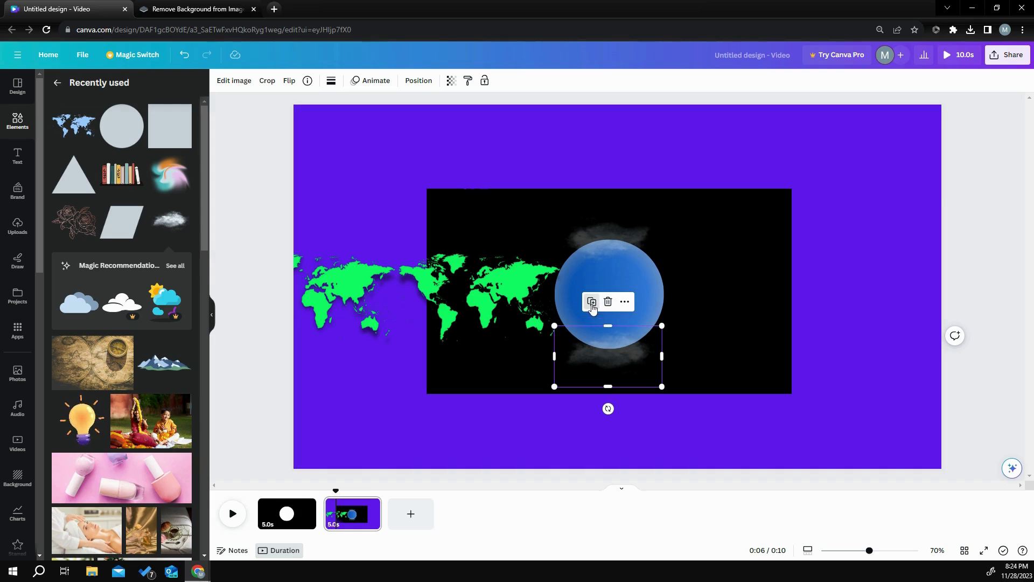
drag(611, 354, 445, 273)
drag(505, 255, 532, 239)
drag(475, 286, 482, 288)
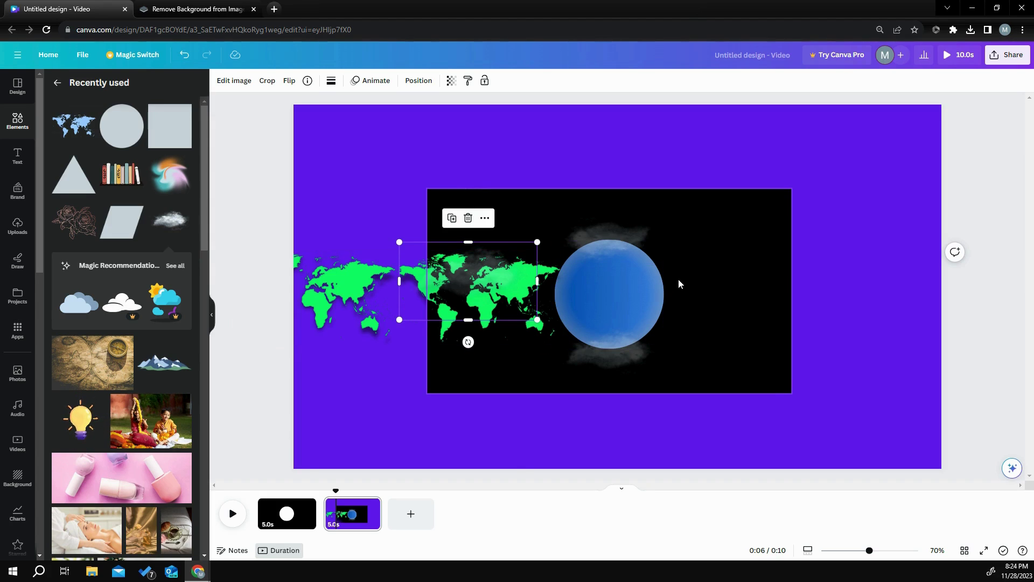
Step: Place a duplicate of the enlarged cloud over the right-hand map's lower part and move the first one up over the map's top edge
drag(484, 276, 504, 320)
click(460, 266)
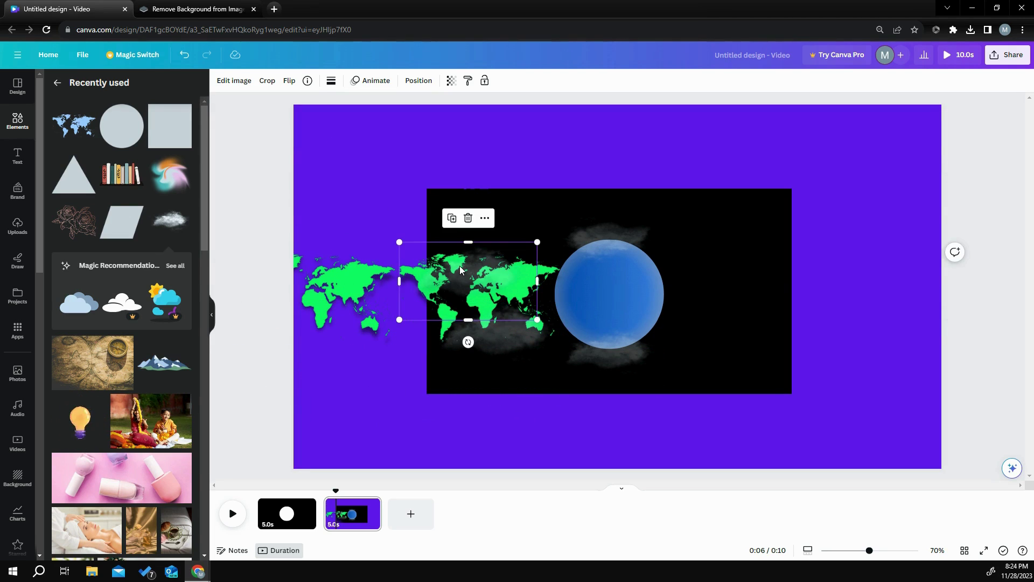
drag(461, 264, 473, 231)
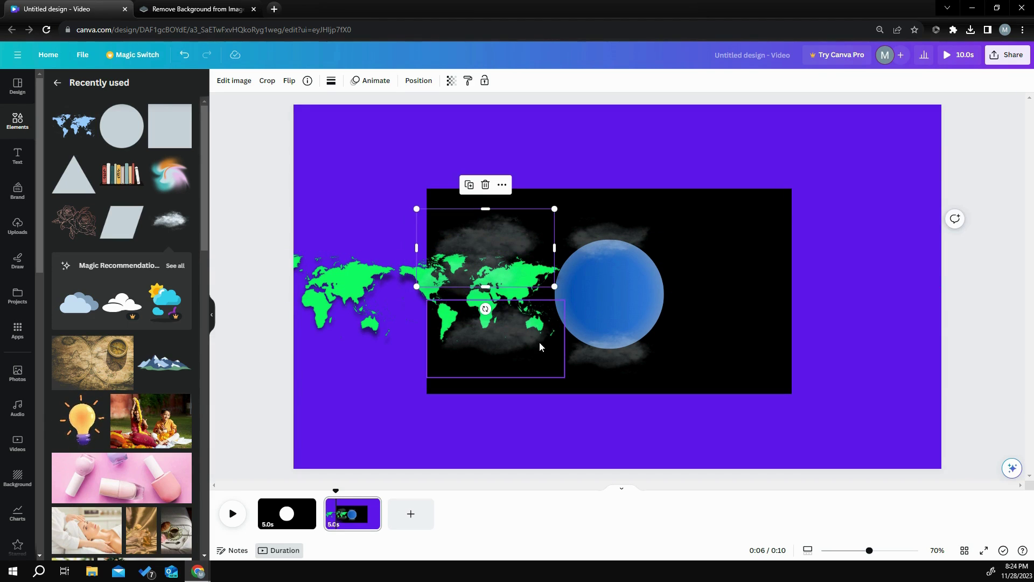
Step: Bring the black circular-cutout overlay to the front of all layers and give it a Drop shadow with direction Bottom-right
click(418, 80)
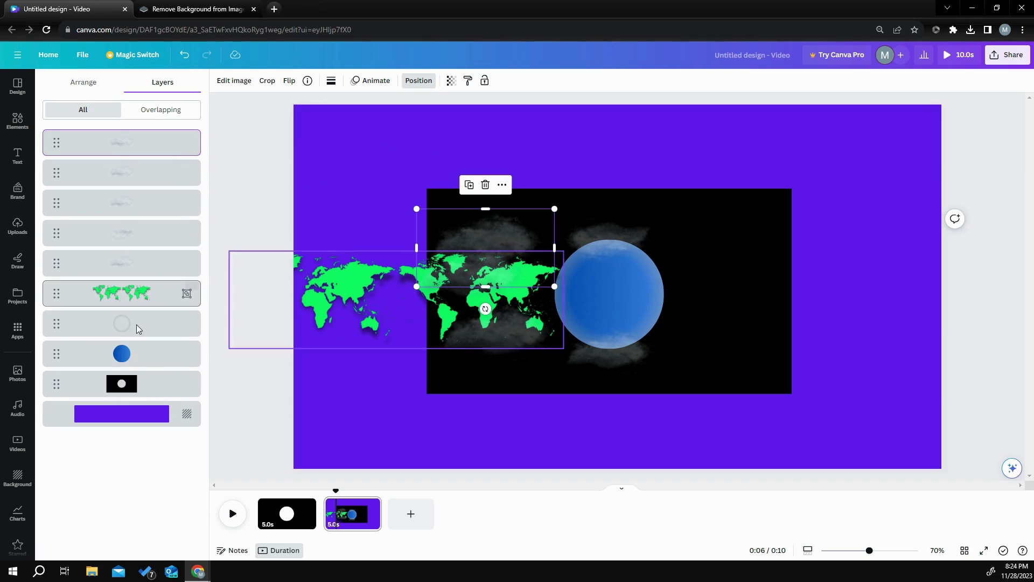
drag(120, 383, 128, 132)
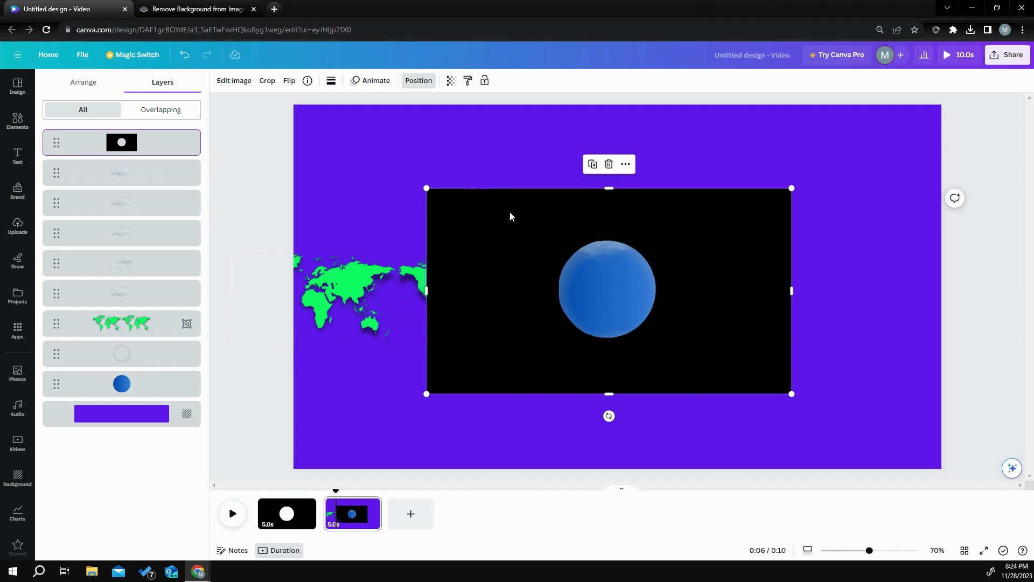
click(237, 81)
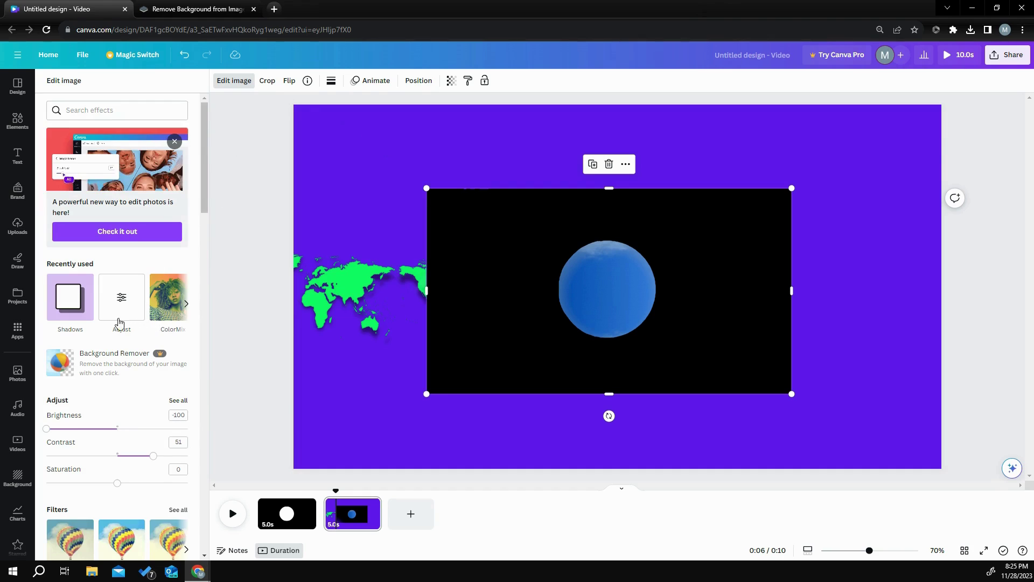
click(84, 289)
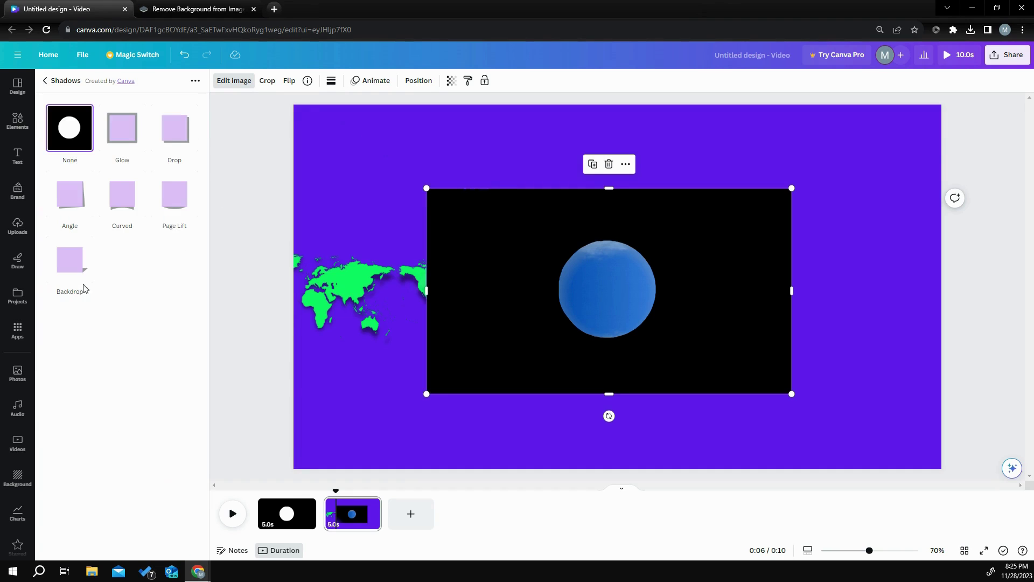
click(175, 136)
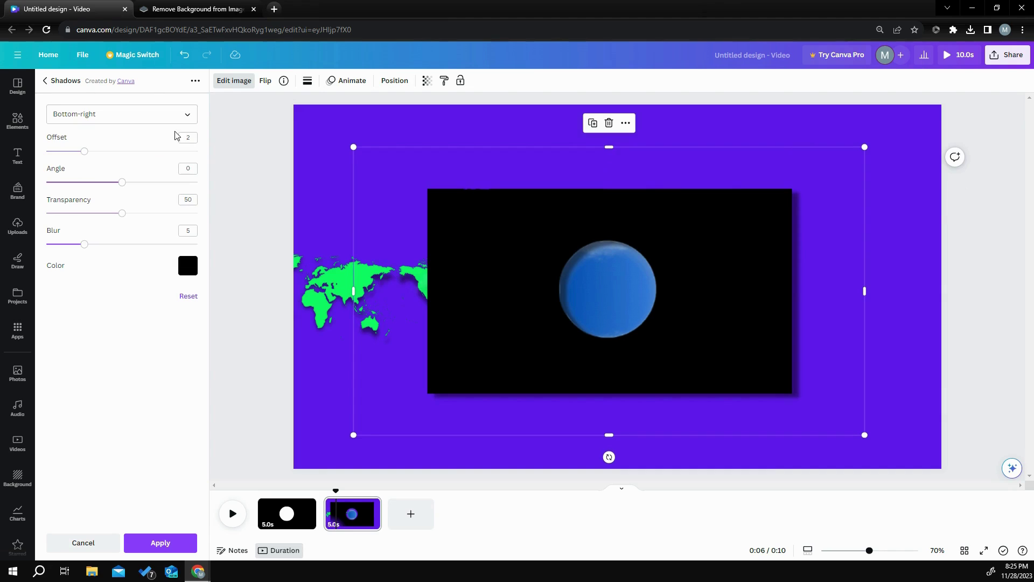
click(184, 113)
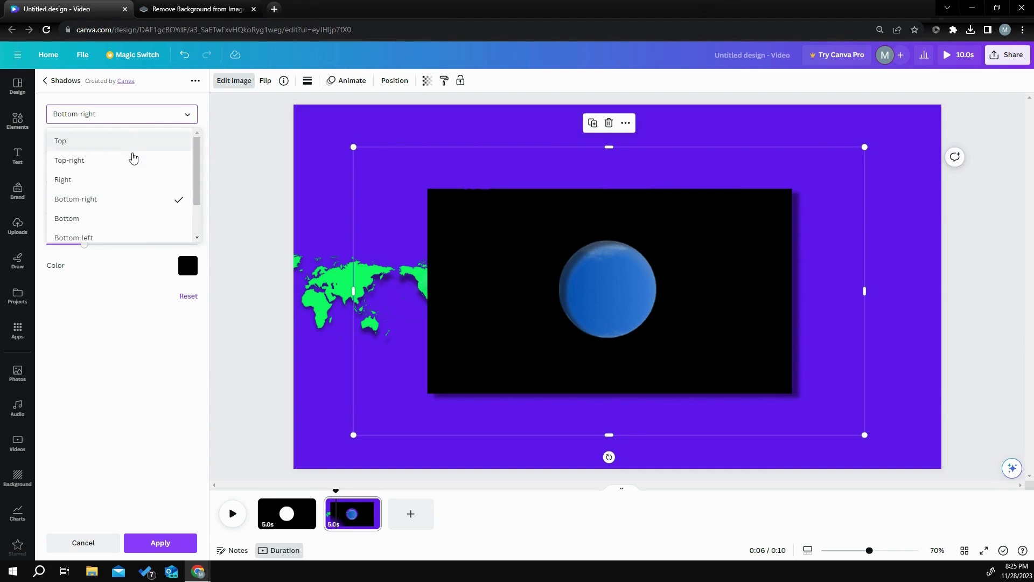
click(329, 163)
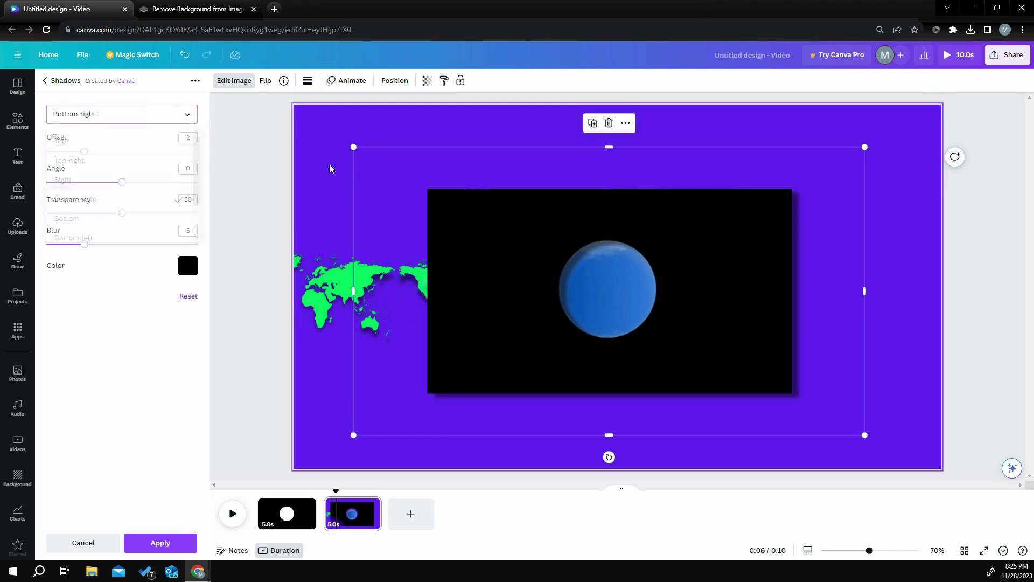
click(329, 168)
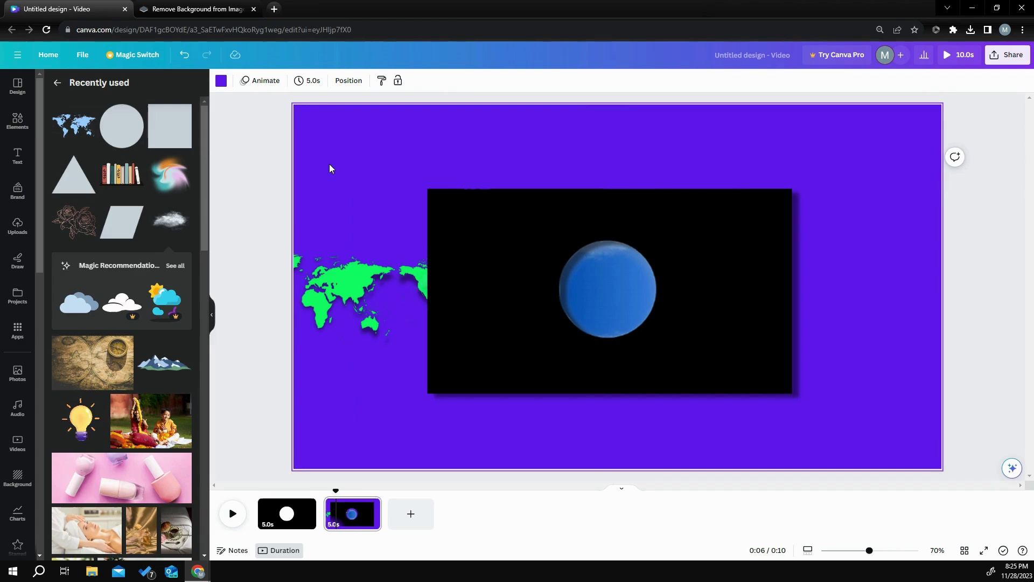
Step: Add a second copy of the uploaded black cutout image and resize it to align over the existing overlay
click(478, 218)
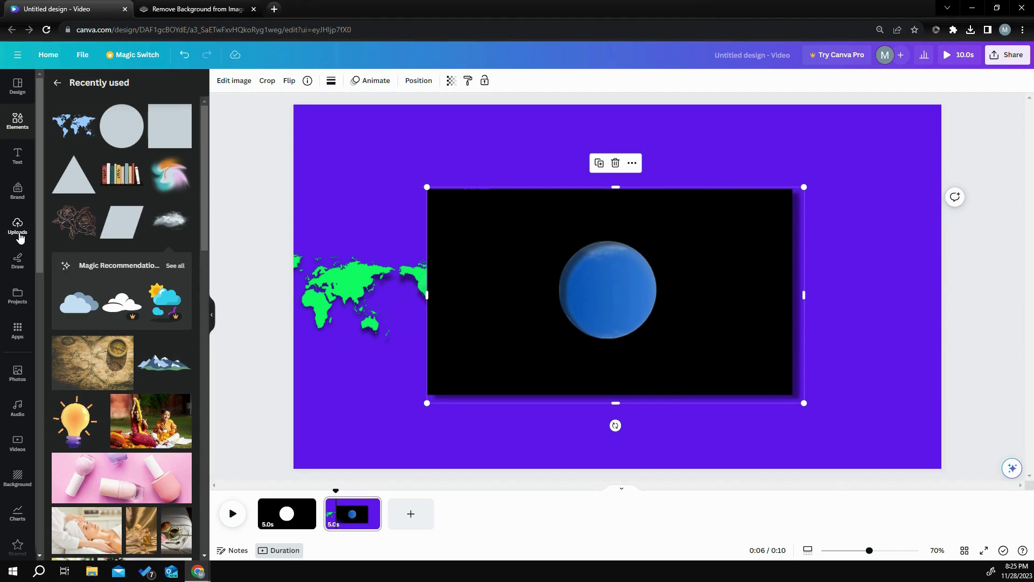
click(18, 226)
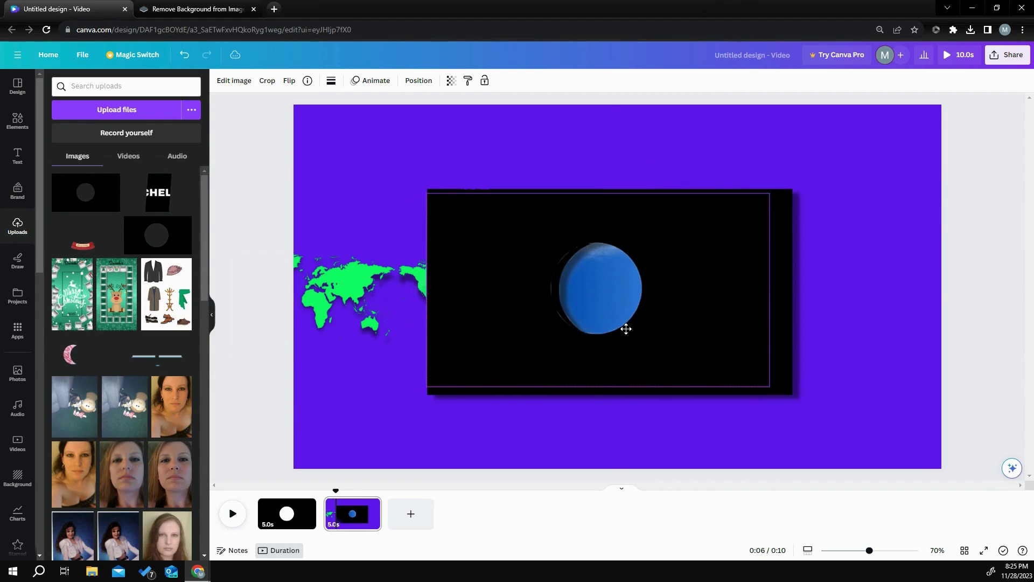
drag(634, 330, 637, 328)
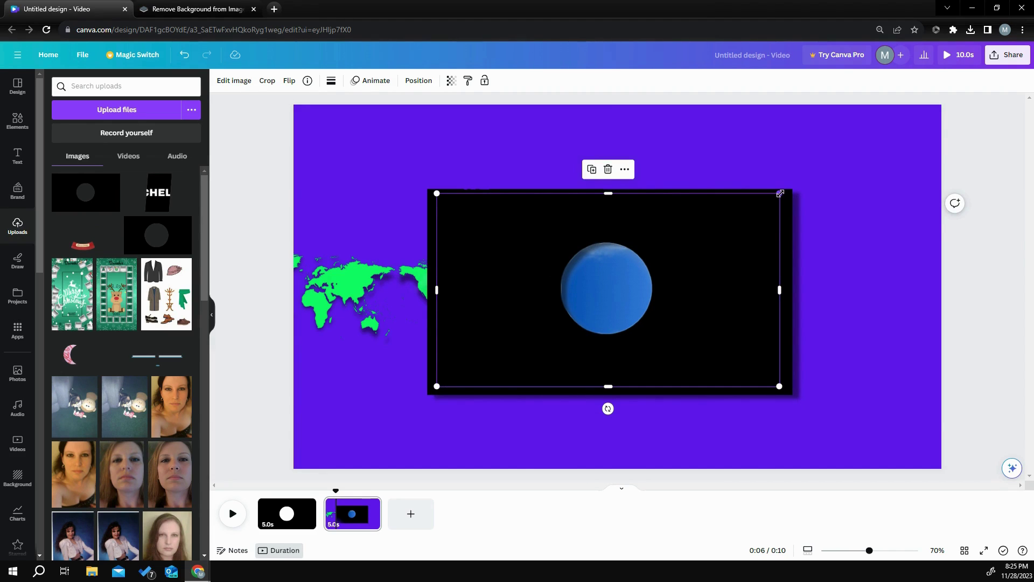
drag(783, 192, 792, 187)
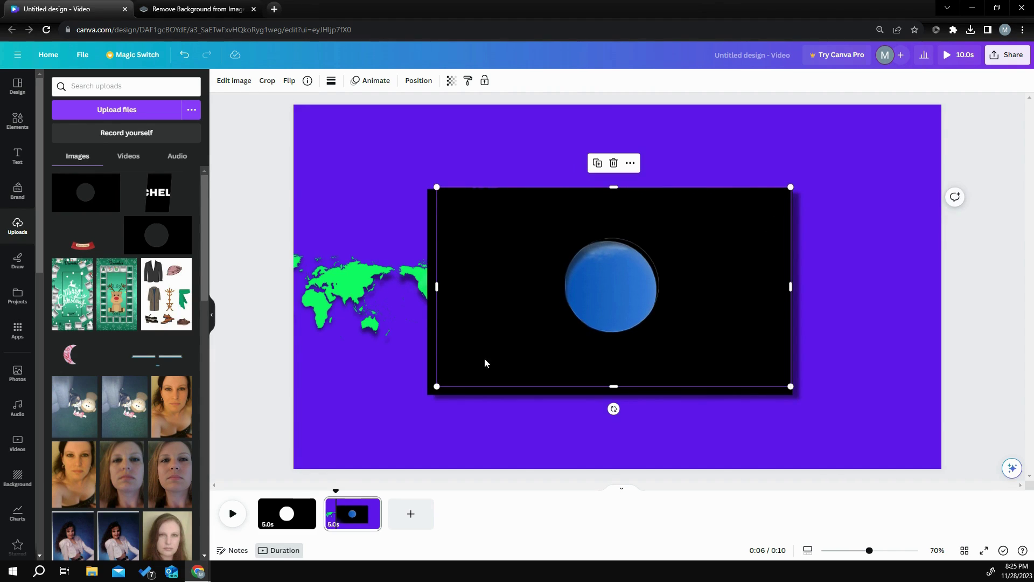
drag(437, 385, 425, 390)
drag(511, 360, 511, 361)
key(Escape)
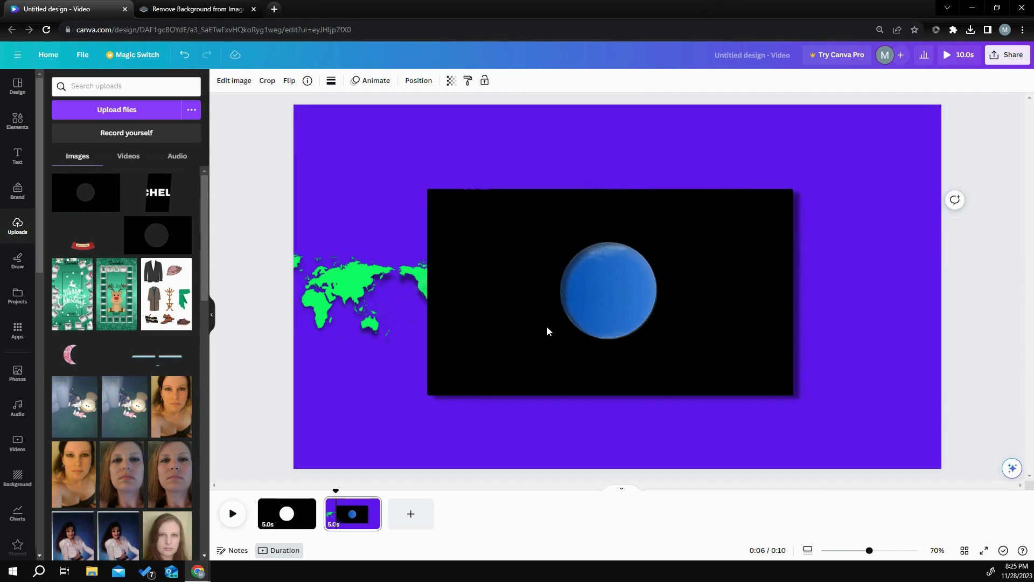
Step: Give the upper cutout overlay a Drop shadow with its direction set to Right
click(548, 327)
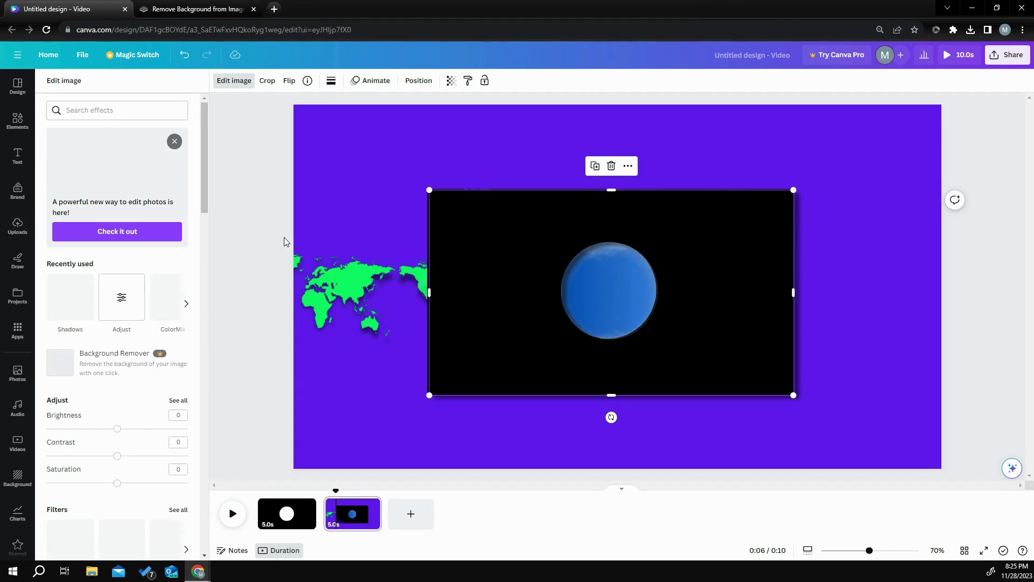
click(63, 307)
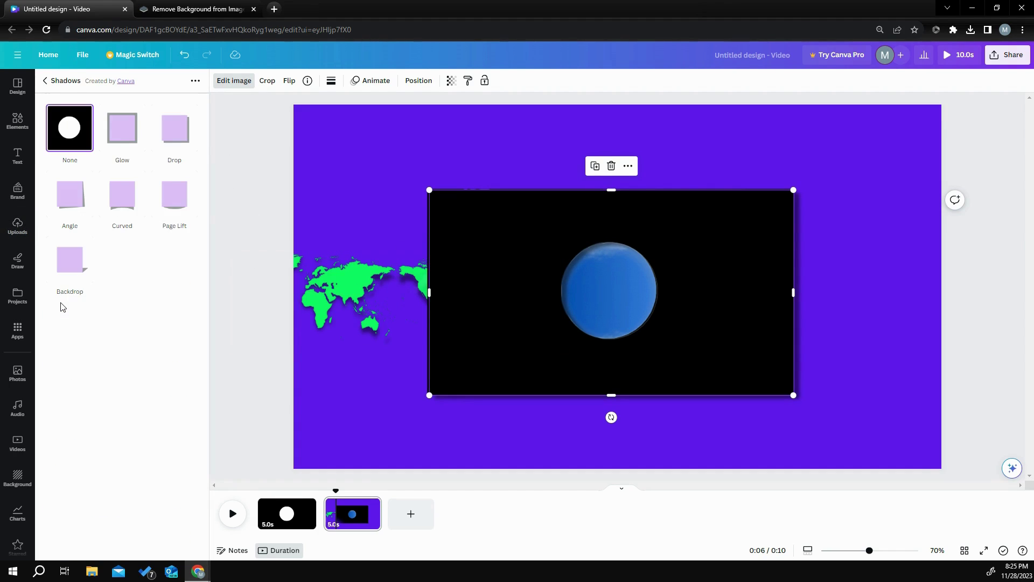
click(175, 133)
click(174, 130)
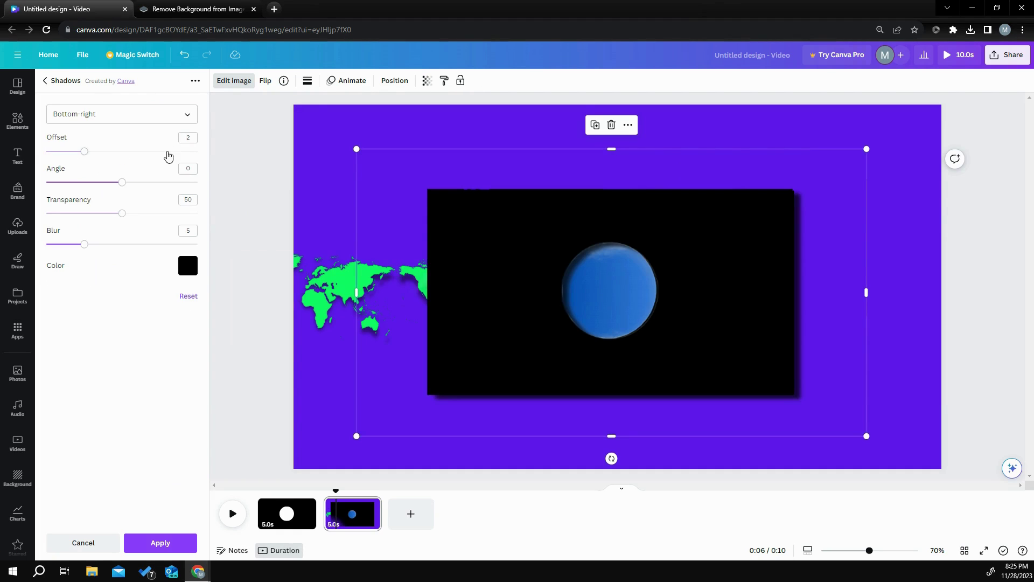
click(188, 114)
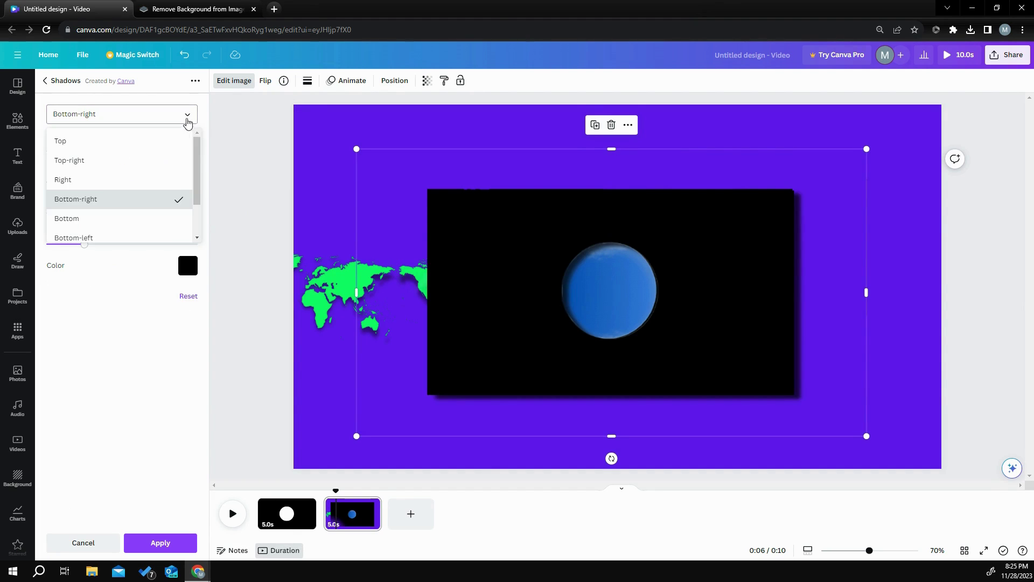
click(133, 182)
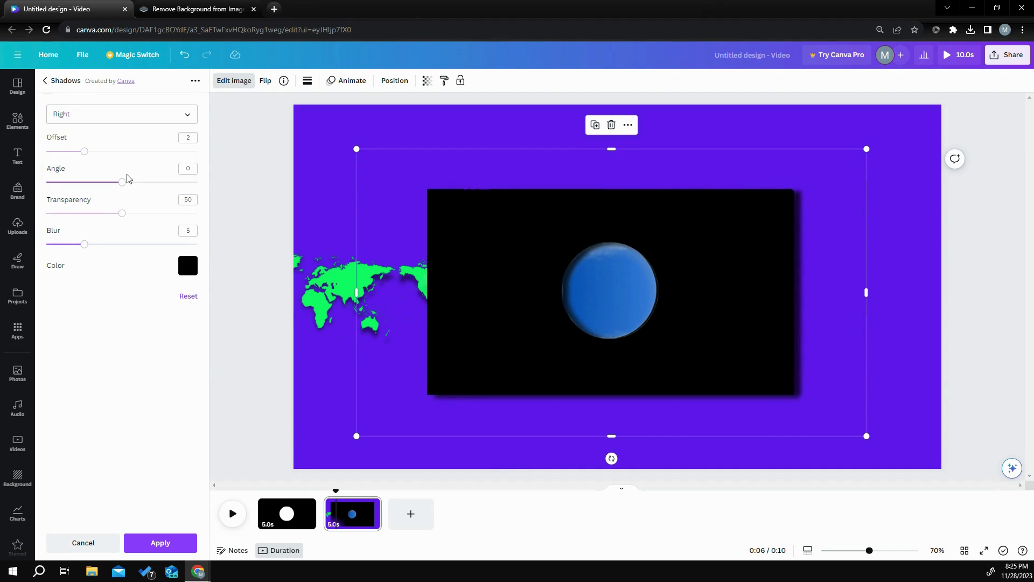
mouse_move(86, 156)
mouse_down()
mouse_move(96, 156)
mouse_move(87, 156)
mouse_up()
Step: Set the upper overlay's shadow to direction Left, offset 3, transparency 37 and blur 7
click(194, 112)
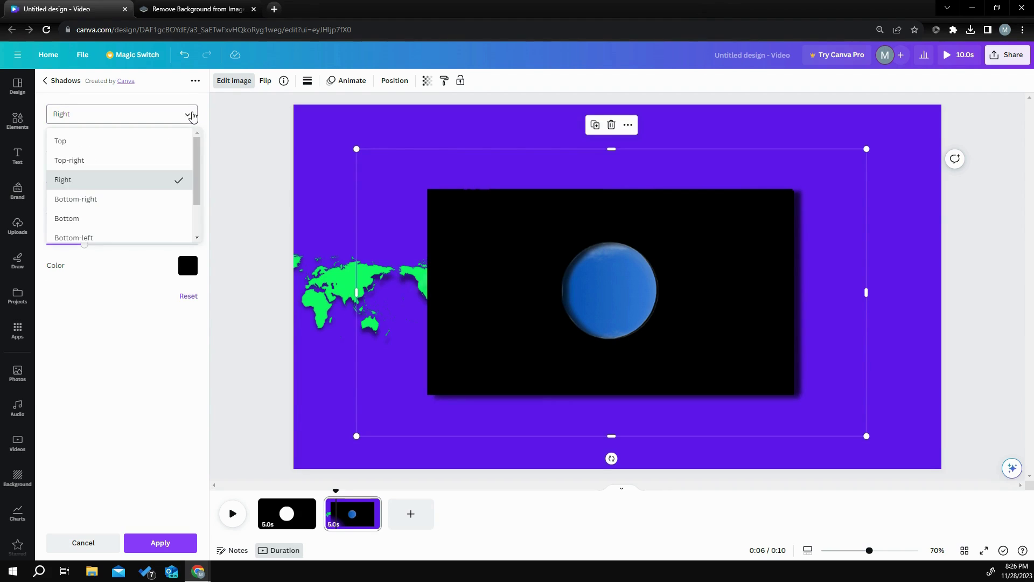
scroll(140, 199, down, 1)
click(131, 205)
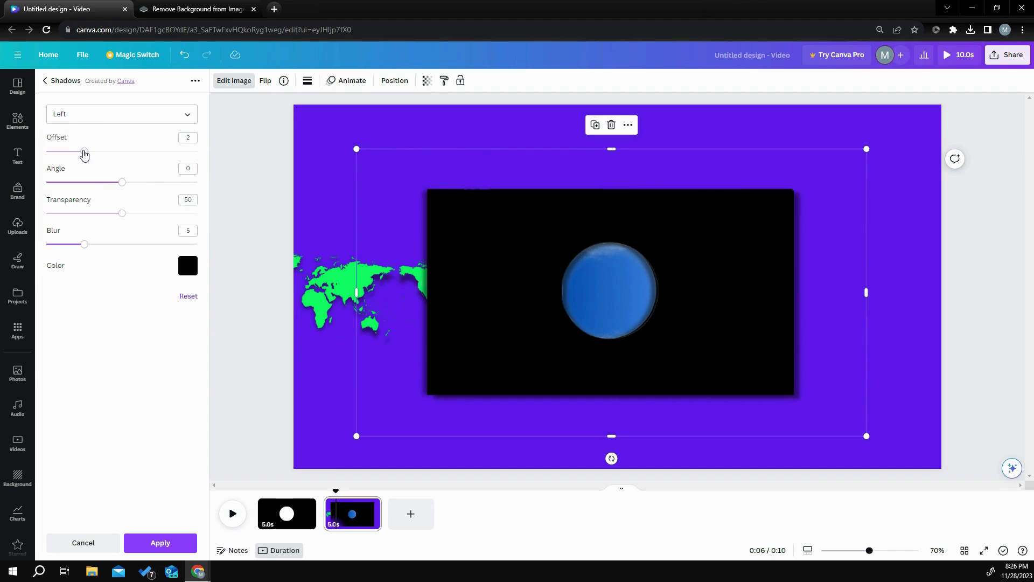
drag(87, 155, 100, 157)
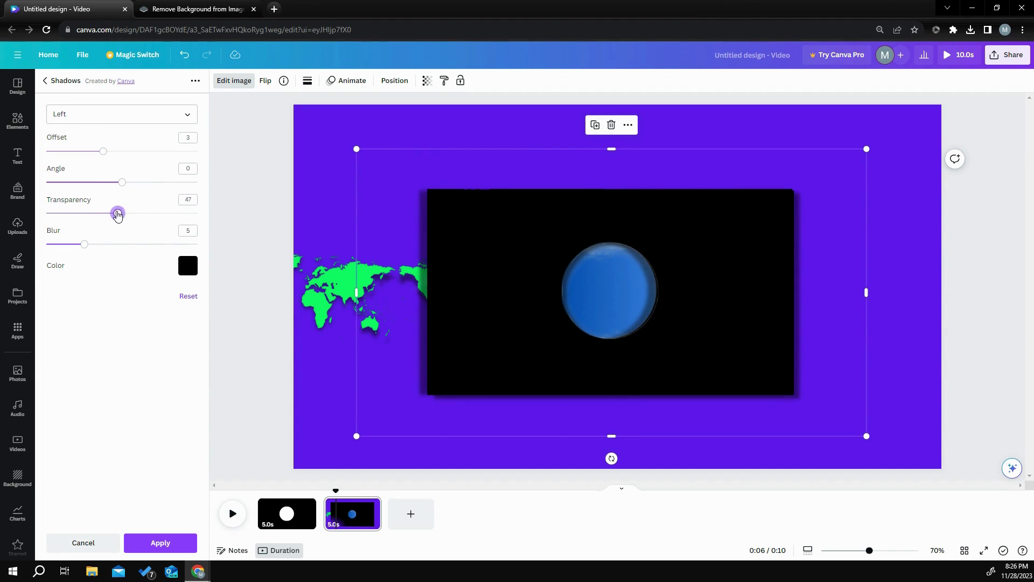
click(84, 245)
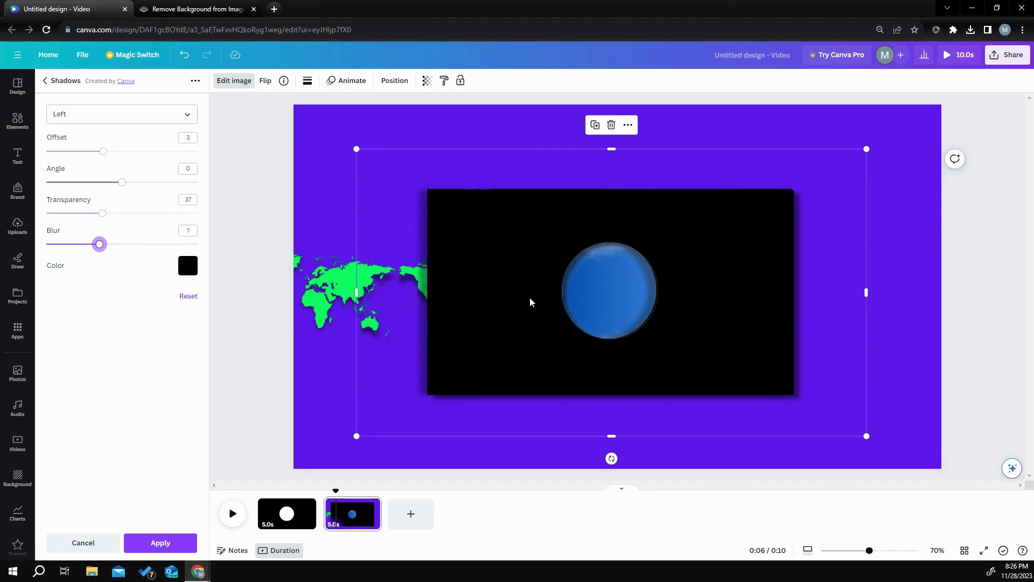
click(253, 226)
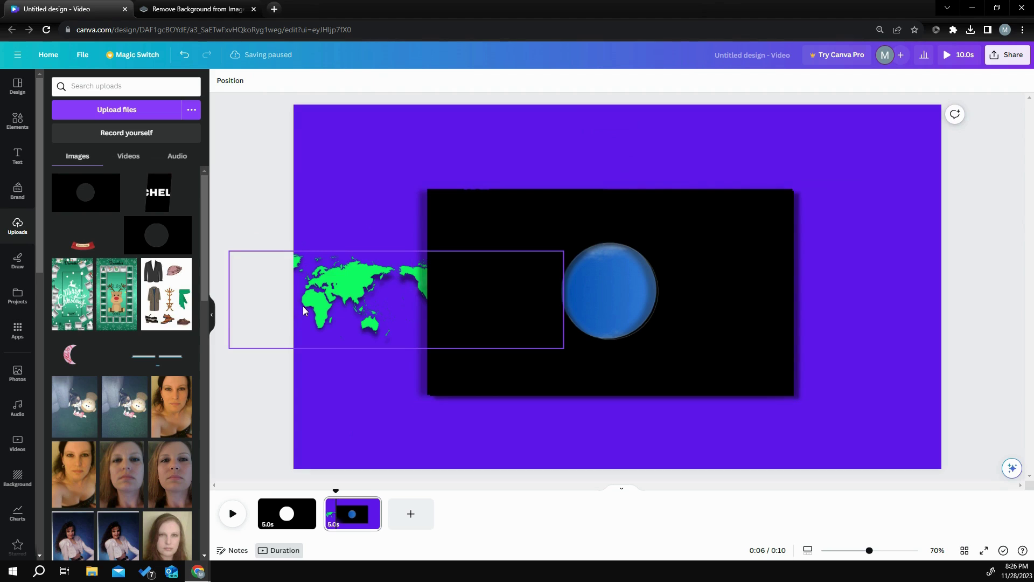
Step: Move the world-map group up slightly and create a custom animation carrying it rightward across the blue circle in the Steady movement style
mouse_move(338, 299)
mouse_down()
mouse_move(454, 301)
mouse_move(337, 291)
mouse_up()
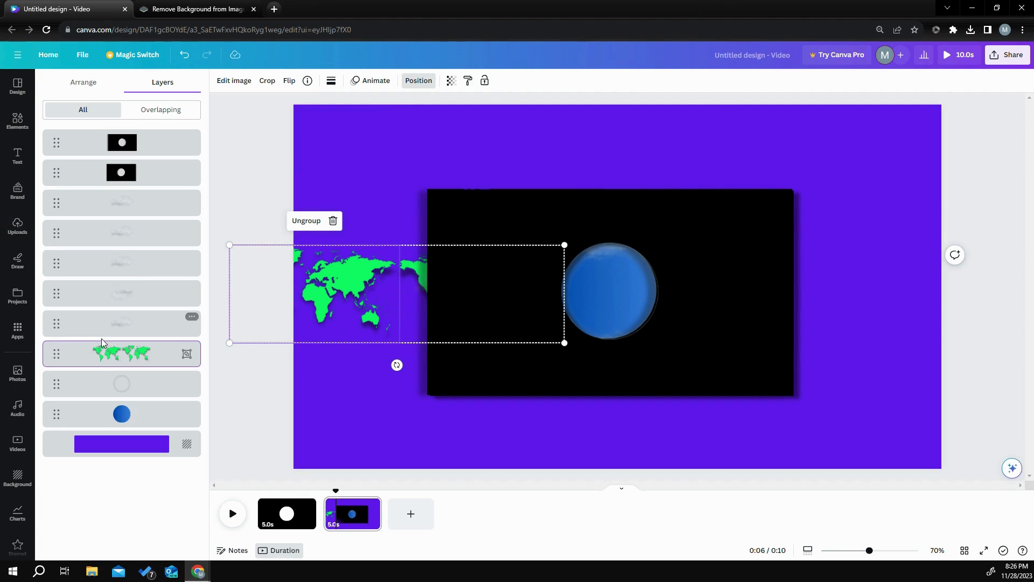
click(99, 355)
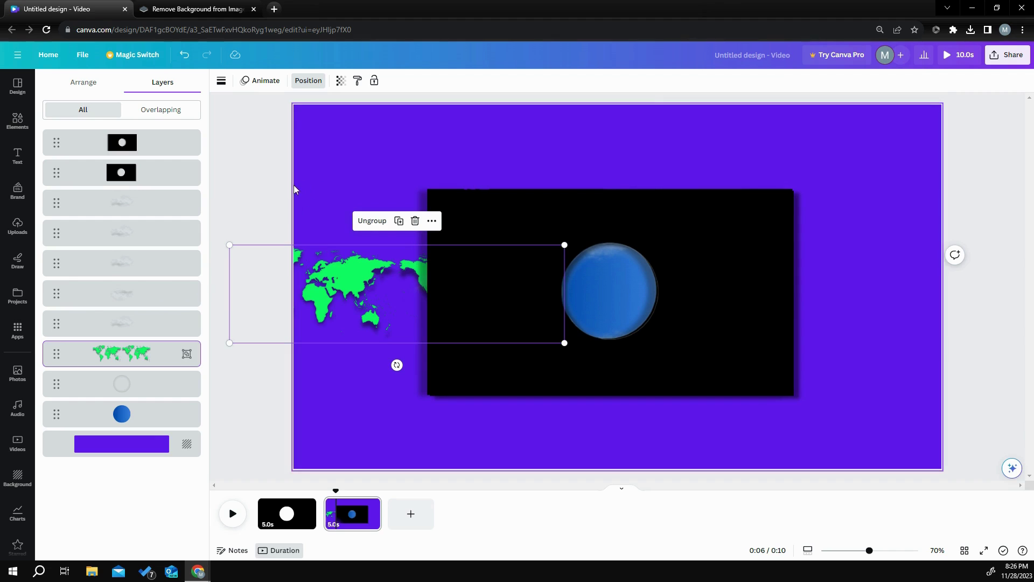
click(260, 80)
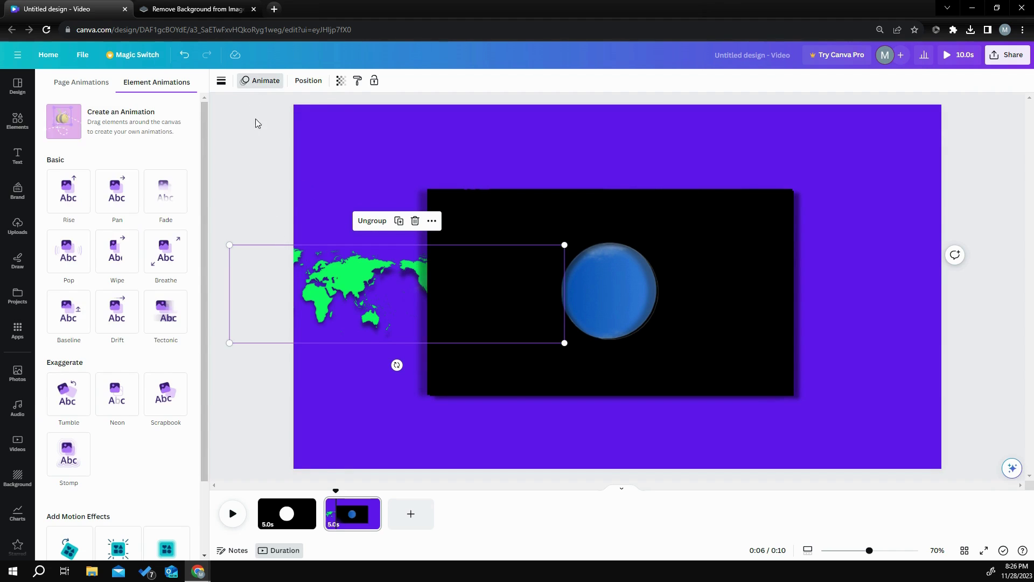
click(121, 129)
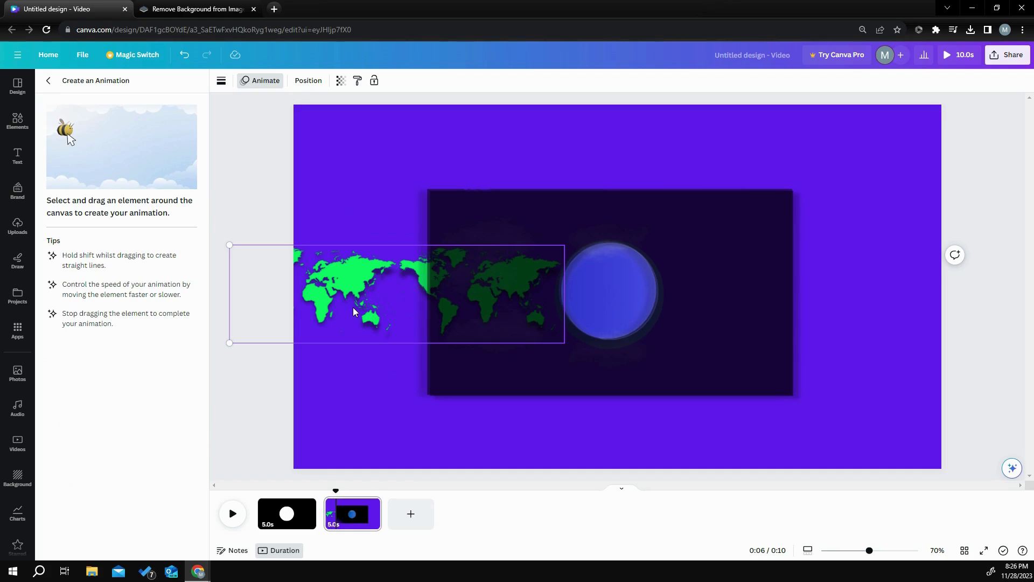
mouse_move(370, 308)
mouse_down()
mouse_move(430, 307)
mouse_move(384, 288)
mouse_up()
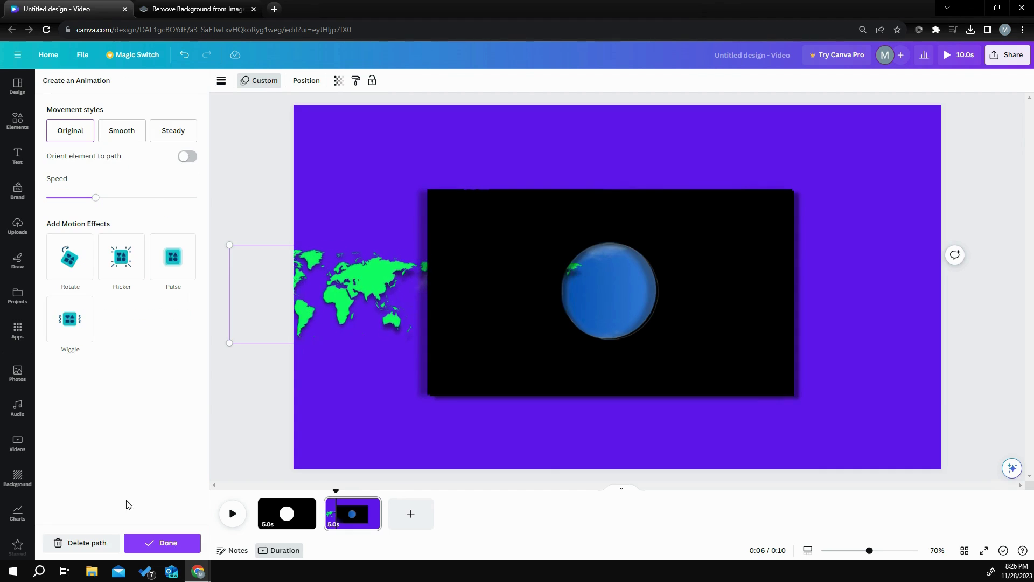
click(81, 542)
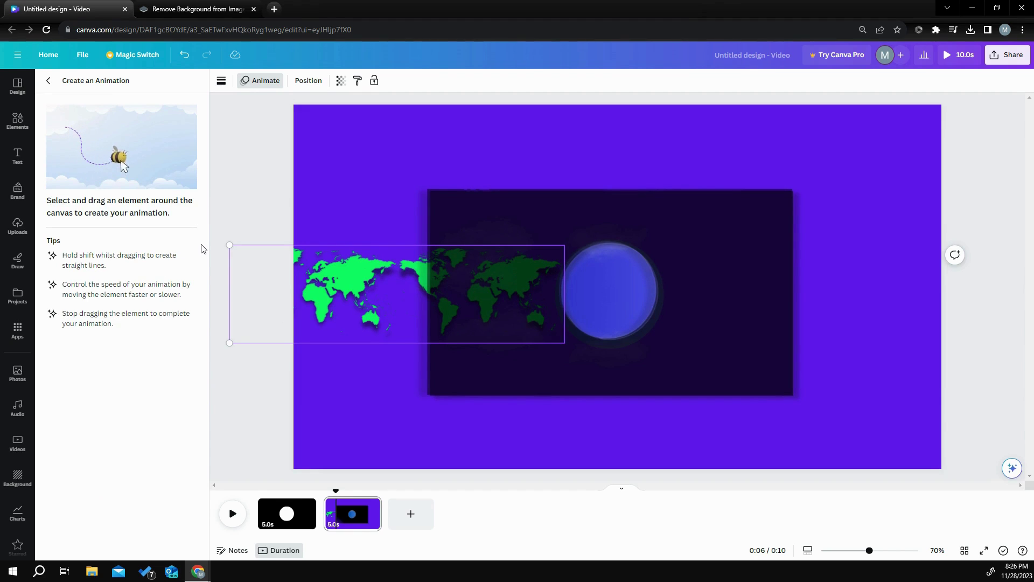
mouse_move(339, 284)
mouse_down()
mouse_move(536, 309)
mouse_move(667, 299)
mouse_up()
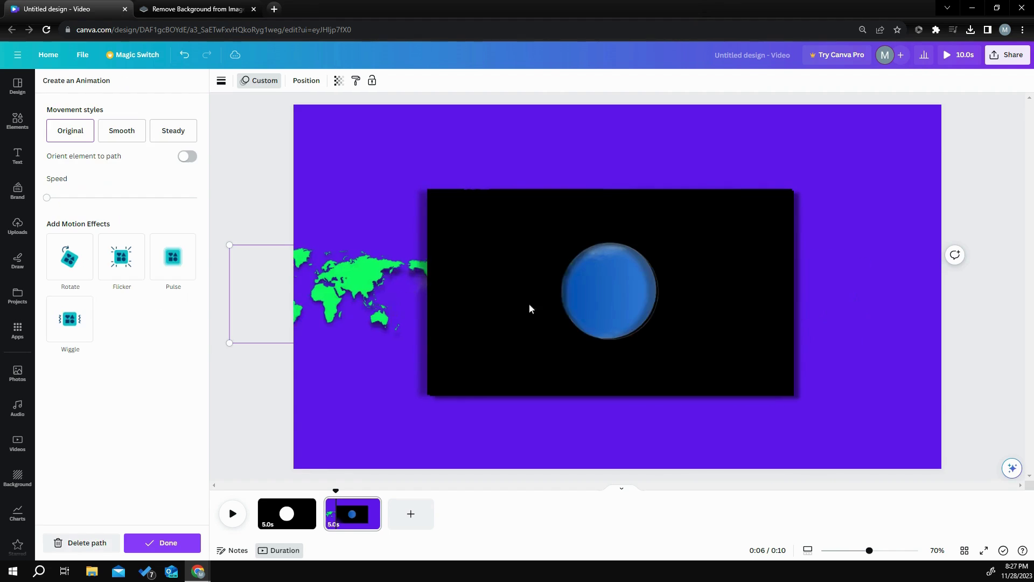
click(181, 133)
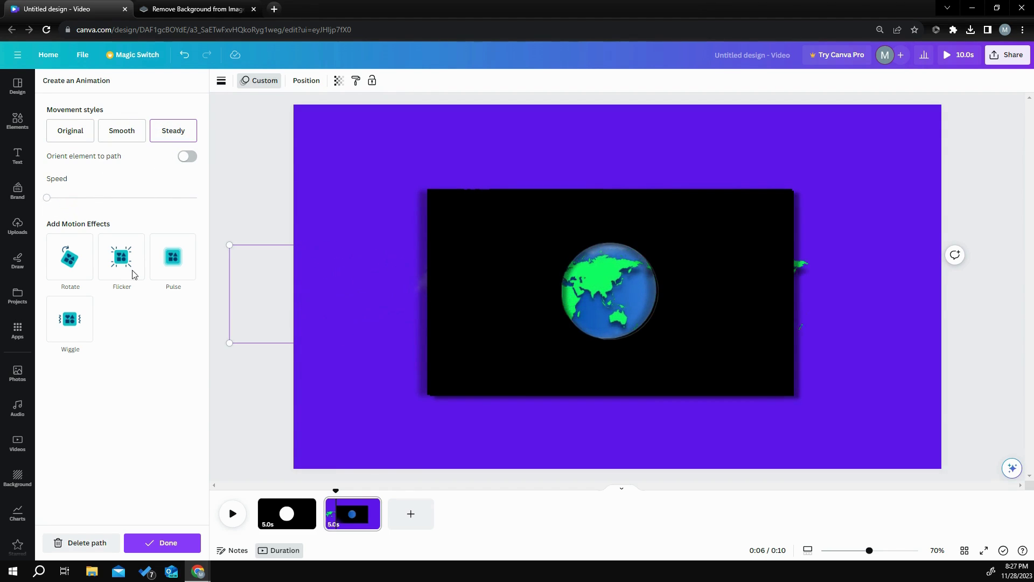
Step: Extend the second page's duration to 8.5 seconds and play back the globe animation
drag(397, 512, 423, 513)
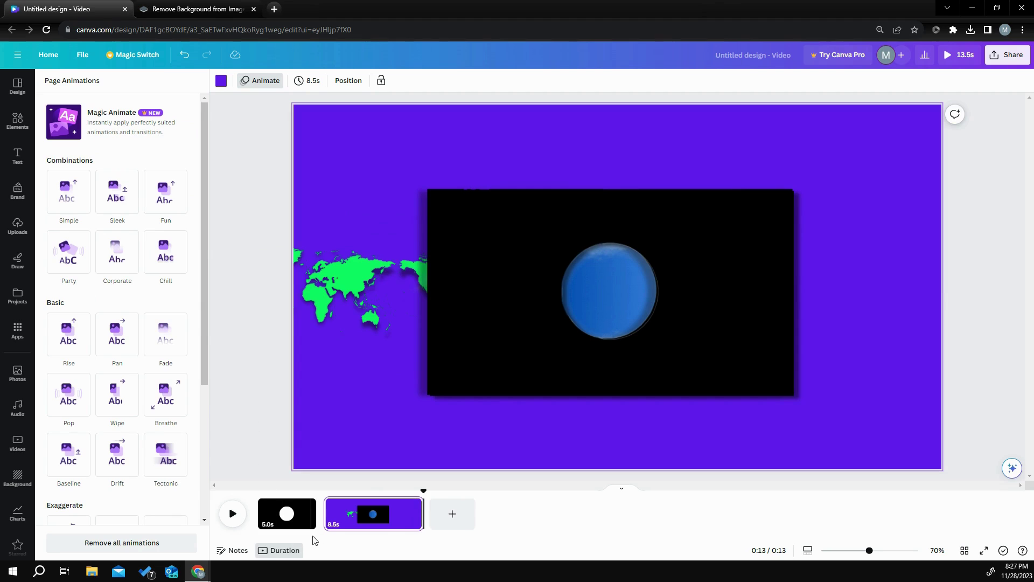
click(234, 514)
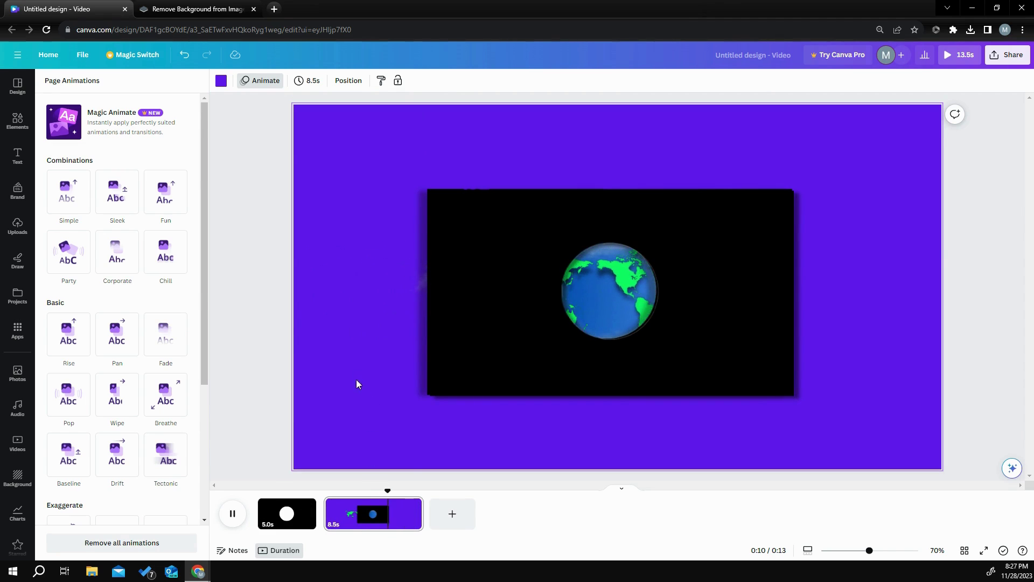
Step: Create a custom animation carrying the topmost cloud layer straight rightward across the globe in the Steady movement style
click(348, 81)
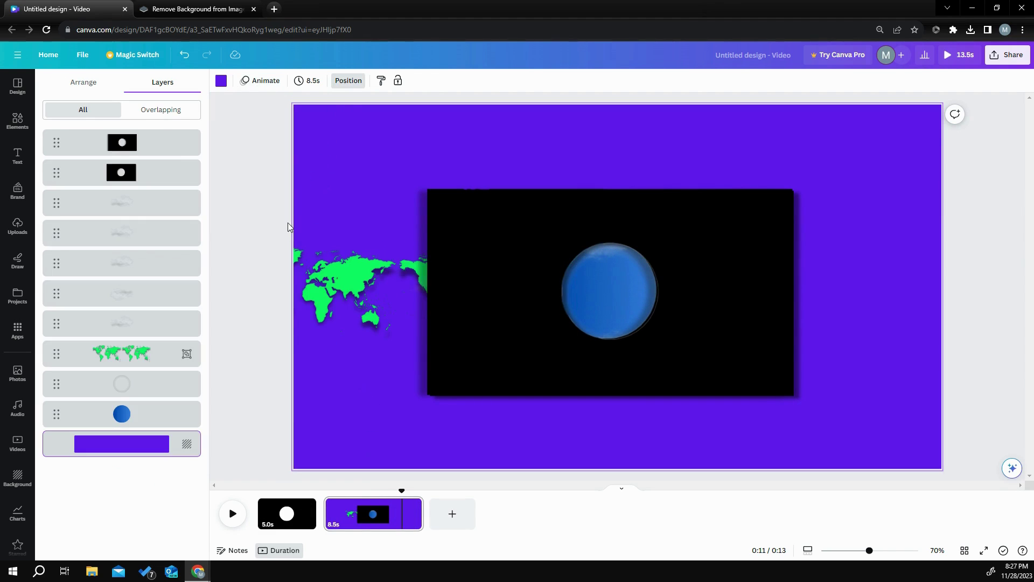
click(158, 203)
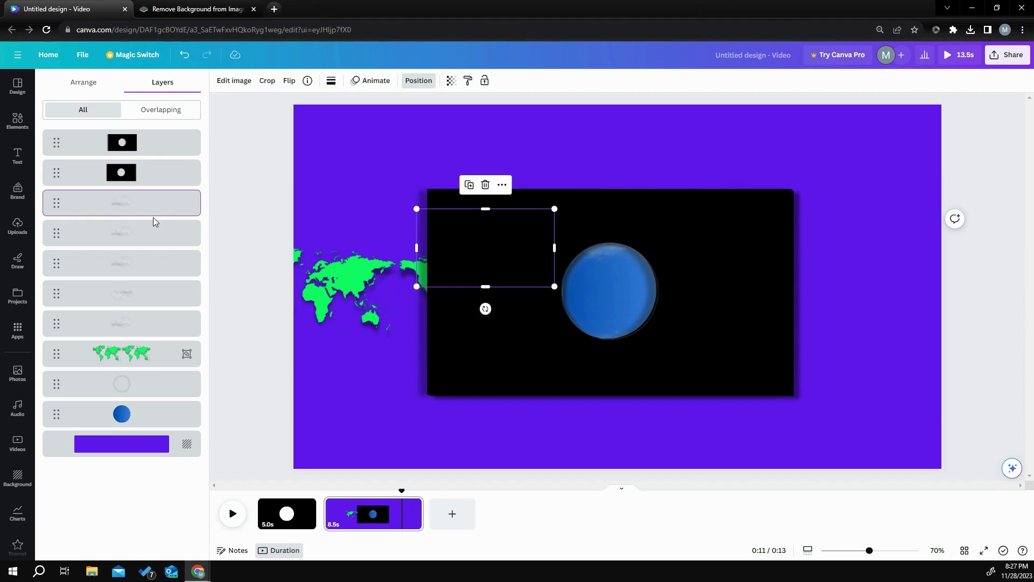
click(370, 81)
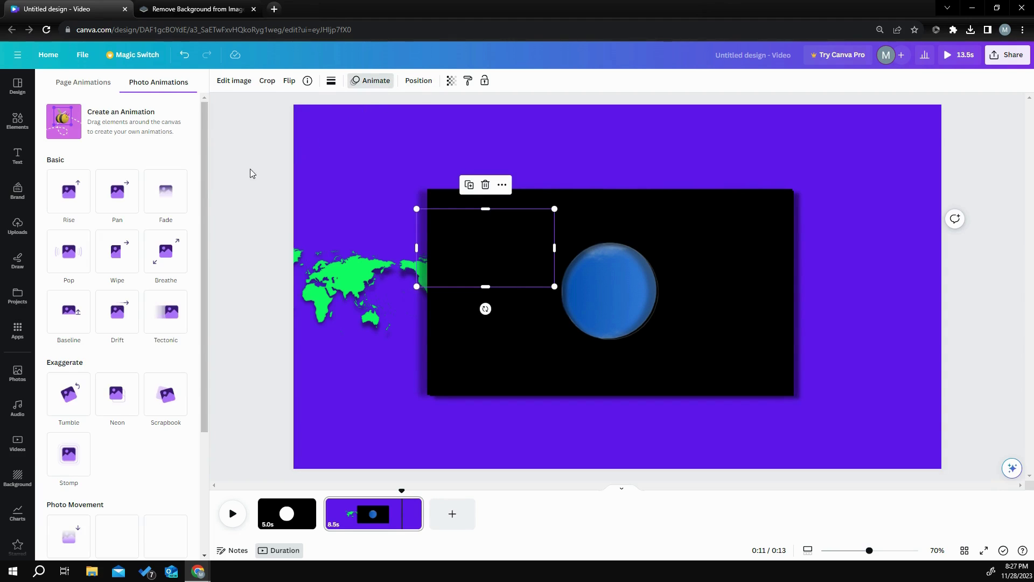
click(132, 132)
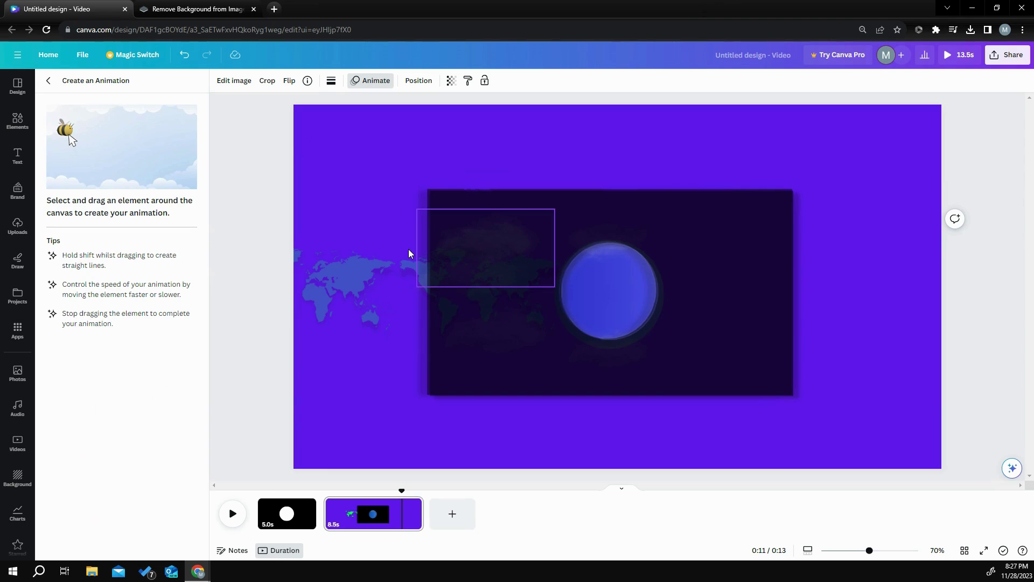
mouse_move(428, 241)
mouse_down()
mouse_move(529, 259)
mouse_move(659, 257)
mouse_move(638, 270)
mouse_up()
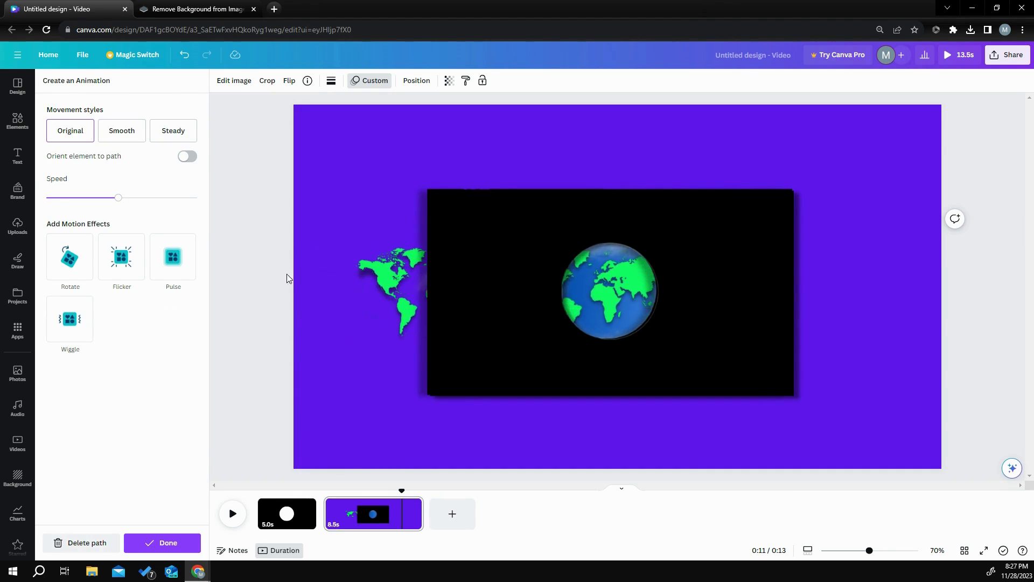
click(173, 131)
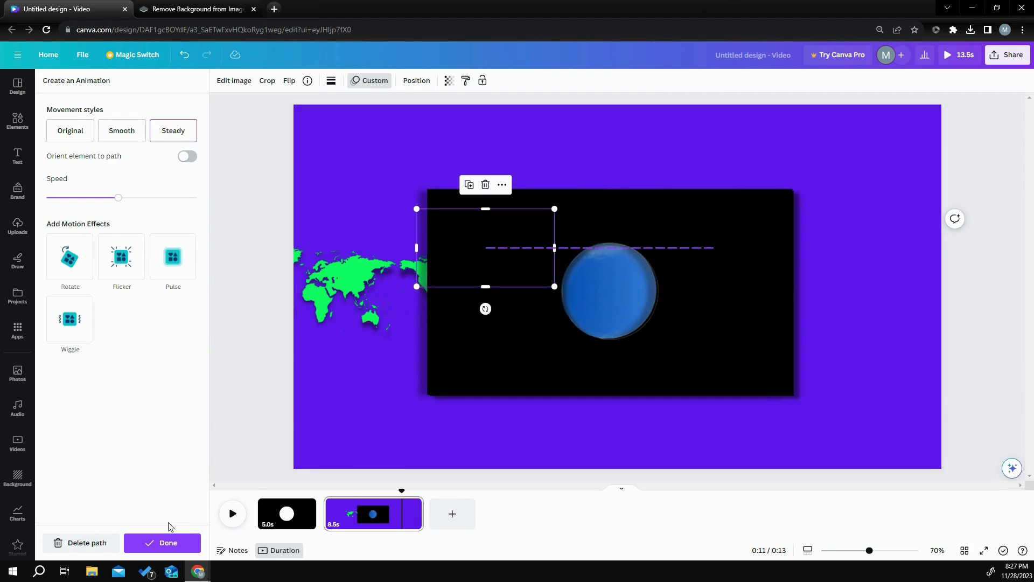
click(164, 545)
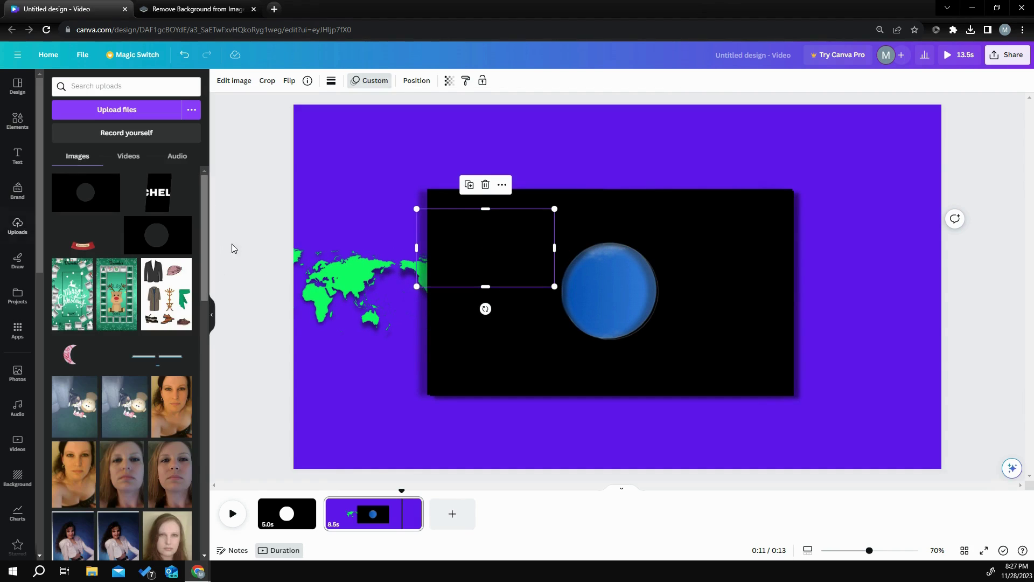
Step: Animate the next cloud layer, below the first one, along a gently wavy rightward path past the globe's lower edge with Steady movement
click(417, 80)
click(147, 237)
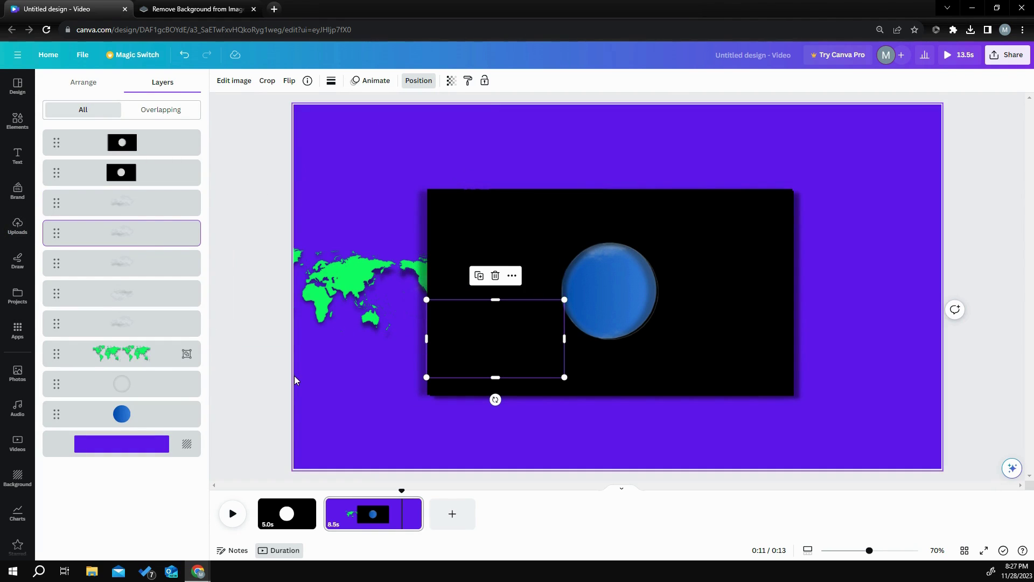
click(373, 80)
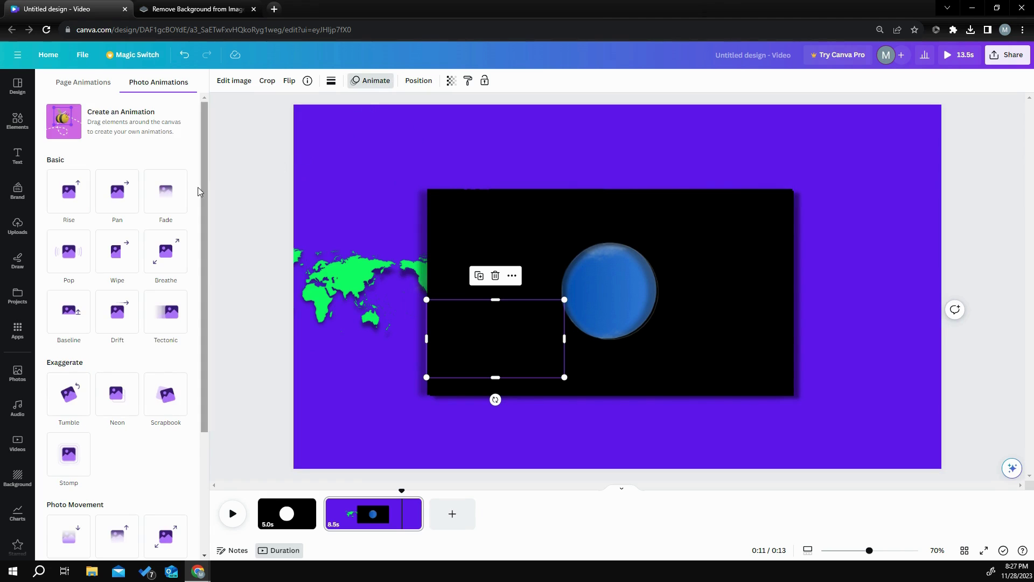
click(146, 133)
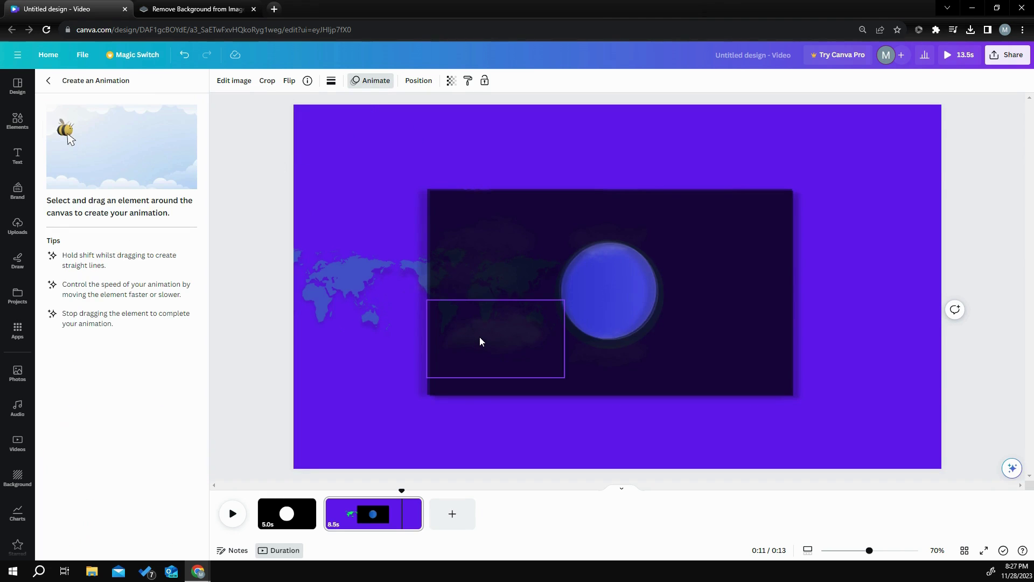
drag(480, 342, 664, 333)
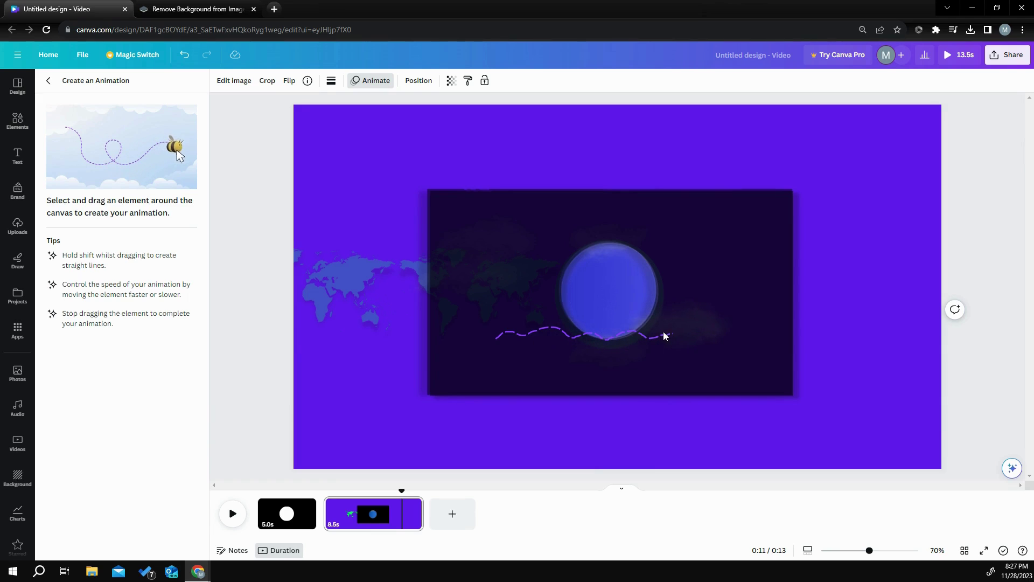
drag(559, 323, 558, 324)
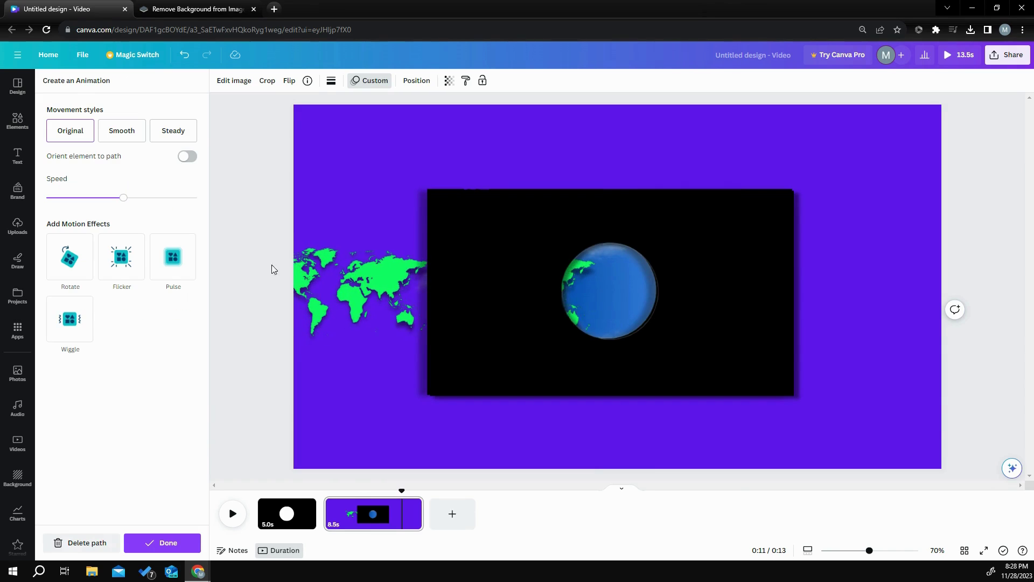
click(173, 131)
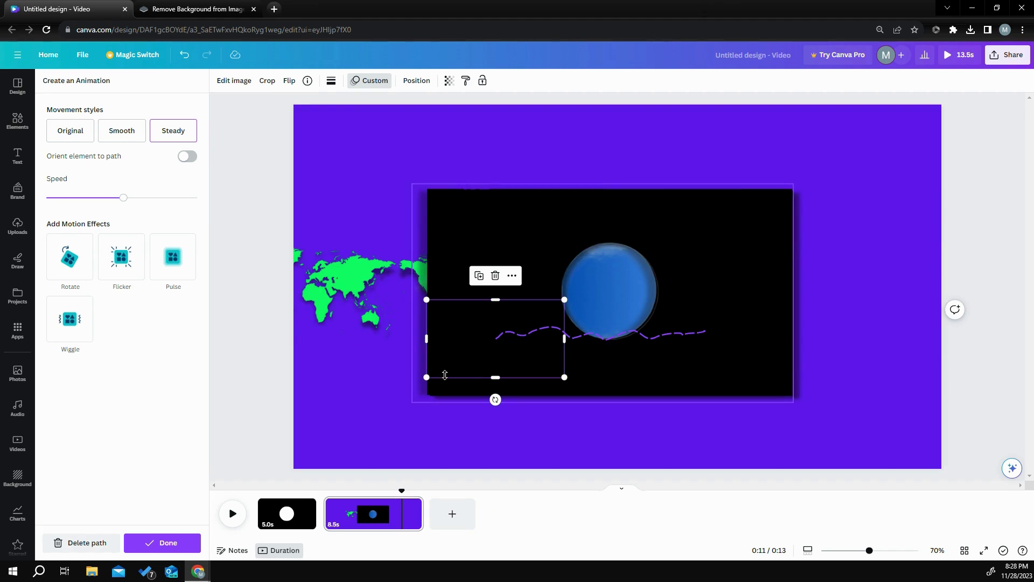
click(162, 543)
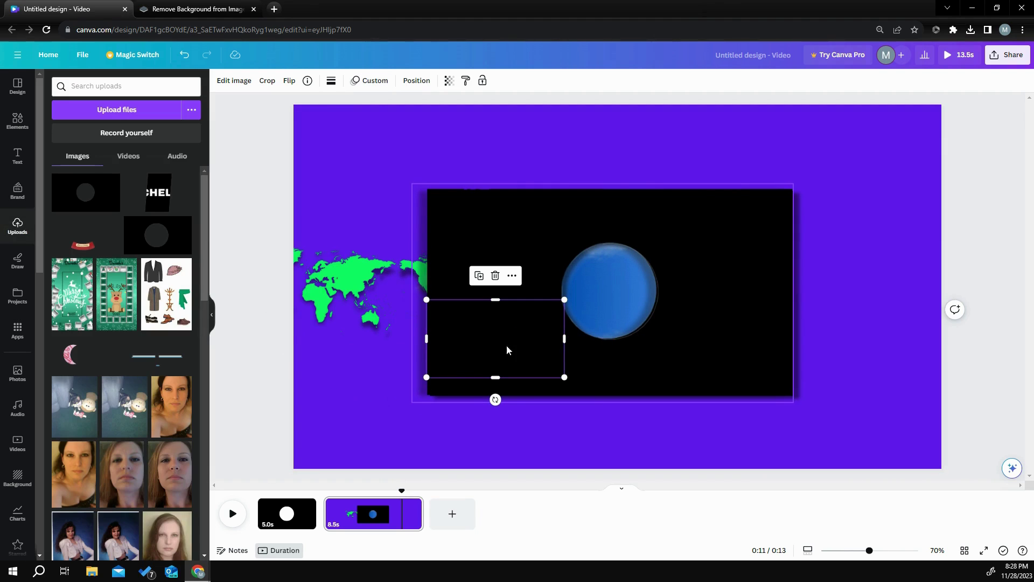
Step: Set the transparency of the black cutout overlay around the globe to 71
click(515, 342)
click(451, 80)
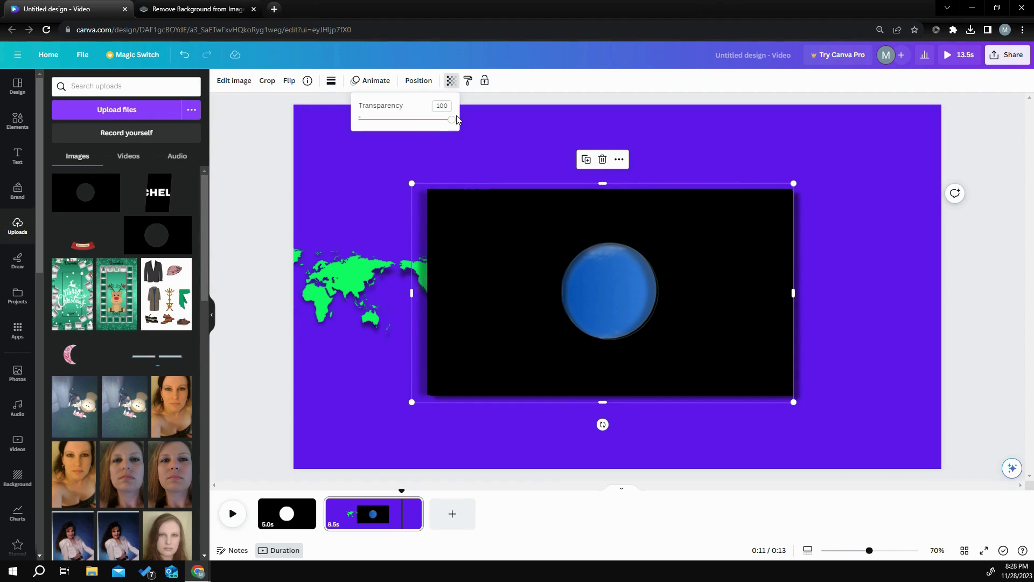
drag(452, 125, 429, 122)
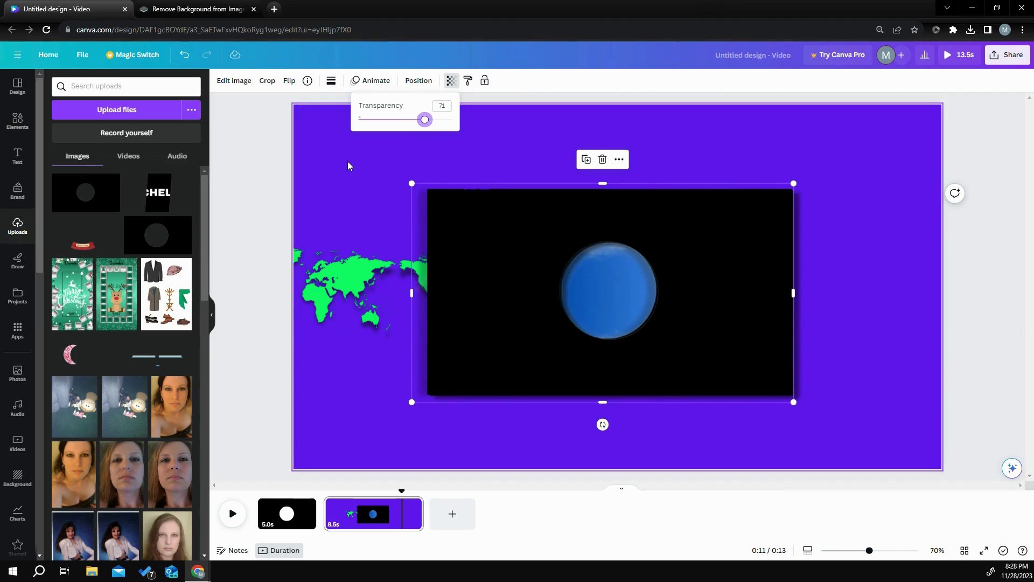
Step: Change the second page's background color to solid black
click(331, 188)
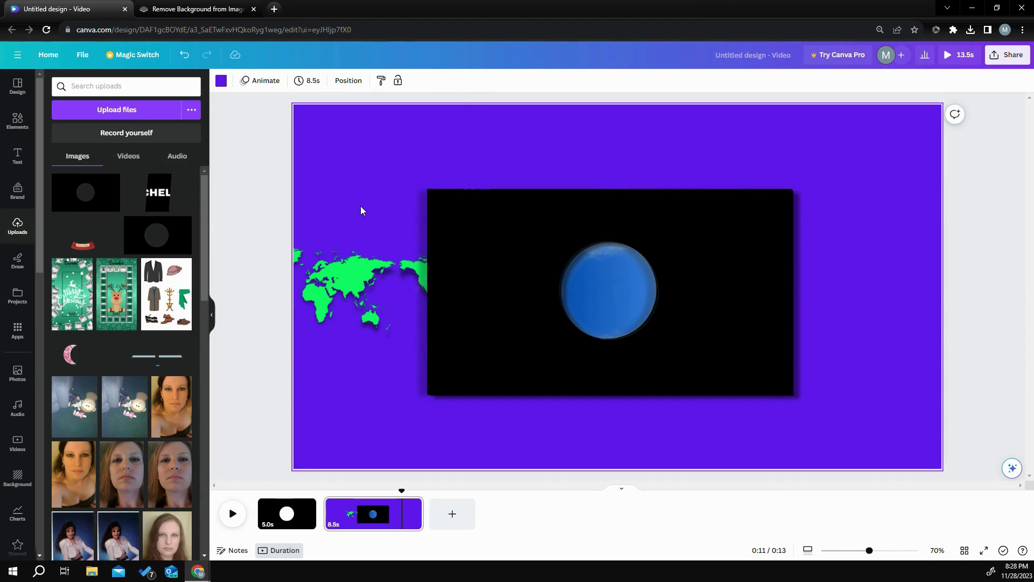
click(221, 82)
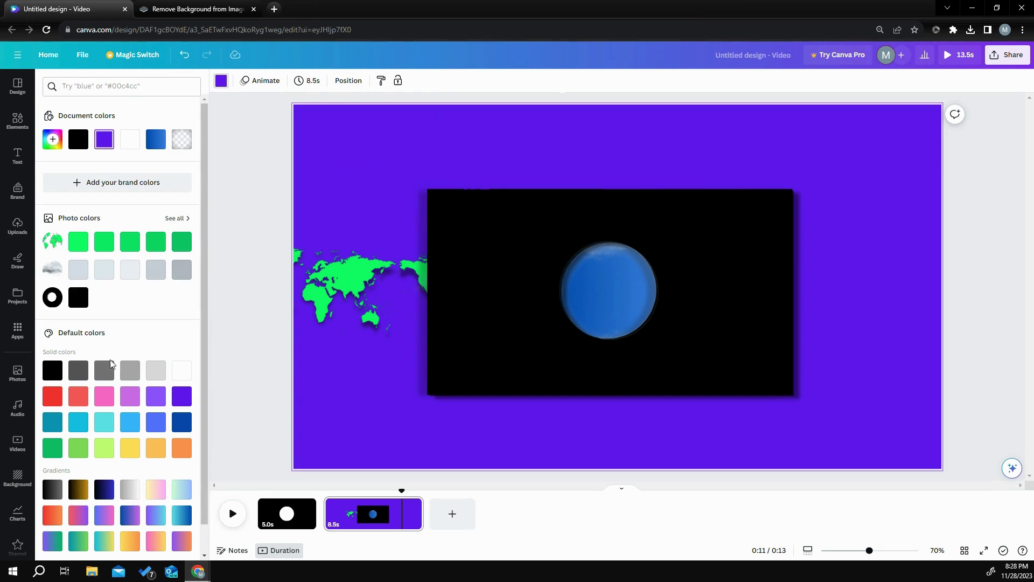
click(52, 372)
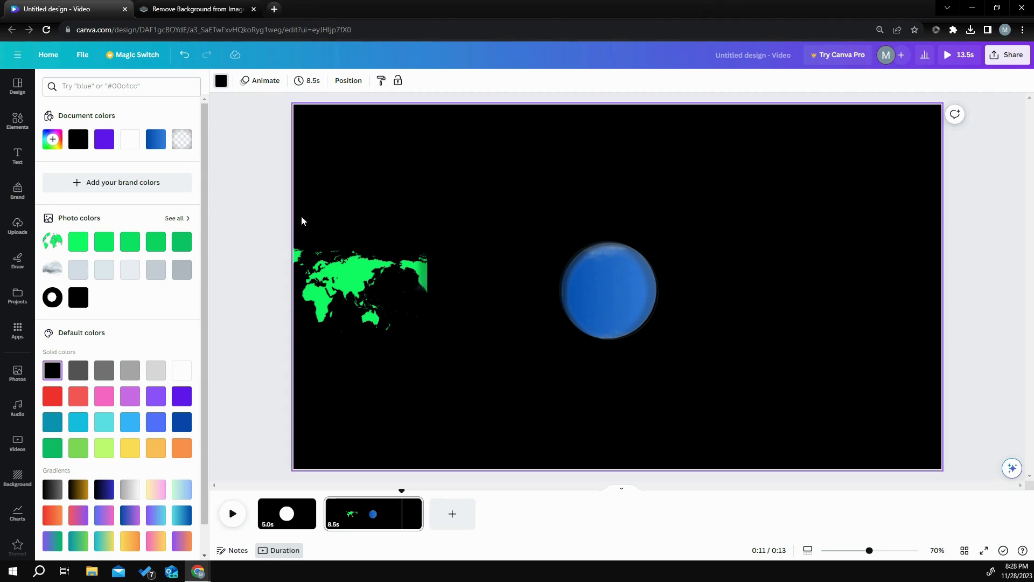
Step: Add a square shape and stretch it into a tall rectangle covering the exposed world maps left of the globe
click(19, 142)
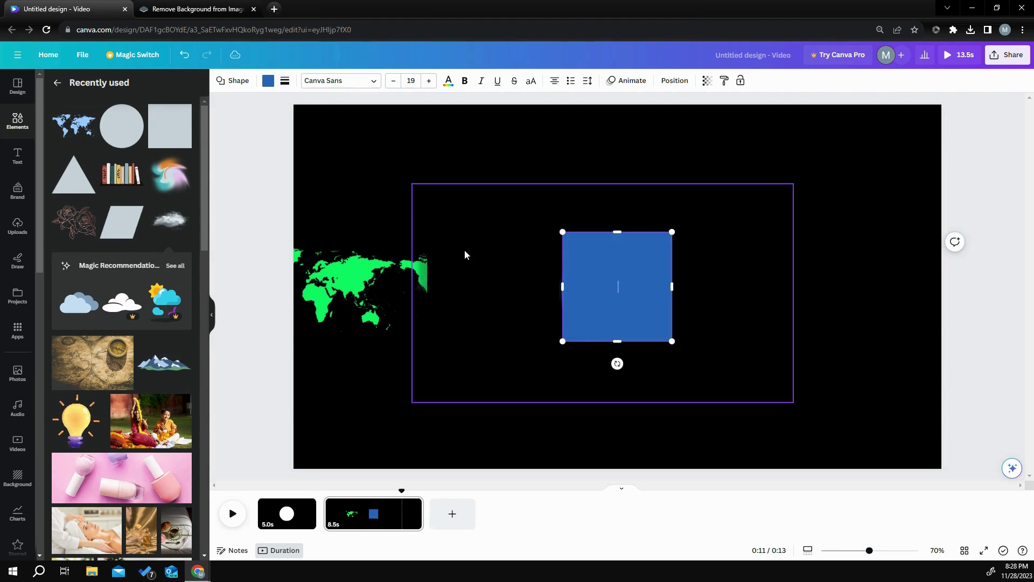
drag(584, 267, 317, 239)
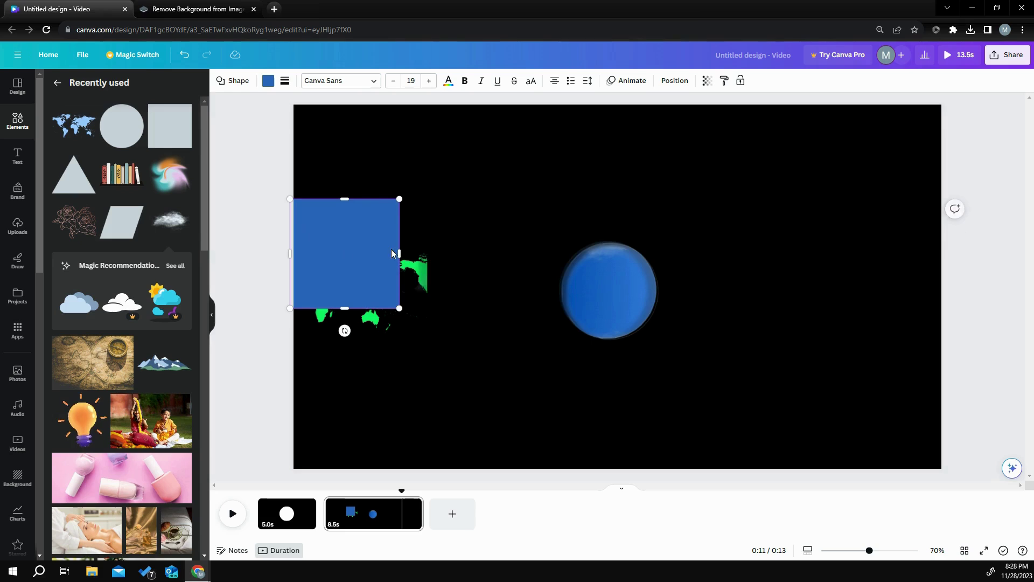
drag(403, 253, 432, 257)
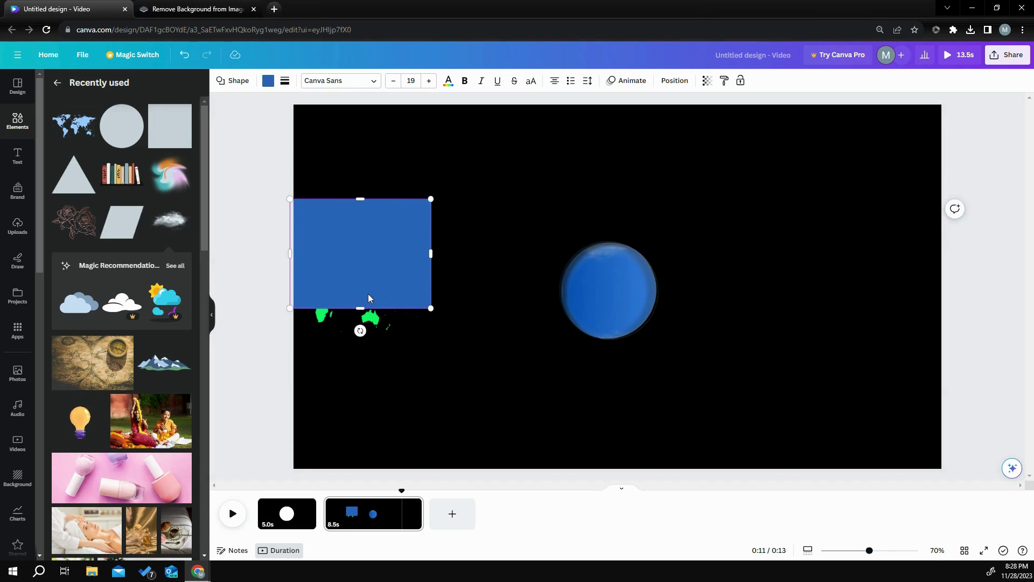
drag(360, 309, 360, 390)
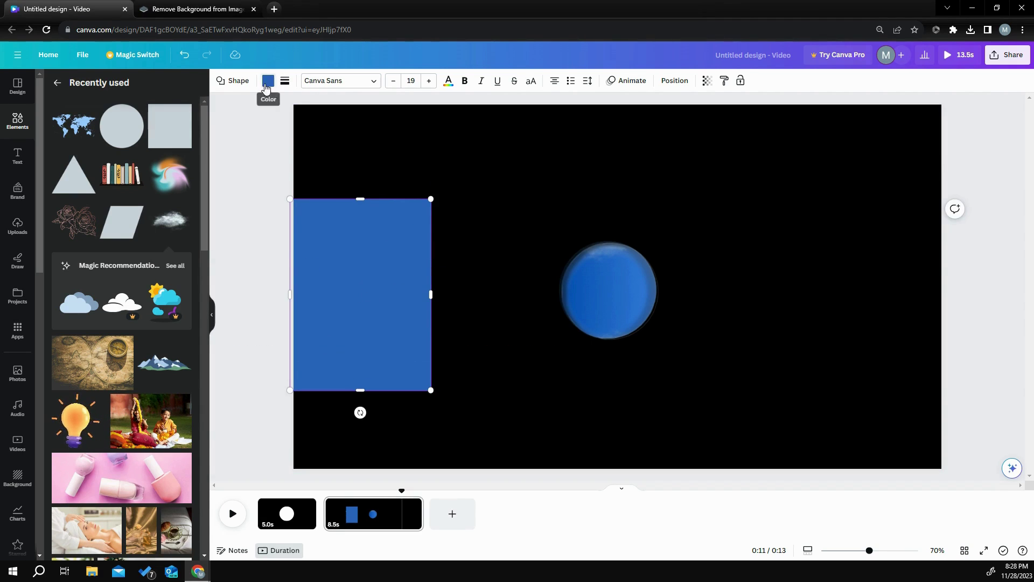
Step: Color the covering rectangle solid black and play back the globe animation
click(267, 80)
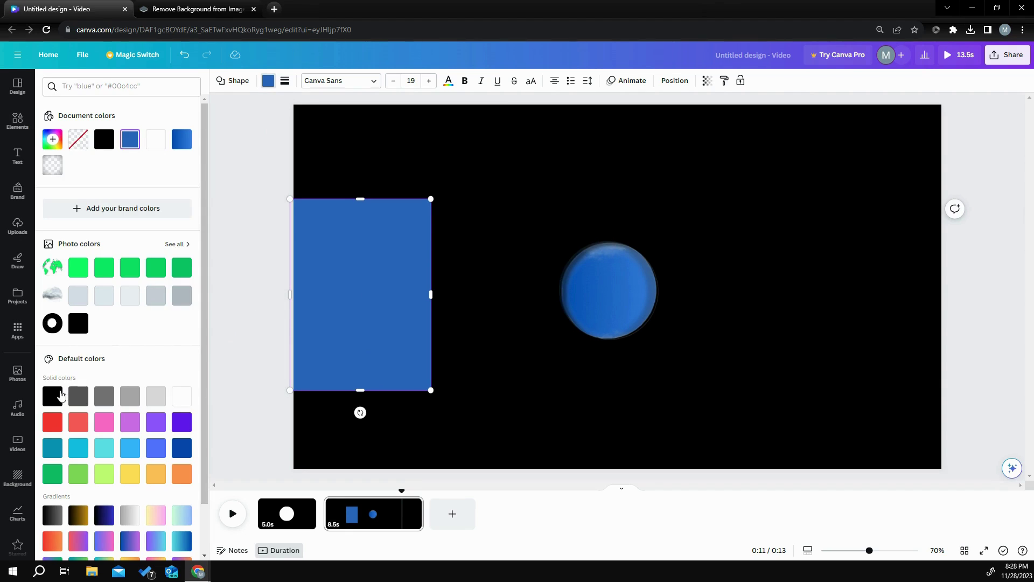
click(52, 396)
mouse_move(324, 504)
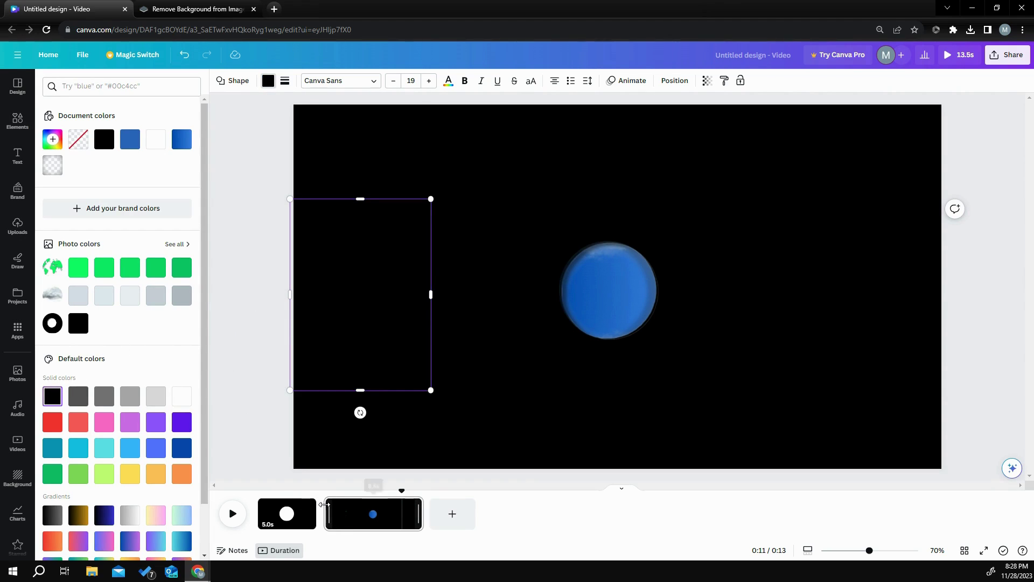
click(237, 522)
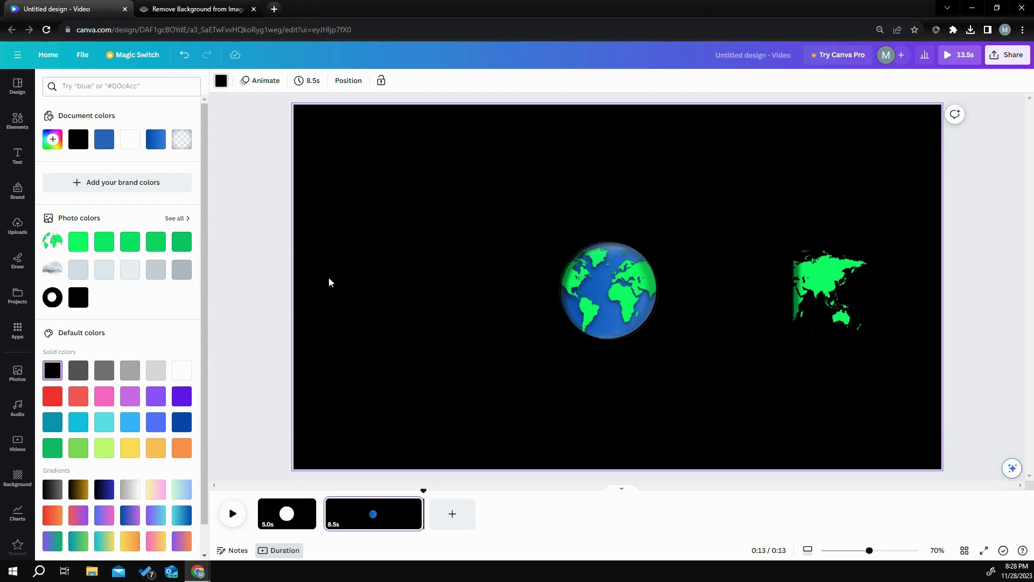
Step: Place a copy of the black rectangle over the area where the maps emerge right of the globe, and replay the animation
key(r)
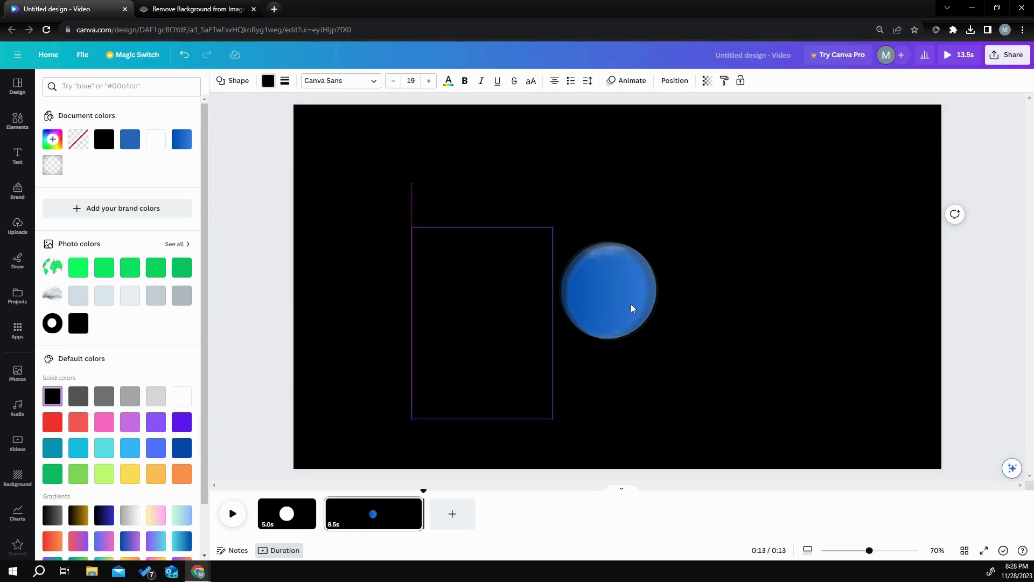
drag(632, 309, 845, 273)
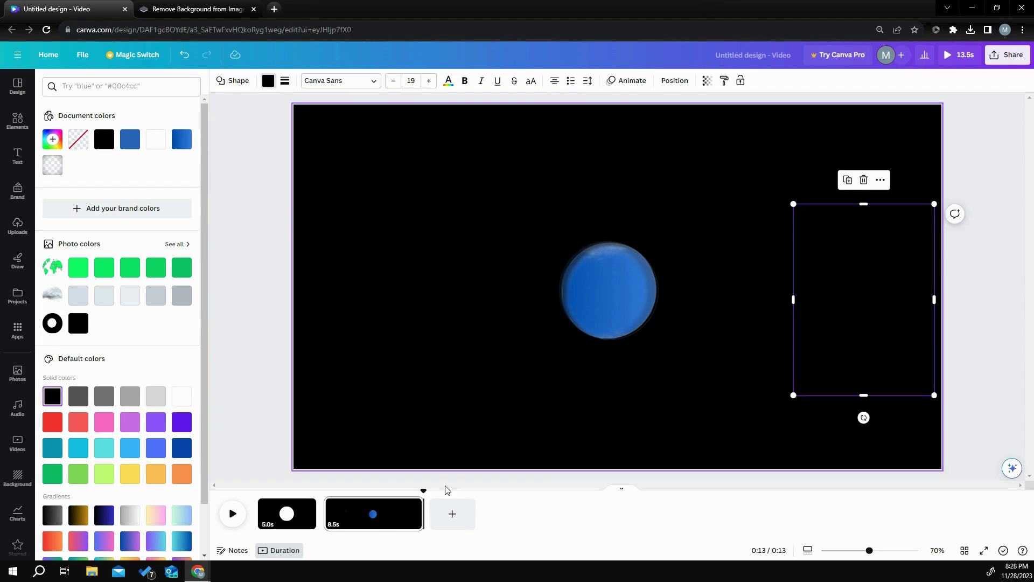
click(377, 492)
click(232, 513)
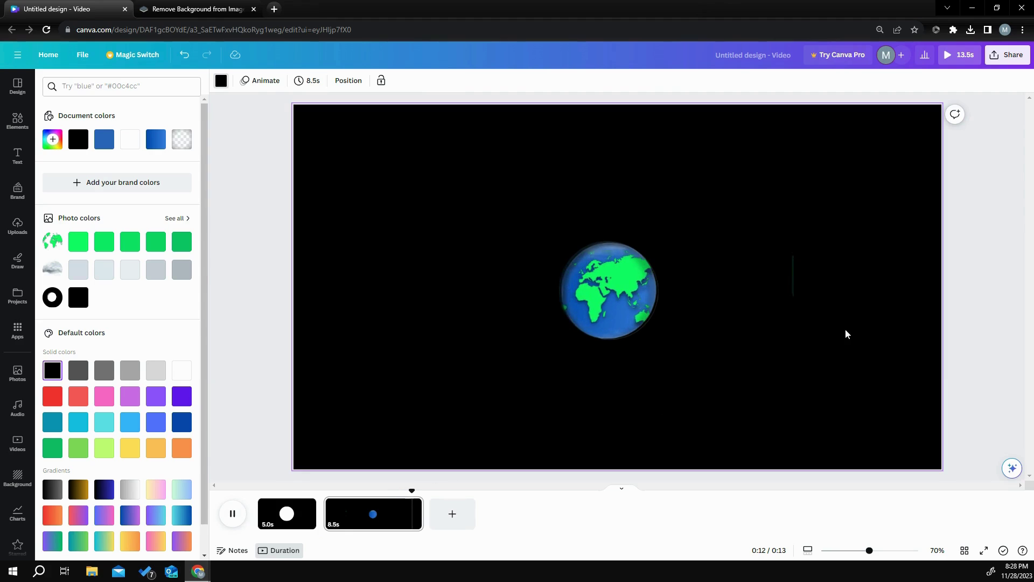
Step: Widen the black rectangle right of the globe slightly on both sides and play back the animation again
click(841, 305)
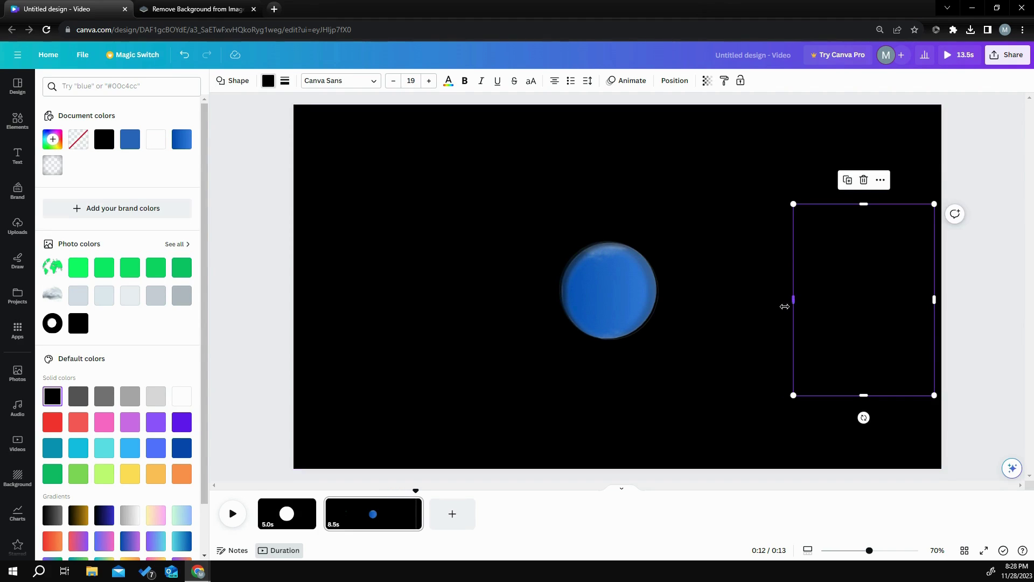
drag(785, 306, 772, 306)
drag(935, 300, 950, 299)
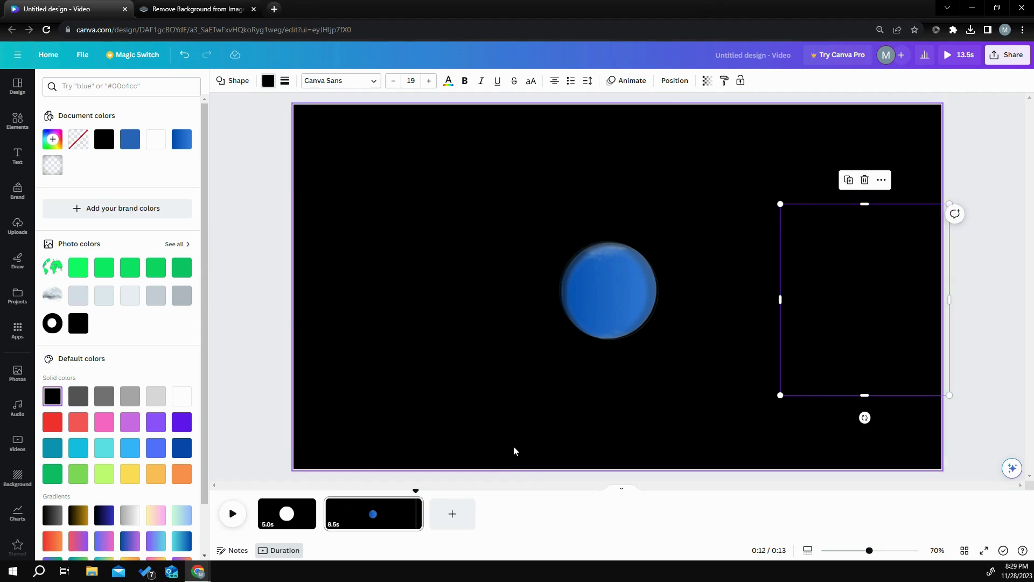
click(393, 527)
click(232, 513)
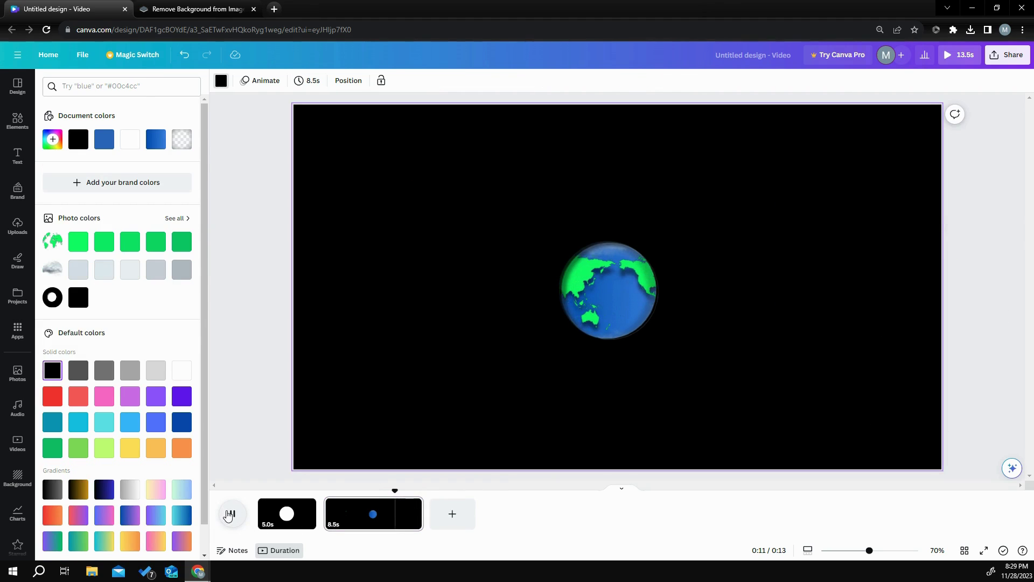